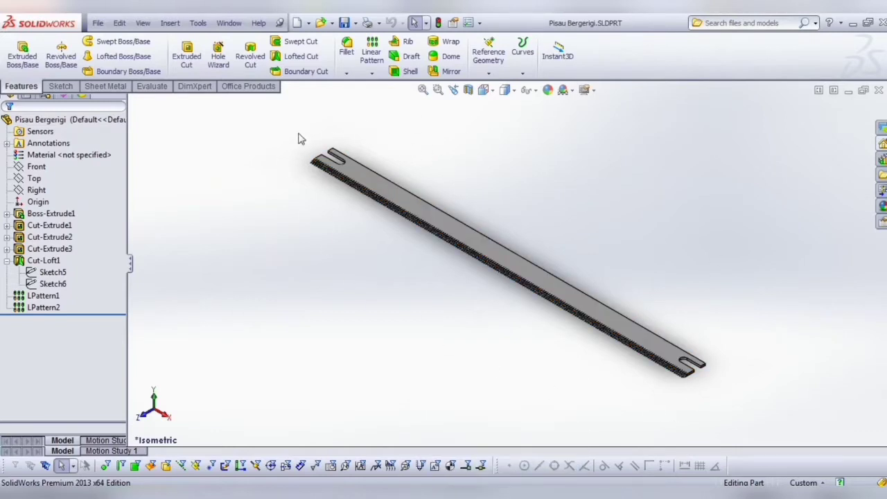
Orbit and zoom around the existing blade, then return to a fitted isometric view.
{"action": "mouse_move", "coordinate": [608, 287]}
{"action": "middle_mouse_down"}
{"action": "mouse_move", "coordinate": [589, 250]}
{"action": "mouse_move", "coordinate": [568, 326]}
{"action": "middle_mouse_up"}
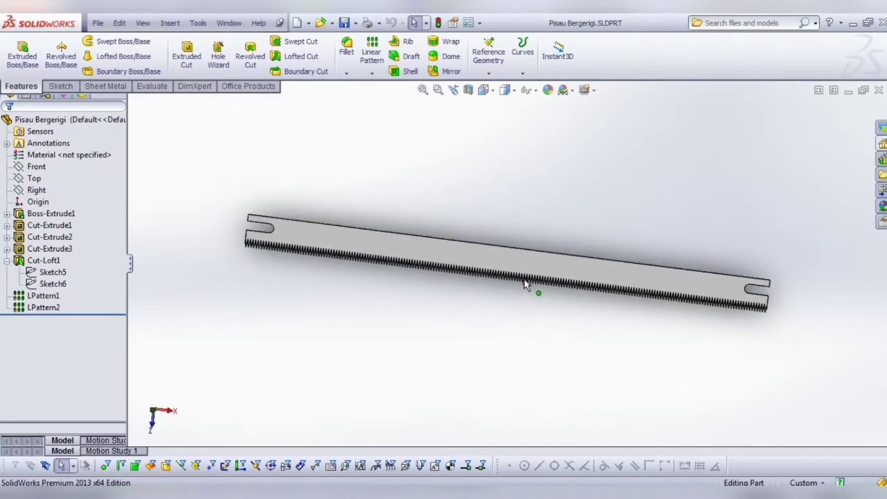
{"action": "scroll", "coordinate": [514, 284], "scroll_direction": "down", "scroll_amount": 3}
{"action": "scroll", "coordinate": [518, 291], "scroll_direction": "down", "scroll_amount": 3}
{"action": "scroll", "coordinate": [518, 300], "scroll_direction": "up", "scroll_amount": 2}
{"action": "scroll", "coordinate": [517, 339], "scroll_direction": "up", "scroll_amount": 5}
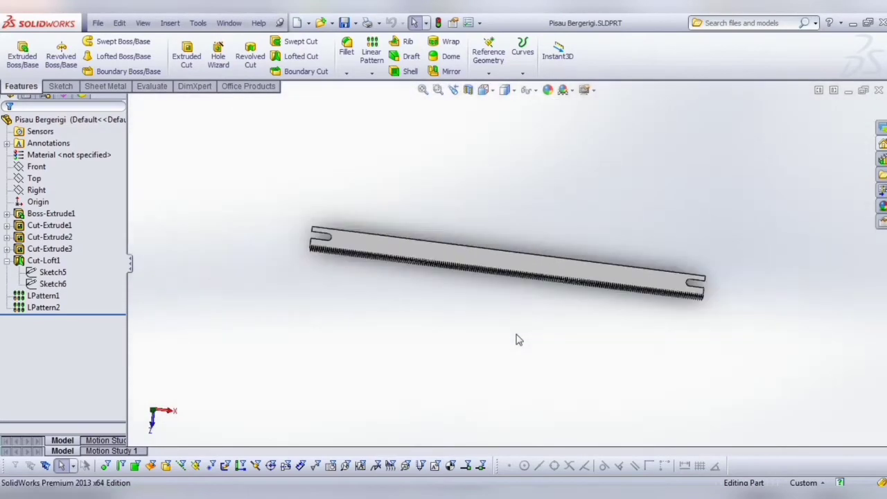
{"action": "middle_click_drag", "start_coordinate": [517, 339], "coordinate": [412, 300]}
{"action": "scroll", "coordinate": [347, 235], "scroll_direction": "down", "scroll_amount": 4}
{"action": "mouse_move", "coordinate": [347, 236]}
{"action": "middle_mouse_down"}
{"action": "mouse_move", "coordinate": [509, 178]}
{"action": "mouse_move", "coordinate": [505, 108]}
{"action": "middle_mouse_up"}
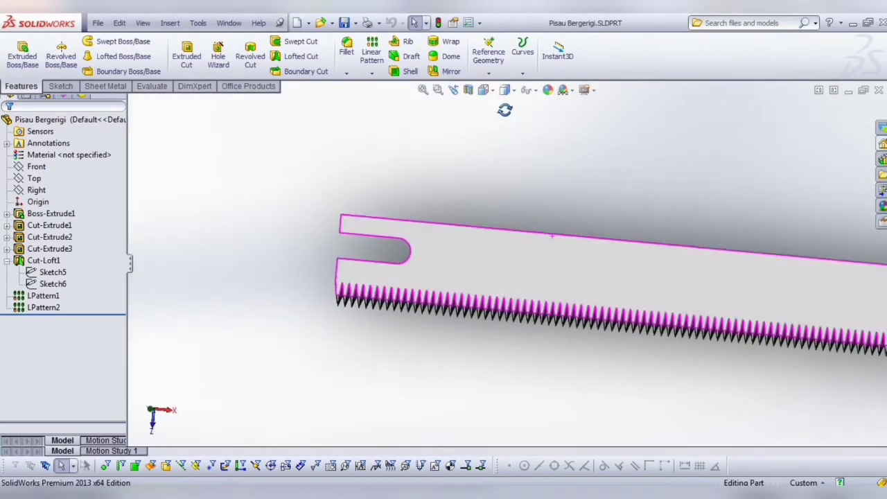
{"action": "scroll", "coordinate": [576, 191], "scroll_direction": "up", "scroll_amount": 1}
{"action": "scroll", "coordinate": [803, 315], "scroll_direction": "up", "scroll_amount": 2}
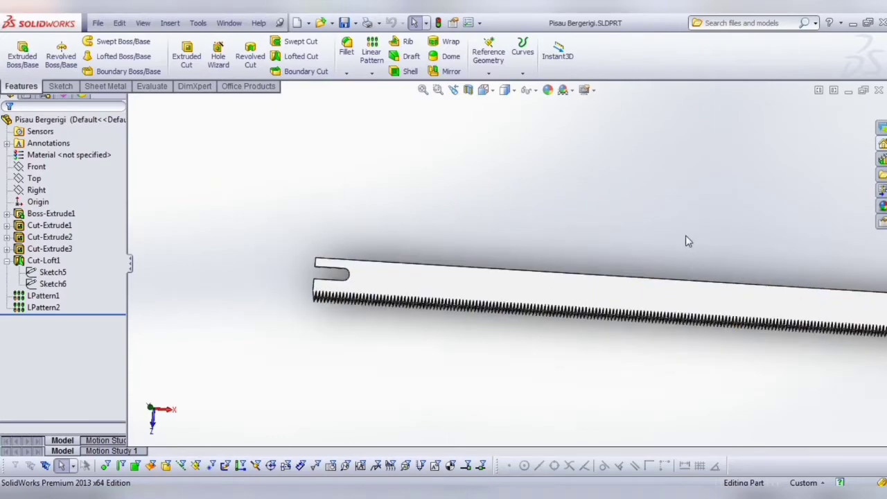
{"action": "key", "text": "ctrl+7"}
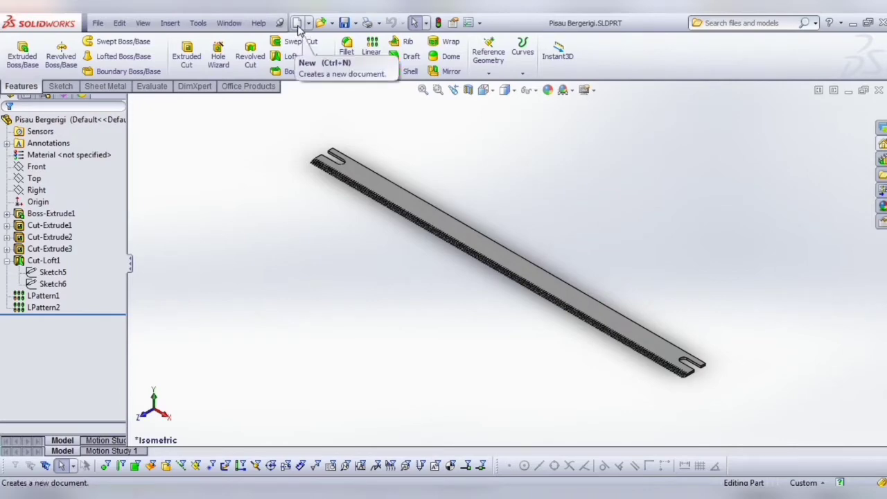
Create a new part and start a sketch on the Top Plane.
{"action": "left_click", "coordinate": [297, 24]}
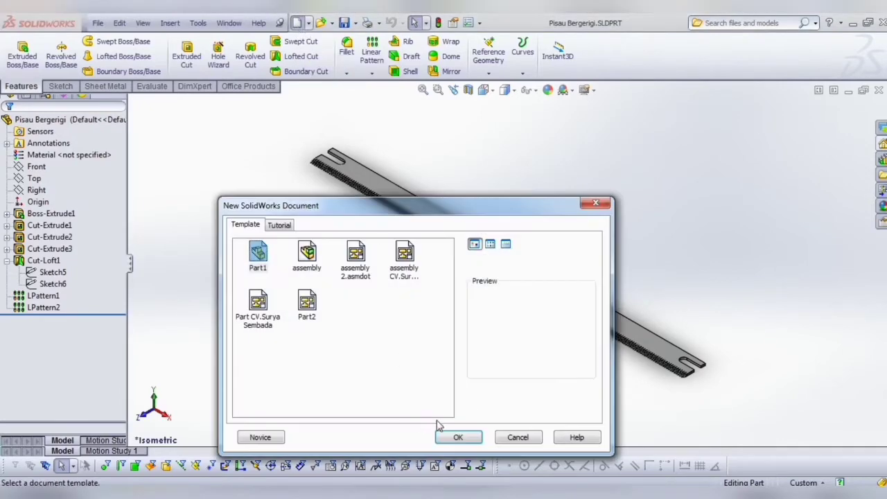
{"action": "left_click", "coordinate": [461, 437]}
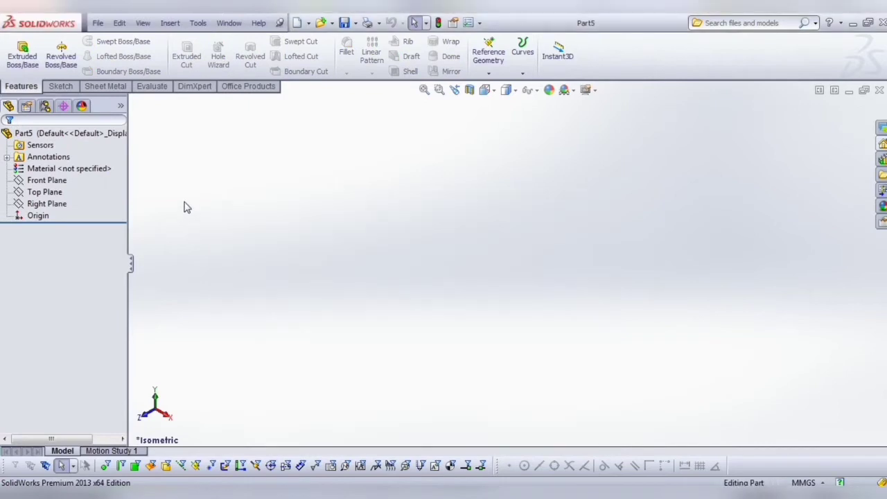
{"action": "left_click", "coordinate": [49, 194]}
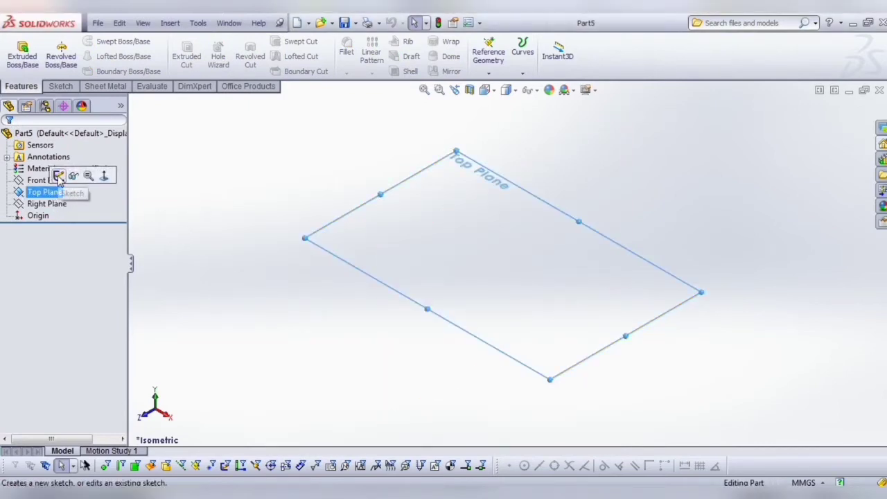
{"action": "left_click", "coordinate": [59, 177]}
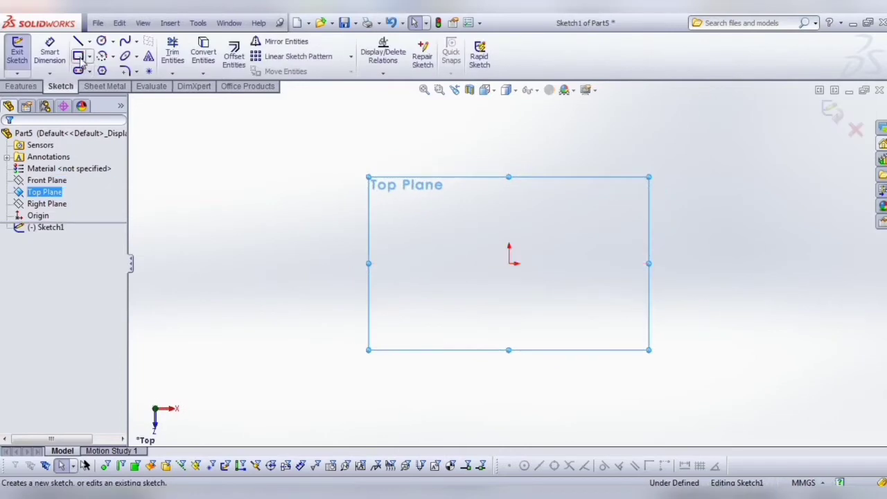
Draw a center rectangle from the origin, roughly 338 by 55.
{"action": "left_click", "coordinate": [79, 56]}
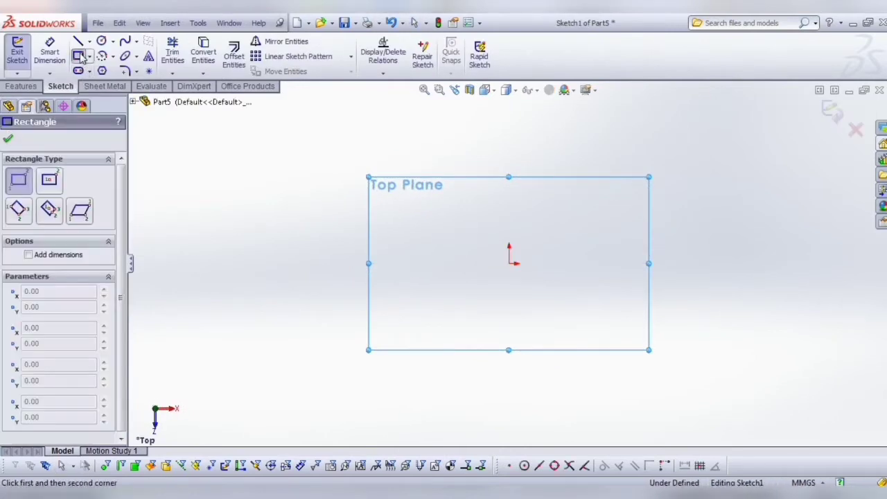
{"action": "left_click", "coordinate": [51, 181]}
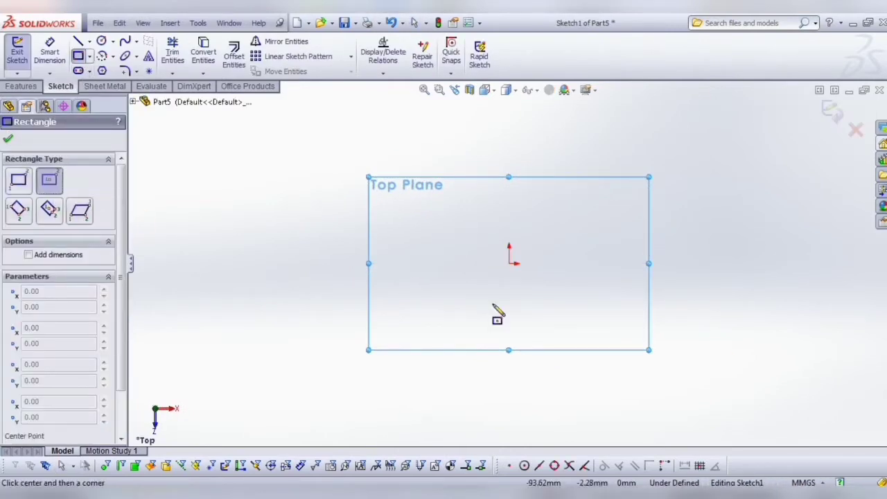
{"action": "left_click", "coordinate": [509, 263]}
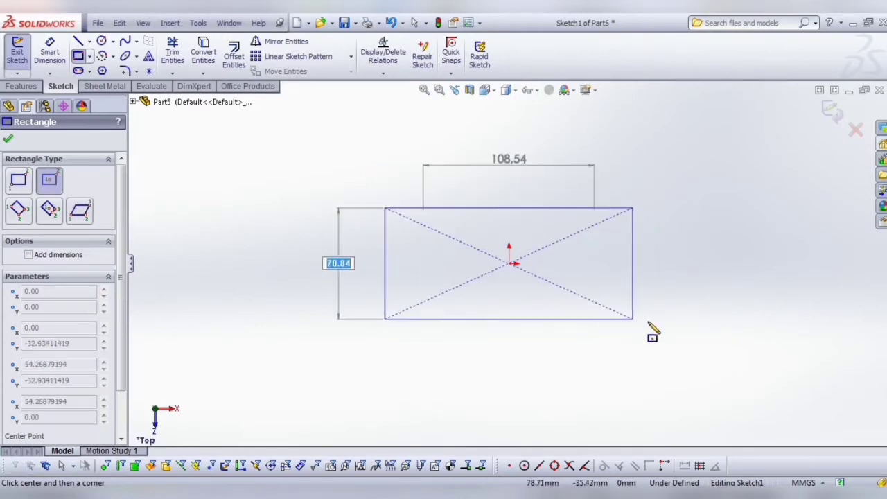
{"action": "left_click", "coordinate": [779, 308]}
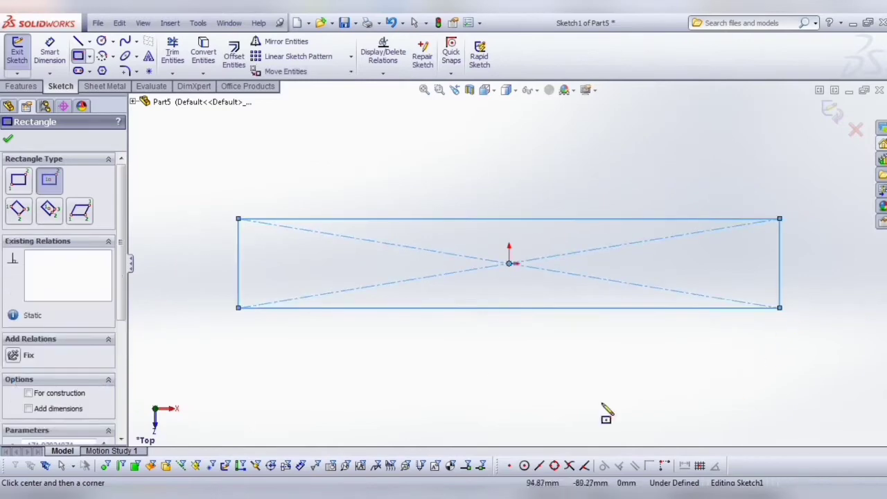
{"action": "key", "text": "Escape"}
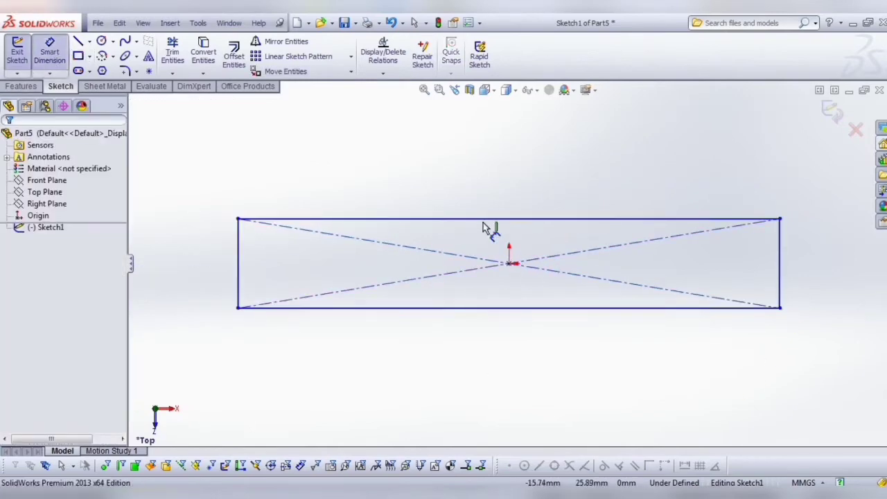
Dimension the rectangle 400 mm long and 25 mm high.
{"action": "left_click", "coordinate": [485, 220]}
{"action": "left_click", "coordinate": [483, 181]}
{"action": "type", "text": "4"}
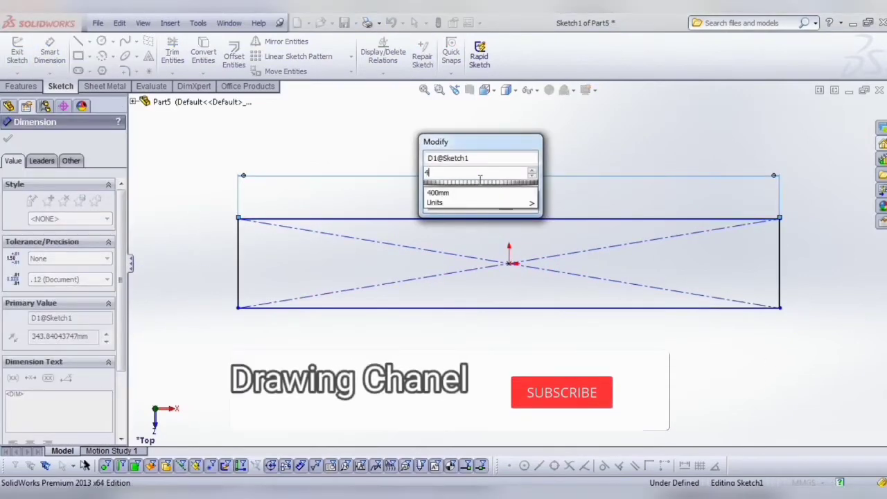
{"action": "type", "text": "00"}
{"action": "key", "text": "Return"}
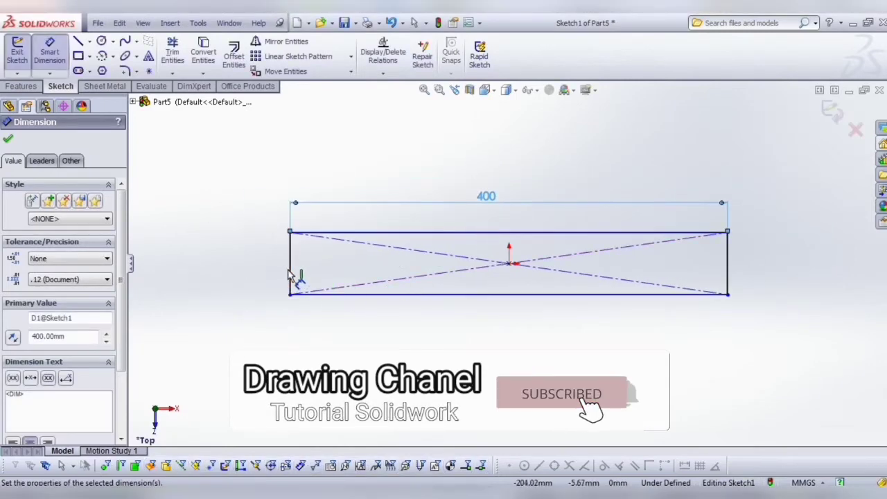
{"action": "left_click", "coordinate": [290, 267]}
{"action": "left_click", "coordinate": [239, 263]}
{"action": "type", "text": "25"}
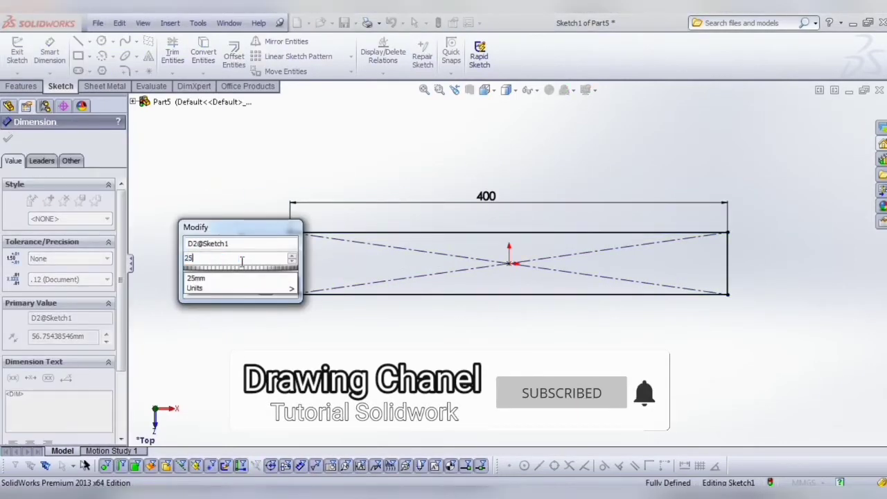
{"action": "key", "text": "Return"}
{"action": "left_click", "coordinate": [305, 334]}
{"action": "scroll", "coordinate": [530, 284], "scroll_direction": "down", "scroll_amount": 1}
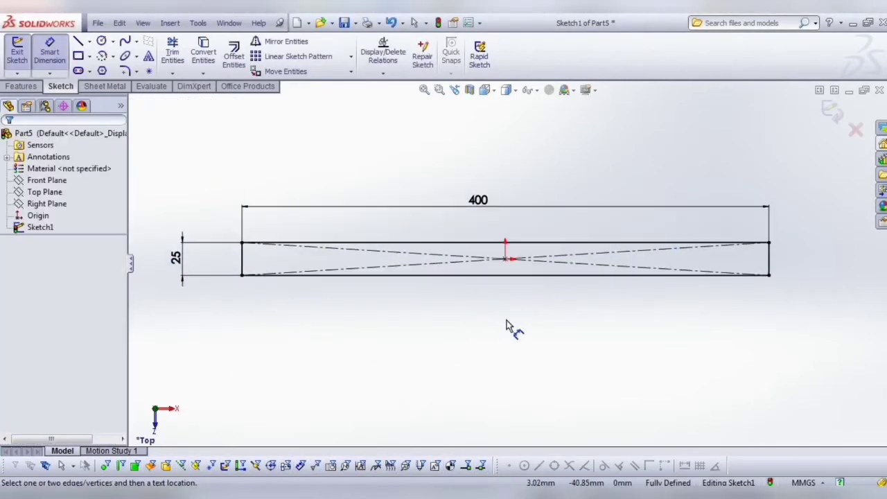
Extrude the rectangle 2 mm into a flat plate and right-click its top face.
{"action": "left_click", "coordinate": [17, 50]}
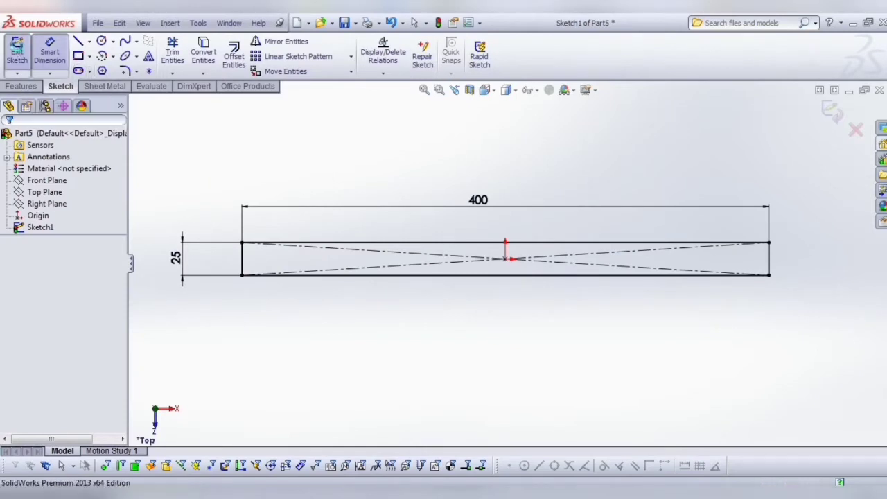
{"action": "left_click", "coordinate": [23, 58]}
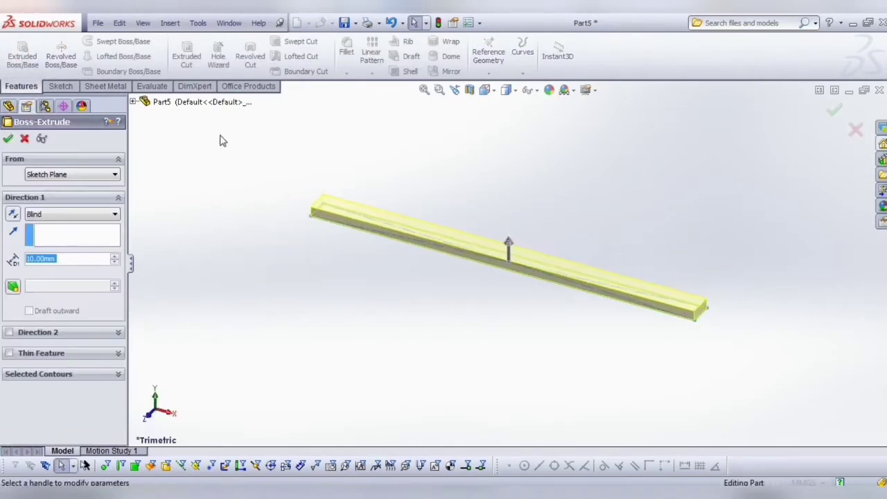
{"action": "type", "text": "2"}
{"action": "key", "text": "Return"}
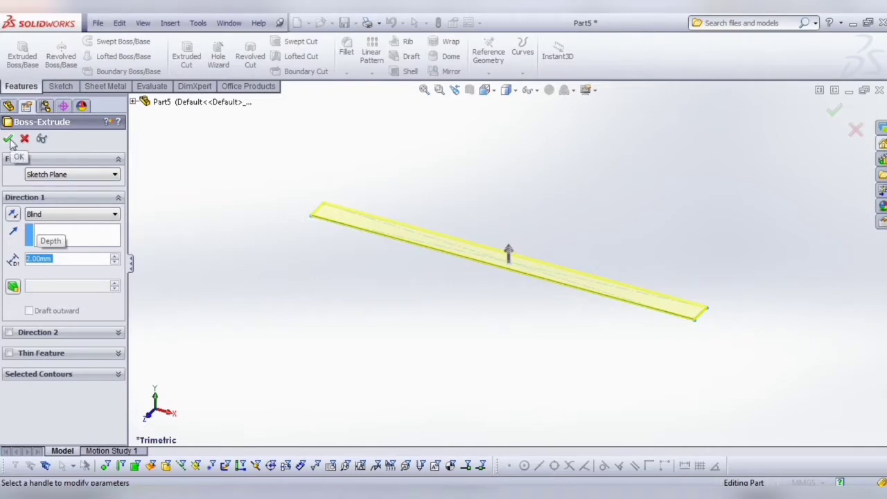
{"action": "left_click", "coordinate": [9, 139]}
{"action": "scroll", "coordinate": [425, 232], "scroll_direction": "down", "scroll_amount": 4}
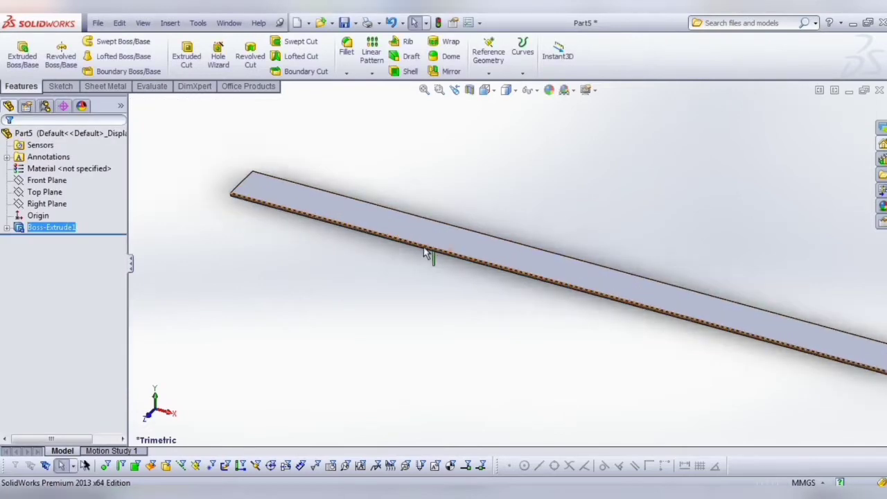
{"action": "right_click", "coordinate": [425, 229]}
Start a sketch on the plate's top face in Top view and draw a straight slot at the left end.
{"action": "left_click", "coordinate": [448, 205]}
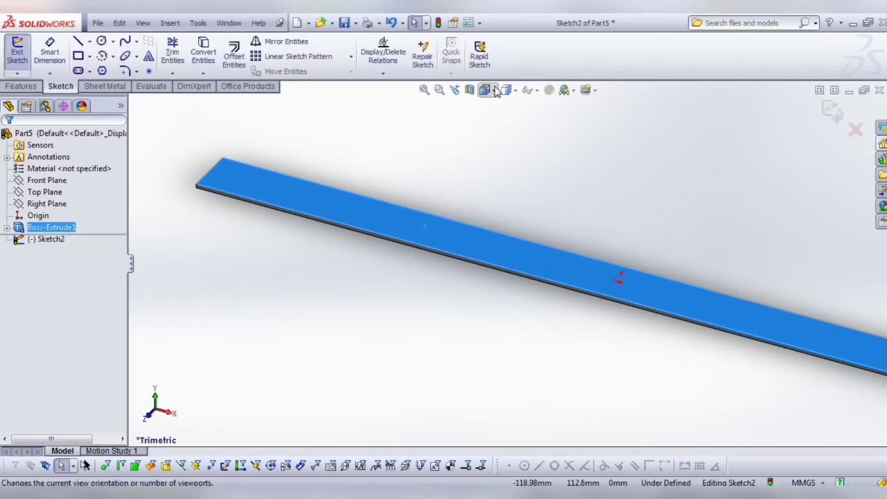
{"action": "left_click", "coordinate": [487, 92]}
{"action": "left_click", "coordinate": [501, 122]}
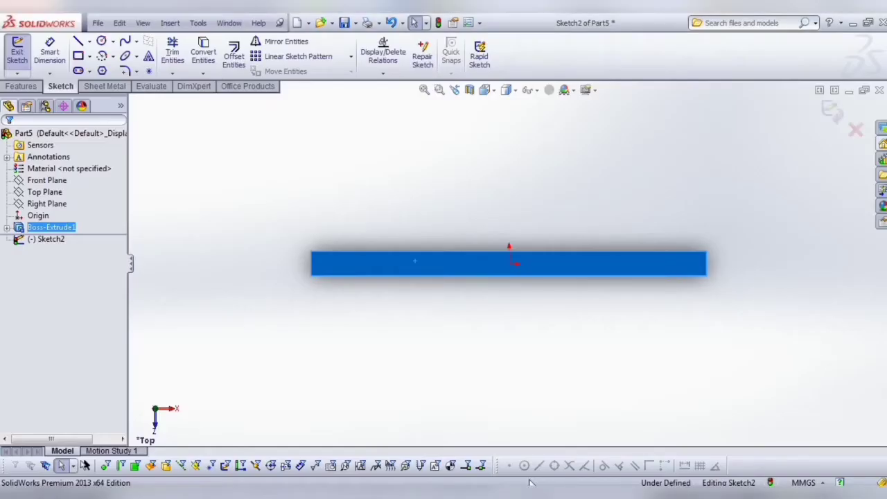
{"action": "left_click", "coordinate": [78, 71]}
{"action": "scroll", "coordinate": [343, 272], "scroll_direction": "down", "scroll_amount": 3}
{"action": "scroll", "coordinate": [329, 266], "scroll_direction": "down", "scroll_amount": 3}
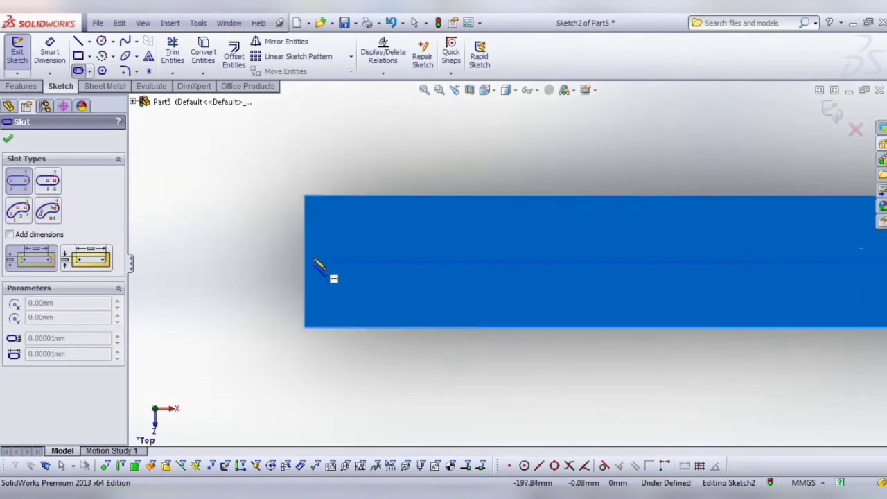
{"action": "left_click", "coordinate": [305, 241]}
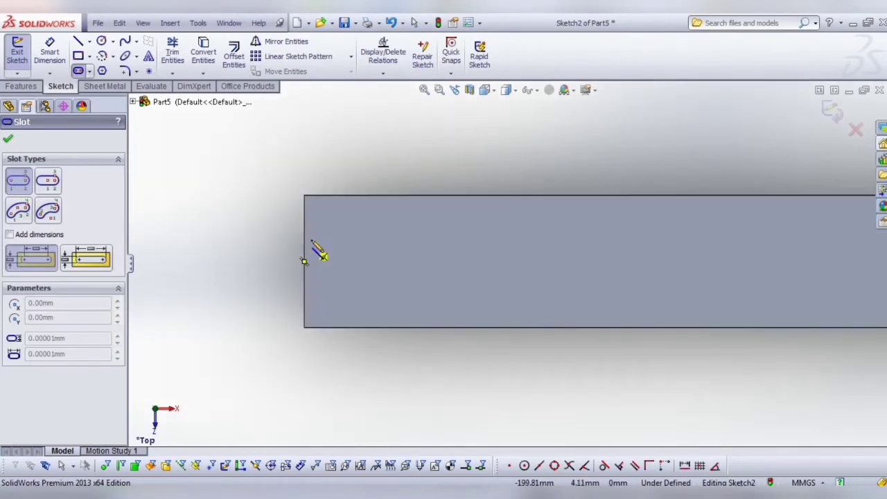
{"action": "left_click", "coordinate": [379, 240]}
{"action": "left_click", "coordinate": [374, 257]}
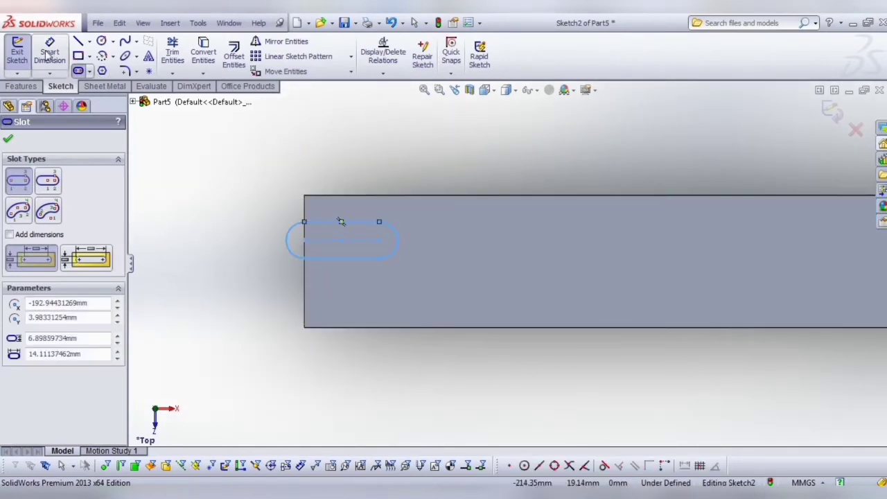
Dimension the left slot: 7 mm wide, 5 mm from the top edge, 17 mm long.
{"action": "left_click", "coordinate": [50, 52]}
{"action": "left_click", "coordinate": [353, 239]}
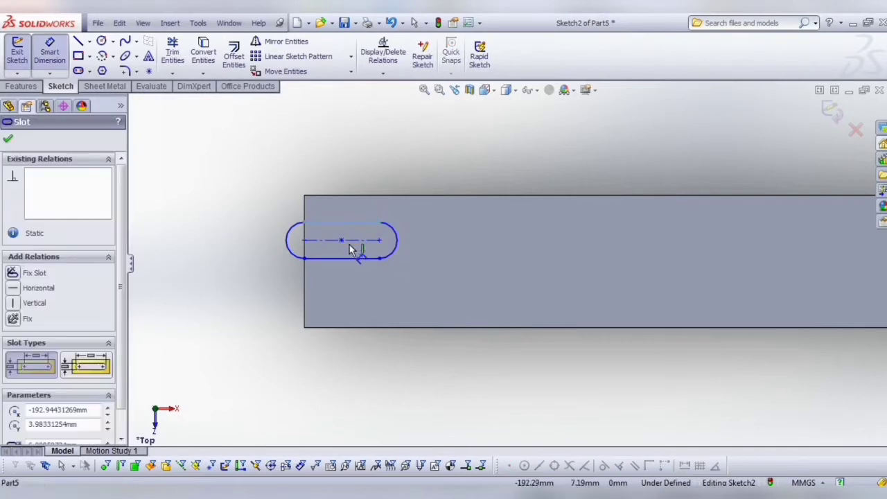
{"action": "left_click", "coordinate": [441, 245]}
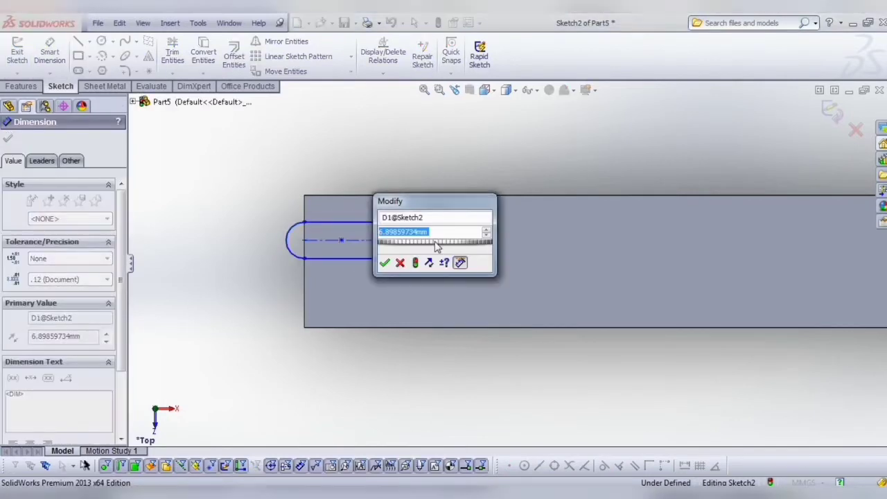
{"action": "type", "text": "7"}
{"action": "key", "text": "Return"}
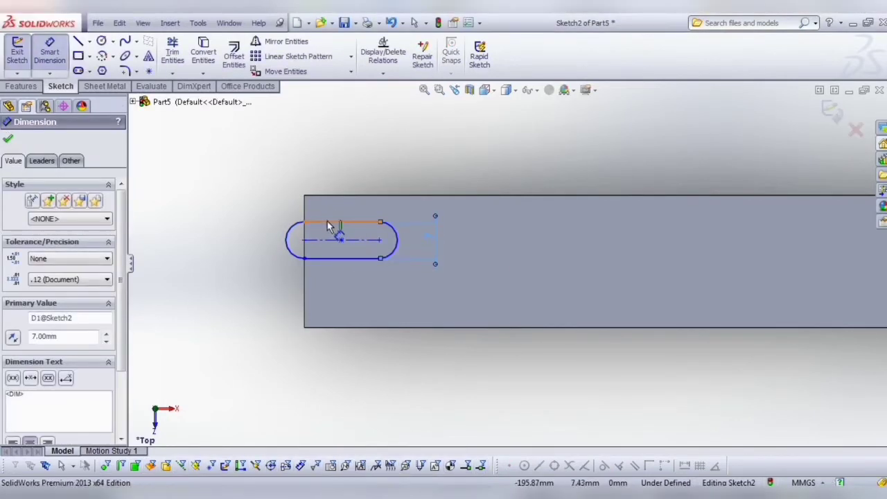
{"action": "left_click", "coordinate": [330, 228]}
{"action": "left_click", "coordinate": [275, 202]}
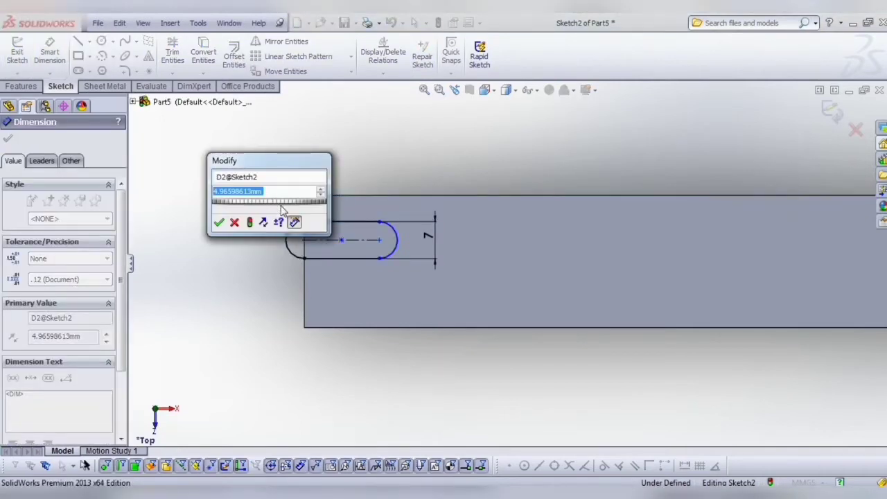
{"action": "type", "text": "5"}
{"action": "key", "text": "Return"}
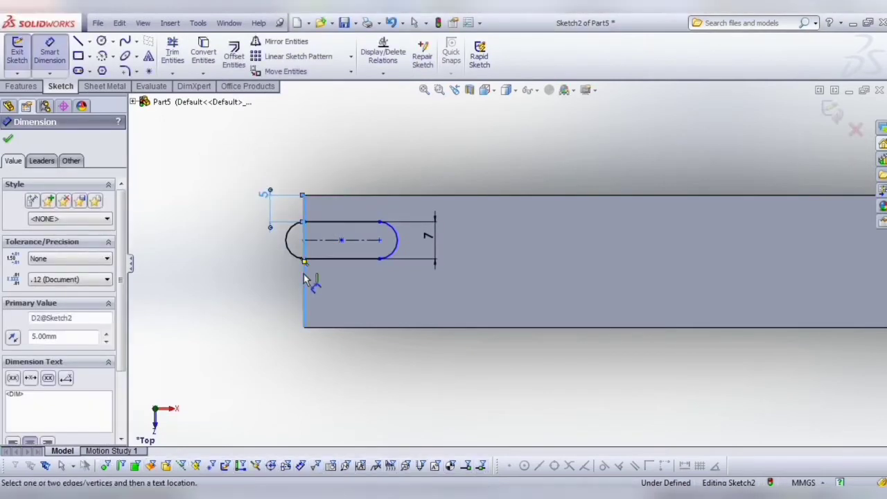
{"action": "left_click", "coordinate": [398, 253]}
{"action": "left_click", "coordinate": [342, 178]}
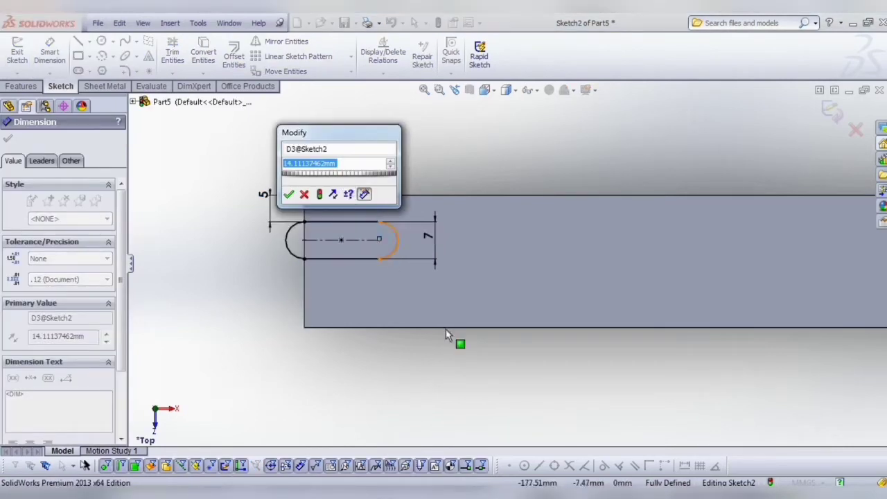
{"action": "type", "text": "17"}
{"action": "key", "text": "Return"}
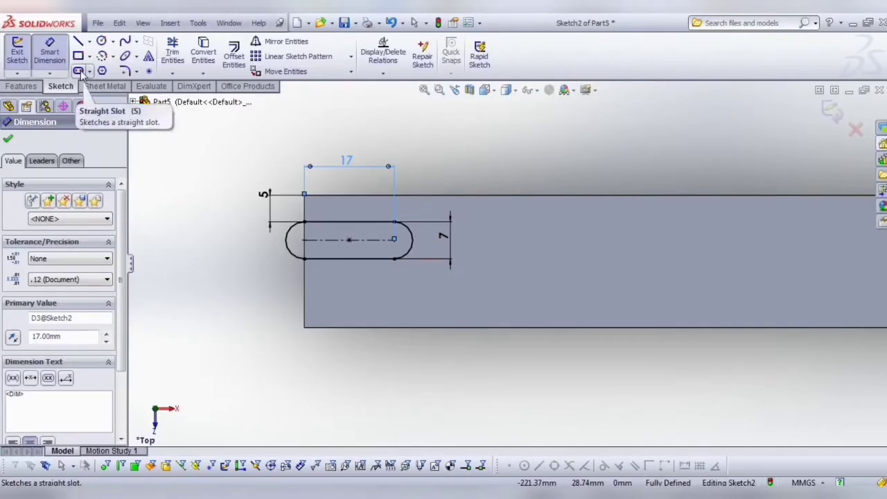
Draw a straight slot starting at the right edge midpoint of the plate.
{"action": "left_click", "coordinate": [78, 71]}
{"action": "middle_click_drag", "start_coordinate": [253, 138], "coordinate": [629, 311]}
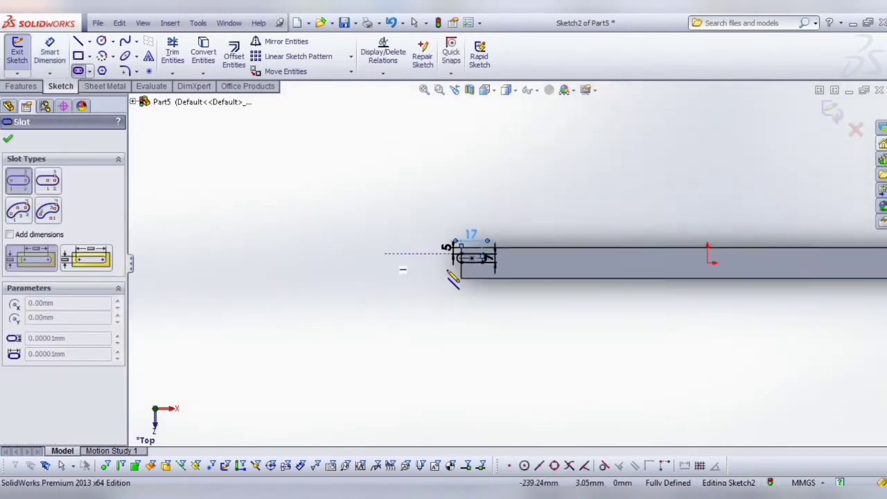
{"action": "scroll", "coordinate": [563, 256], "scroll_direction": "down", "scroll_amount": 5}
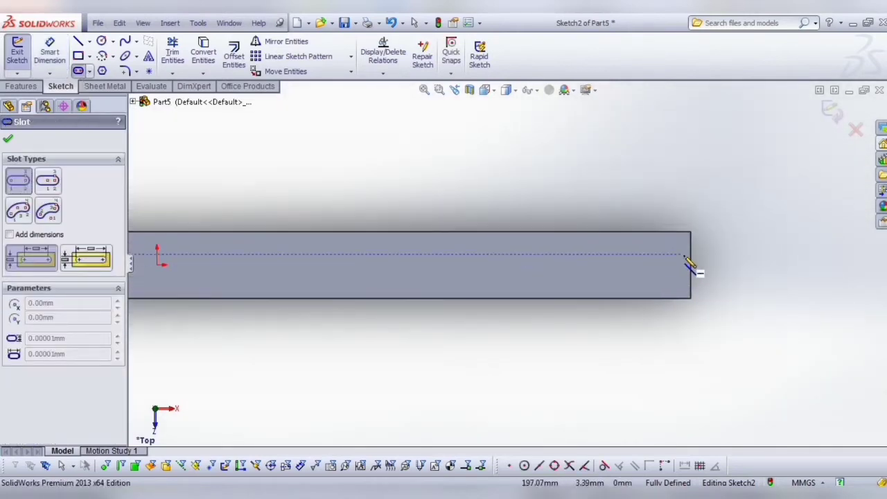
{"action": "left_click", "coordinate": [690, 255]}
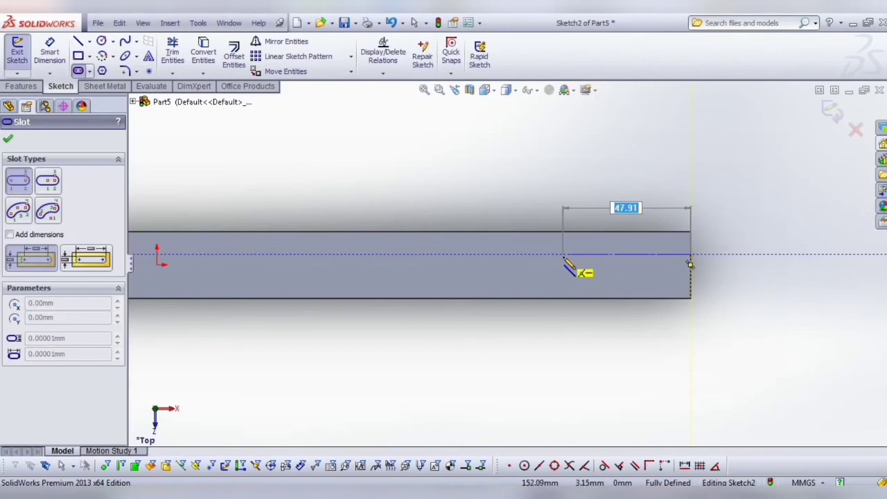
{"action": "left_click", "coordinate": [582, 254]}
{"action": "left_click", "coordinate": [579, 268]}
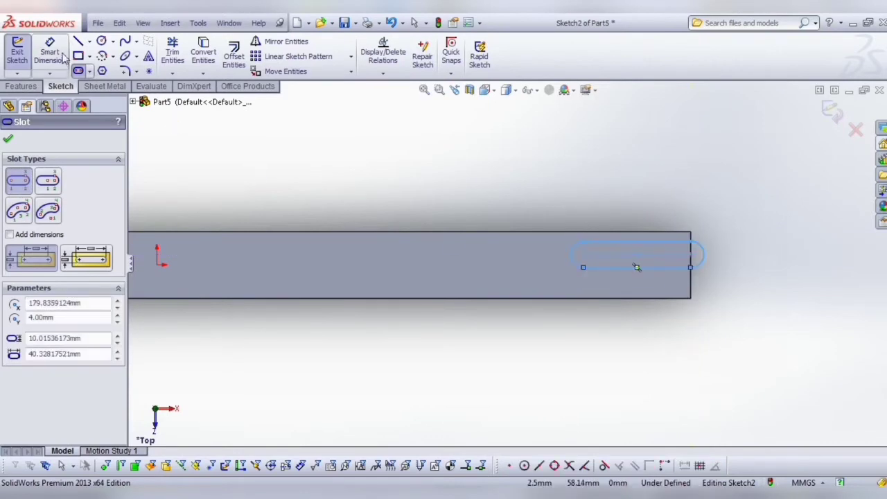
{"action": "scroll", "coordinate": [660, 243], "scroll_direction": "down", "scroll_amount": 2}
Dimension the right slot's offset from the top edge and delete the redundant driven width dimension.
{"action": "left_click", "coordinate": [660, 242]}
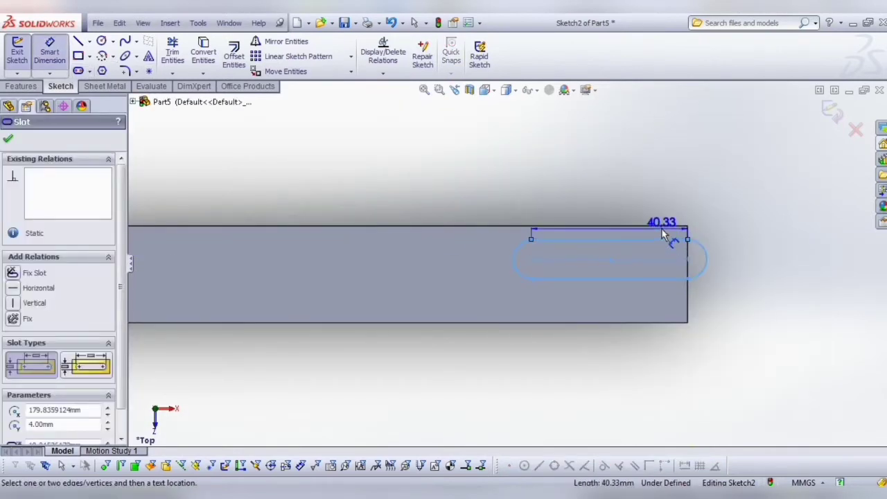
{"action": "left_click", "coordinate": [669, 238]}
{"action": "left_click", "coordinate": [724, 232]}
{"action": "type", "text": "4"}
{"action": "key", "text": "Return"}
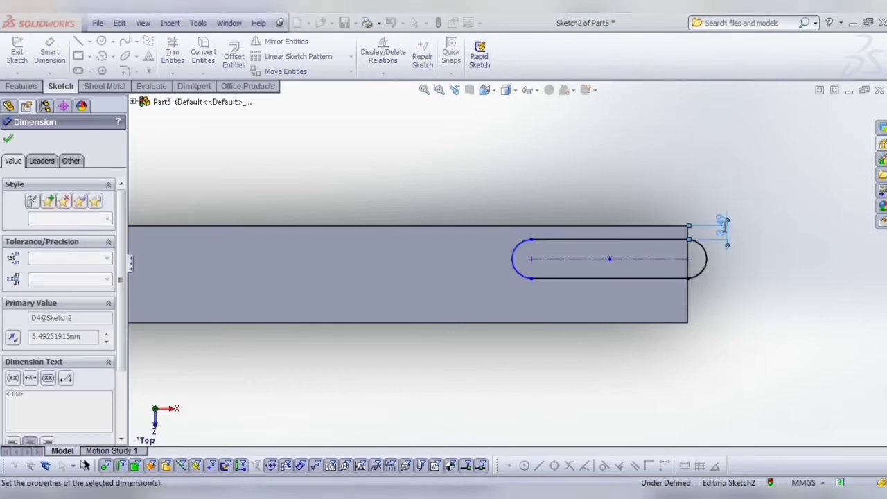
{"action": "left_click", "coordinate": [657, 246]}
{"action": "left_click", "coordinate": [656, 272]}
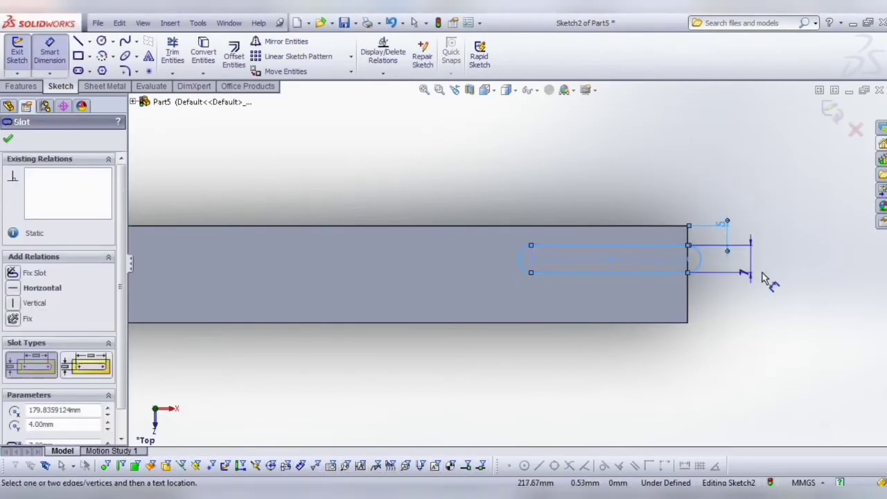
{"action": "left_click", "coordinate": [766, 266]}
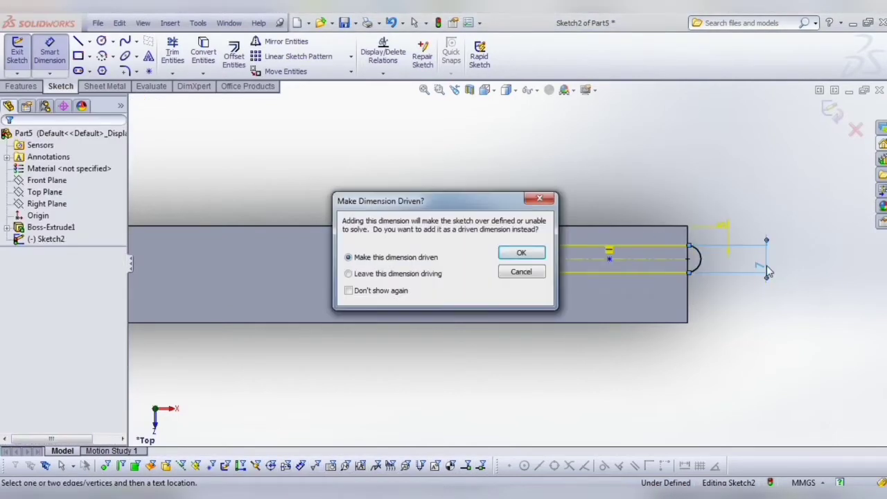
{"action": "key", "text": "Return"}
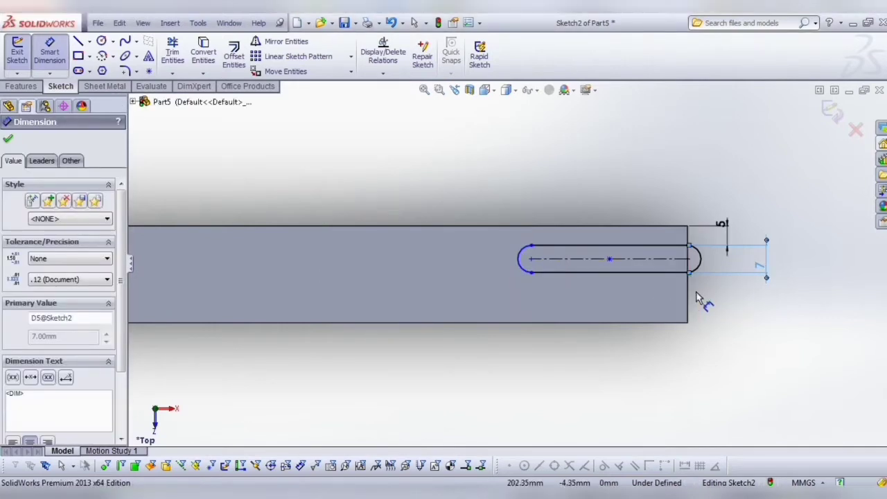
{"action": "key", "text": "Escape"}
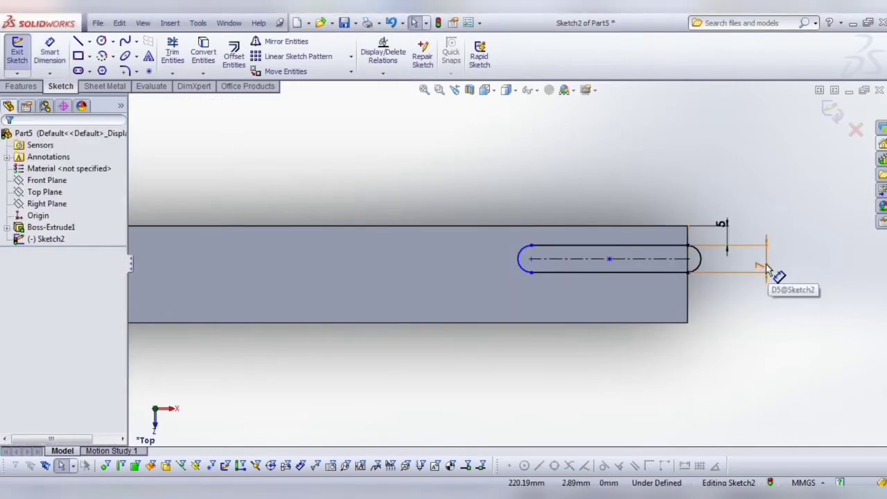
{"action": "left_click", "coordinate": [762, 272]}
{"action": "key", "text": "Delete"}
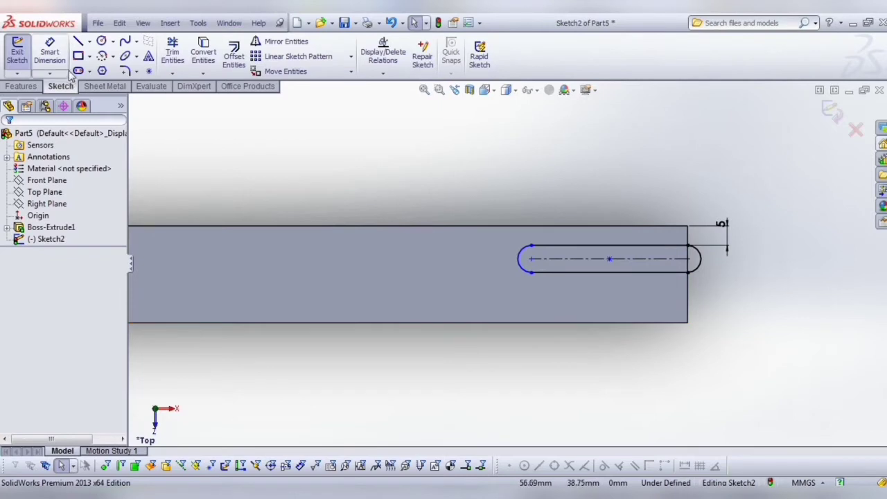
Set the right slot's length to 17 mm and fit the blade in view.
{"action": "left_click", "coordinate": [48, 56]}
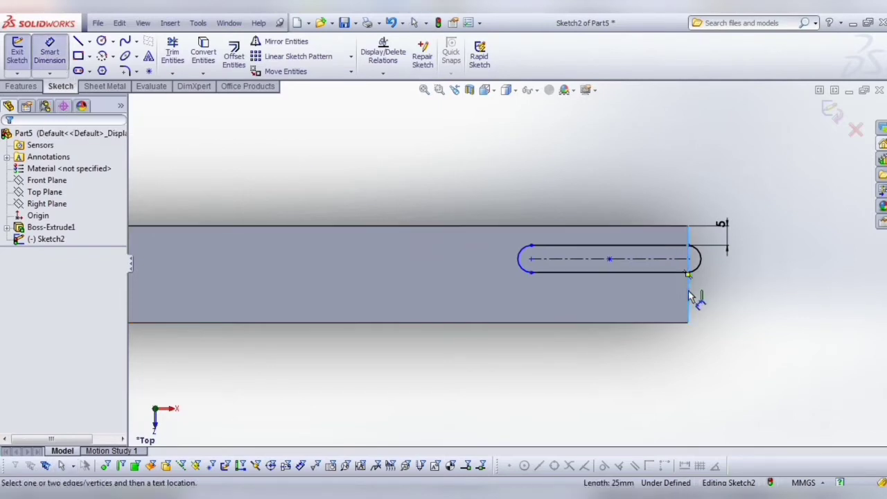
{"action": "left_click", "coordinate": [523, 275]}
{"action": "left_click", "coordinate": [605, 198]}
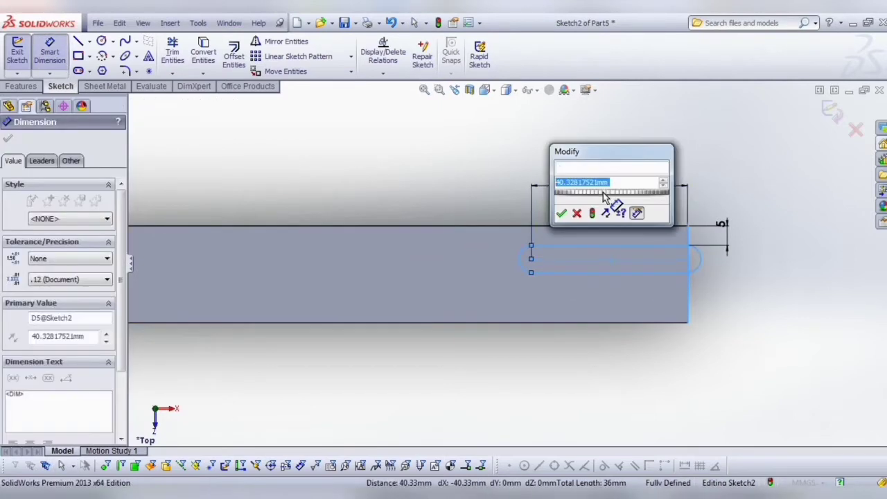
{"action": "type", "text": "178"}
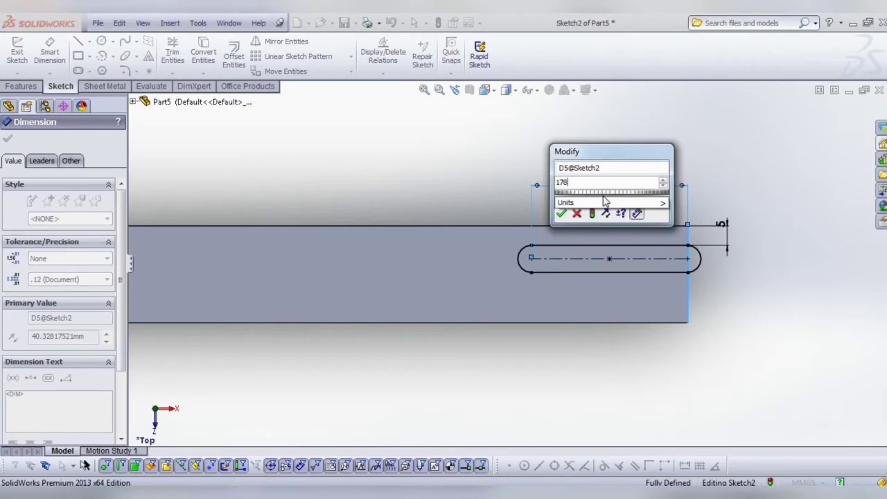
{"action": "key", "text": "BackSpace"}
{"action": "key", "text": "Return"}
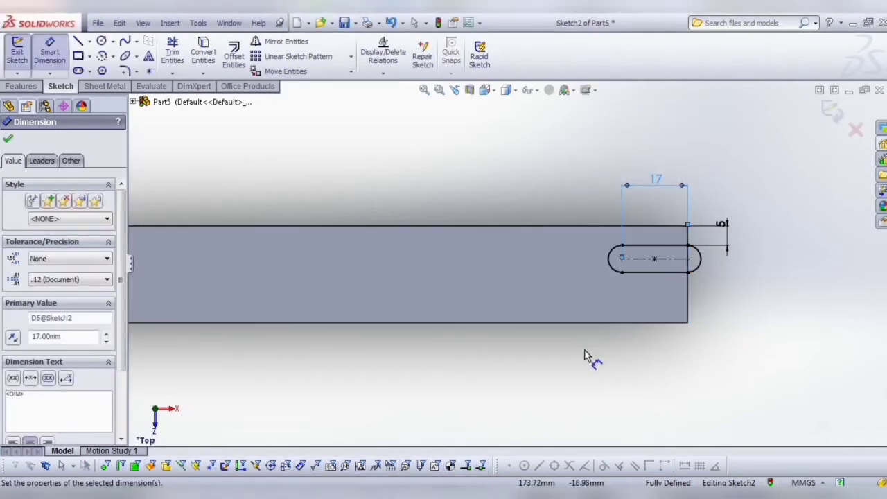
{"action": "key", "text": "f"}
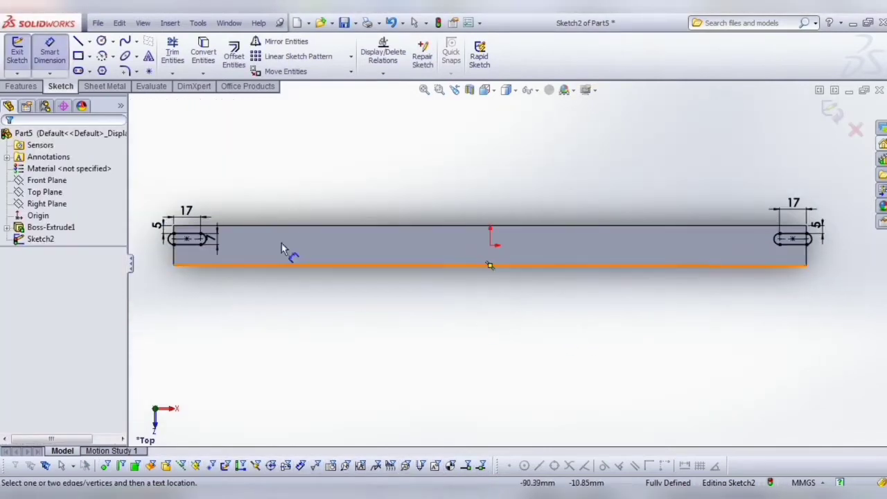
Cut both slots through the plate with an Up To Next extruded cut.
{"action": "left_click", "coordinate": [17, 56]}
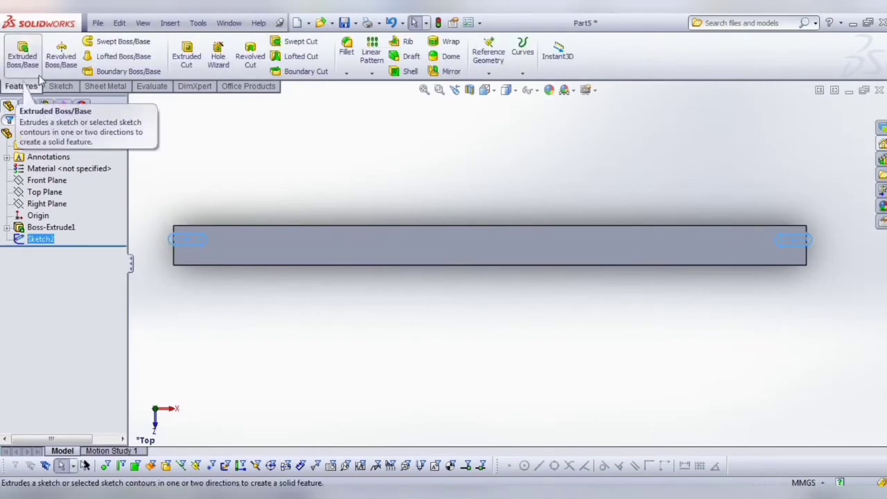
{"action": "left_click", "coordinate": [187, 57]}
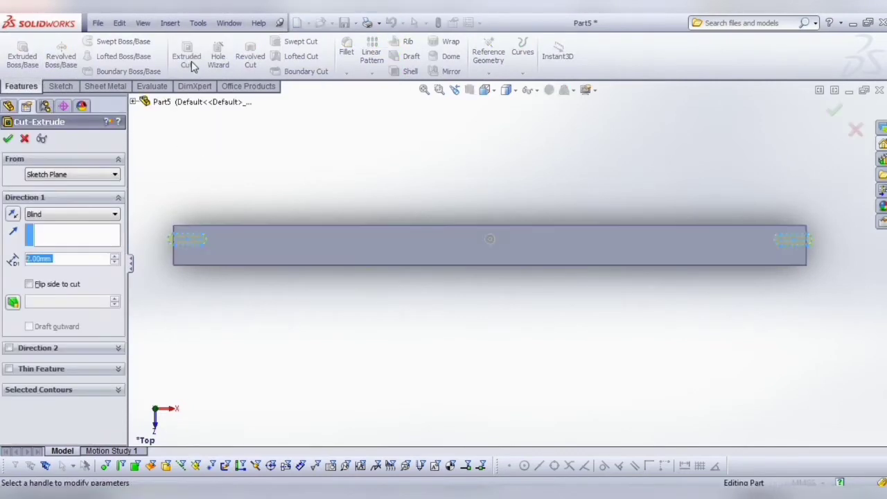
{"action": "left_click", "coordinate": [67, 220]}
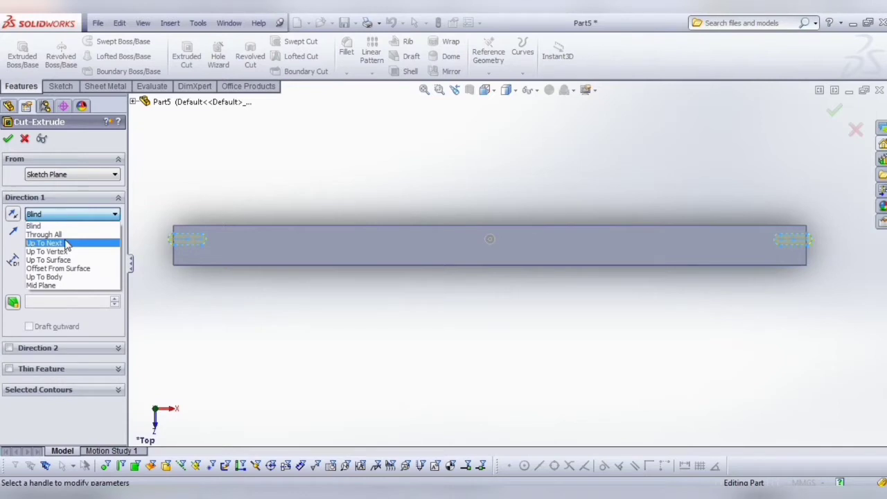
{"action": "left_click", "coordinate": [67, 244]}
{"action": "left_click", "coordinate": [8, 137]}
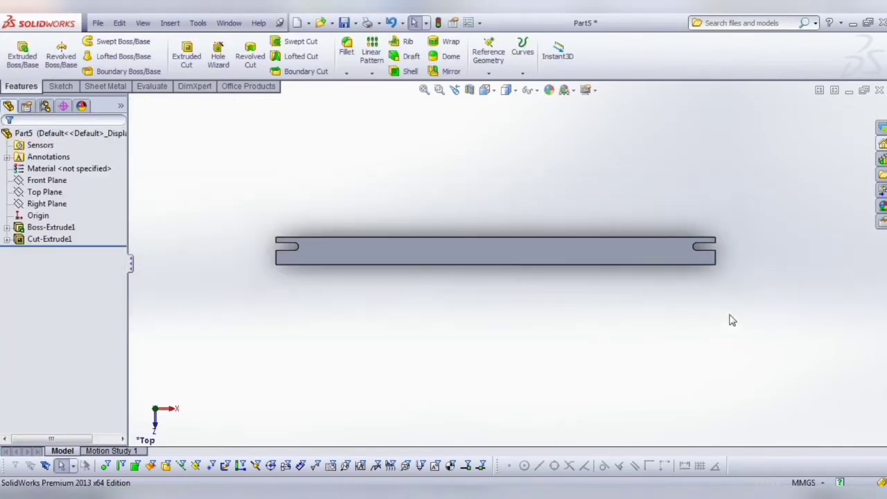
{"action": "middle_click_drag", "start_coordinate": [724, 315], "coordinate": [645, 238]}
{"action": "scroll", "coordinate": [505, 293], "scroll_direction": "down", "scroll_amount": 2}
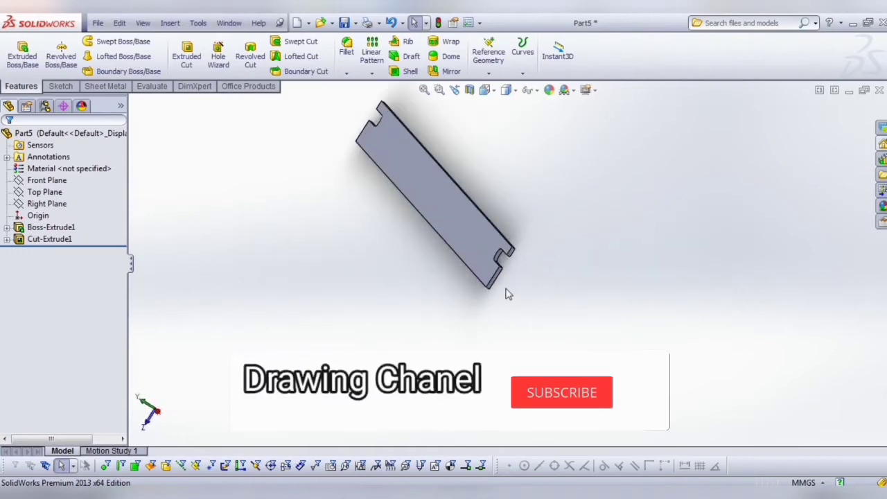
{"action": "scroll", "coordinate": [501, 283], "scroll_direction": "down", "scroll_amount": 3}
Start a sketch on the blade's side face and orient to the Right view.
{"action": "scroll", "coordinate": [501, 270], "scroll_direction": "down", "scroll_amount": 3}
{"action": "right_click", "coordinate": [503, 236]}
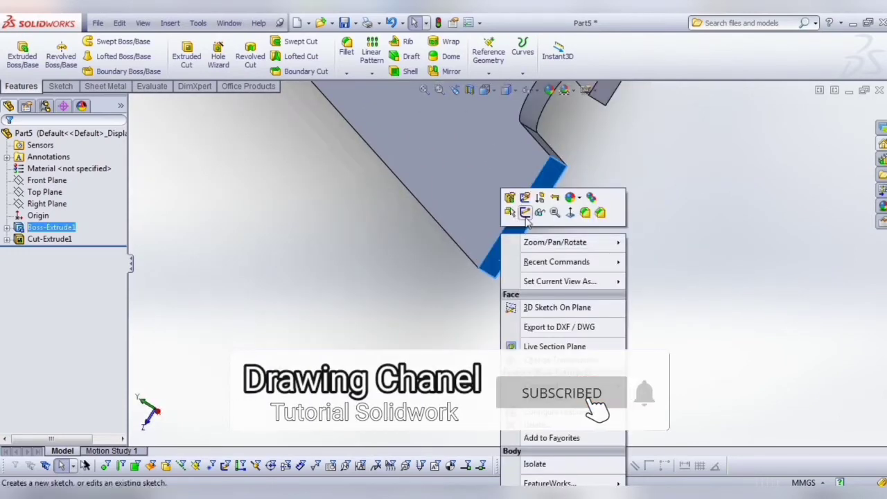
{"action": "left_click", "coordinate": [525, 212]}
{"action": "left_click", "coordinate": [487, 89]}
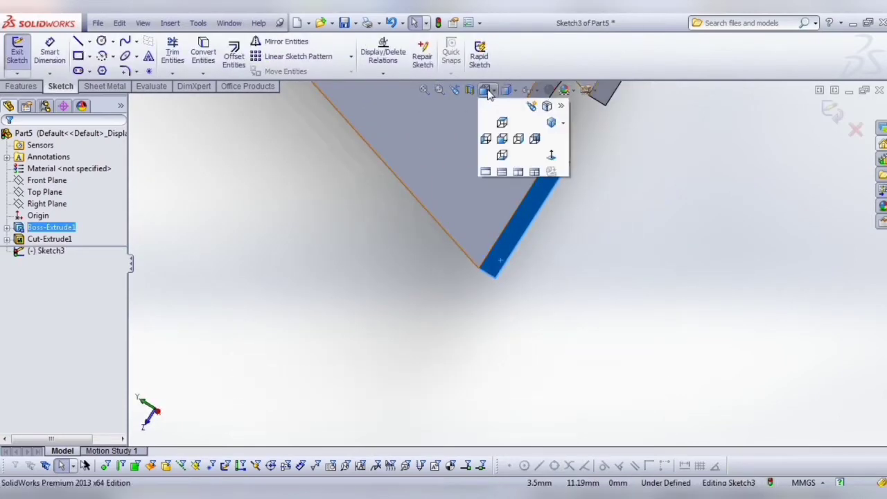
{"action": "left_click", "coordinate": [534, 139]}
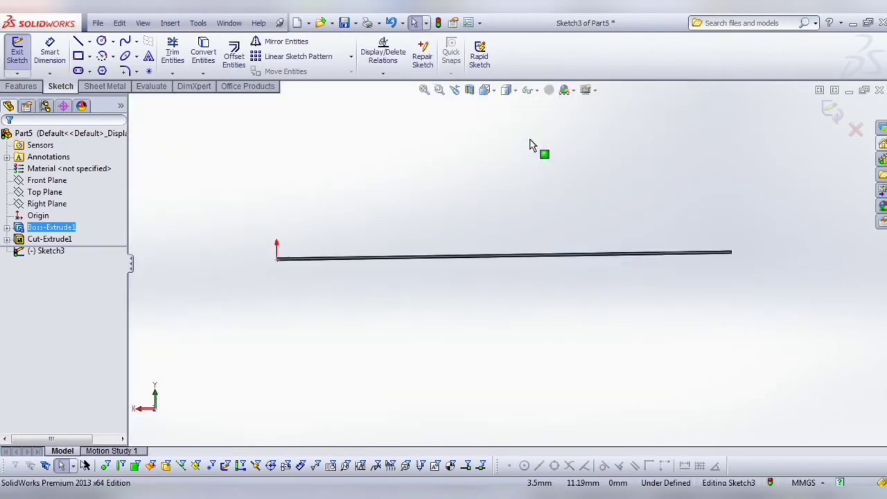
{"action": "left_click", "coordinate": [493, 91]}
{"action": "left_click", "coordinate": [518, 139]}
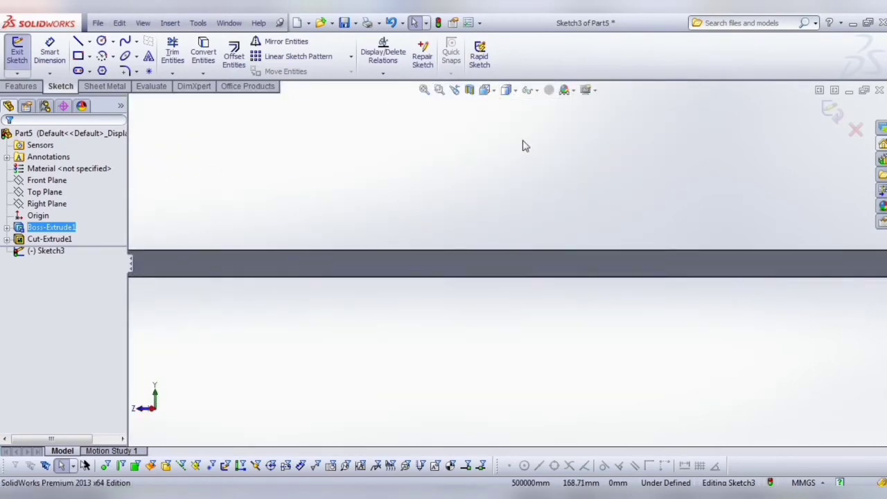
{"action": "scroll", "coordinate": [351, 266], "scroll_direction": "down", "scroll_amount": 3}
{"action": "scroll", "coordinate": [351, 265], "scroll_direction": "down", "scroll_amount": 1}
Sketch a closed triangle of lines at the end corner of the plate.
{"action": "left_click", "coordinate": [78, 41]}
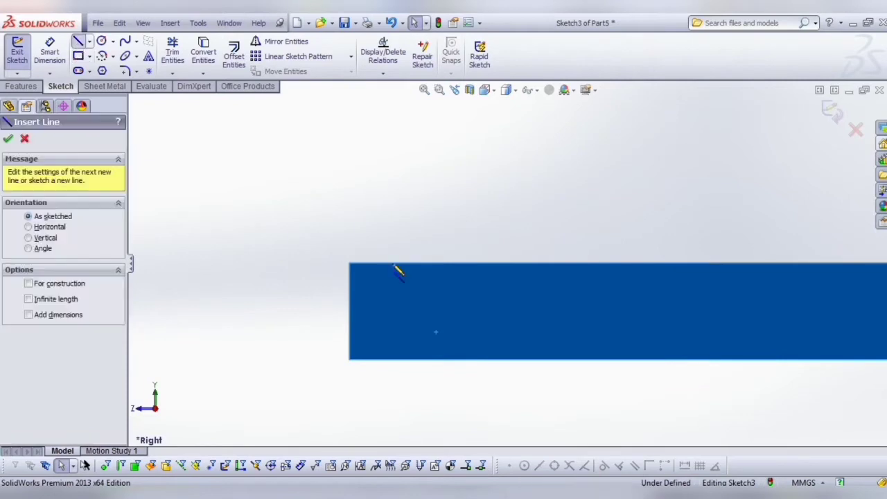
{"action": "left_click", "coordinate": [348, 310]}
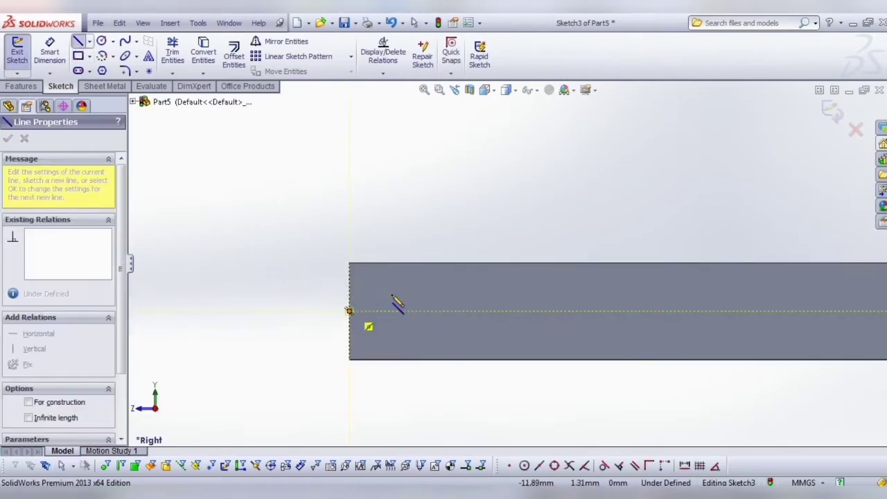
{"action": "left_click", "coordinate": [429, 263]}
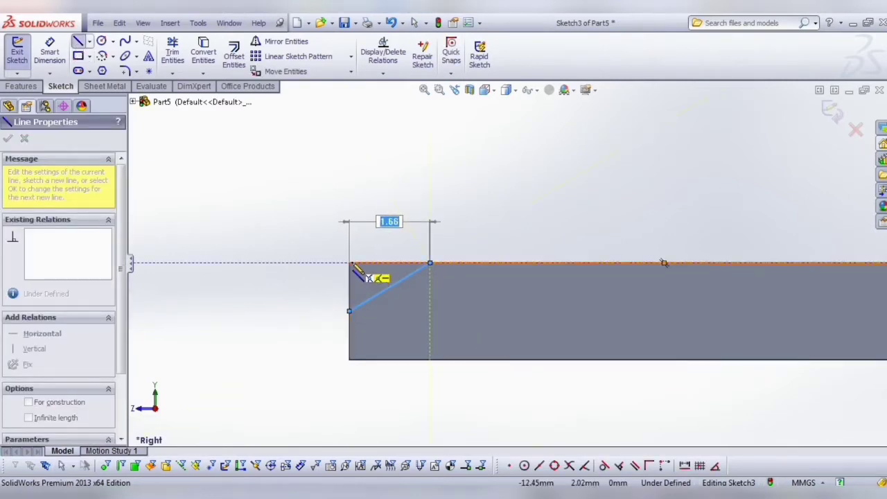
{"action": "left_click", "coordinate": [348, 264]}
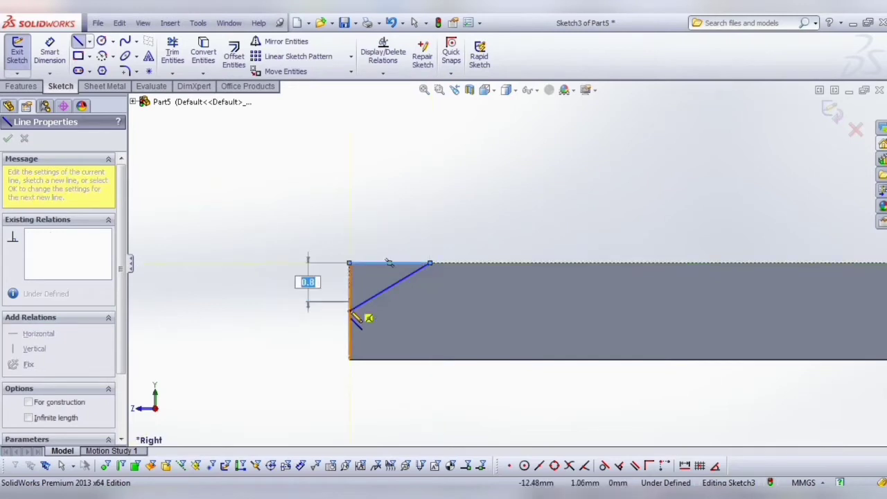
{"action": "left_click", "coordinate": [349, 310]}
Dimension the triangle's top line to 5 mm.
{"action": "left_click", "coordinate": [50, 55]}
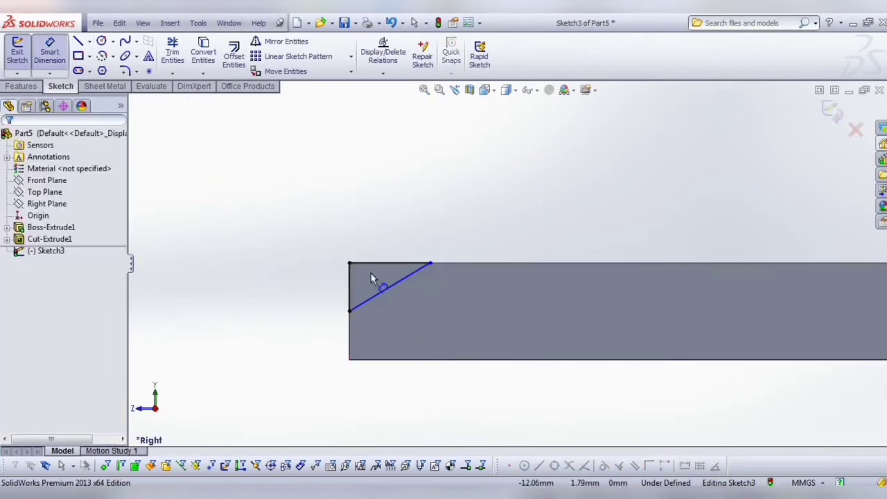
{"action": "left_click", "coordinate": [372, 264]}
{"action": "left_click", "coordinate": [376, 217]}
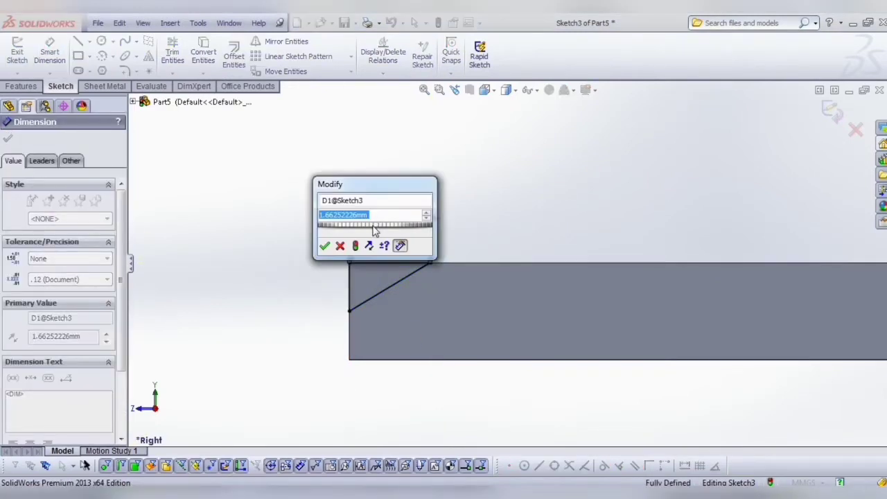
{"action": "type", "text": "5"}
{"action": "key", "text": "Return"}
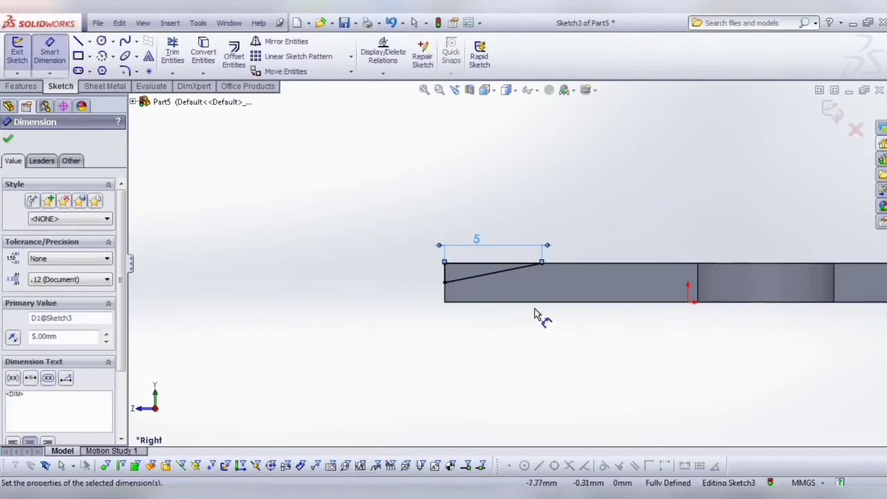
{"action": "scroll", "coordinate": [509, 274], "scroll_direction": "down", "scroll_amount": 1}
{"action": "scroll", "coordinate": [505, 260], "scroll_direction": "down", "scroll_amount": 1}
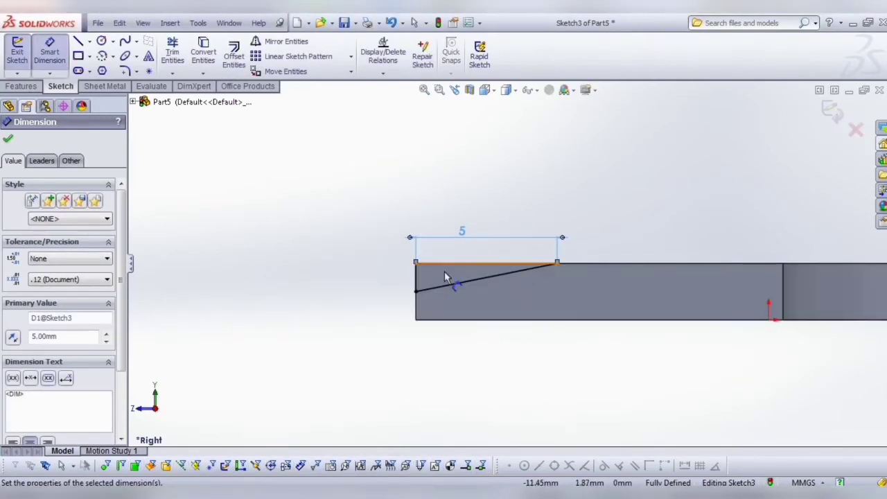
{"action": "left_click", "coordinate": [466, 236]}
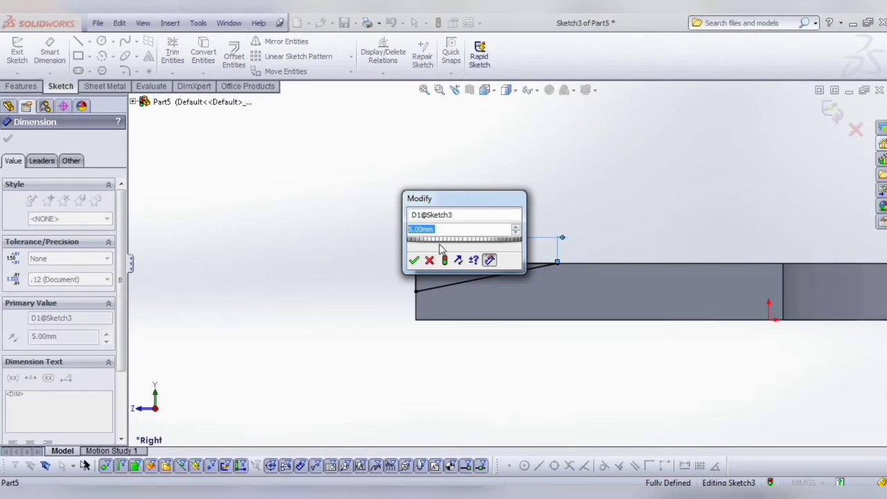
{"action": "key", "text": "Return"}
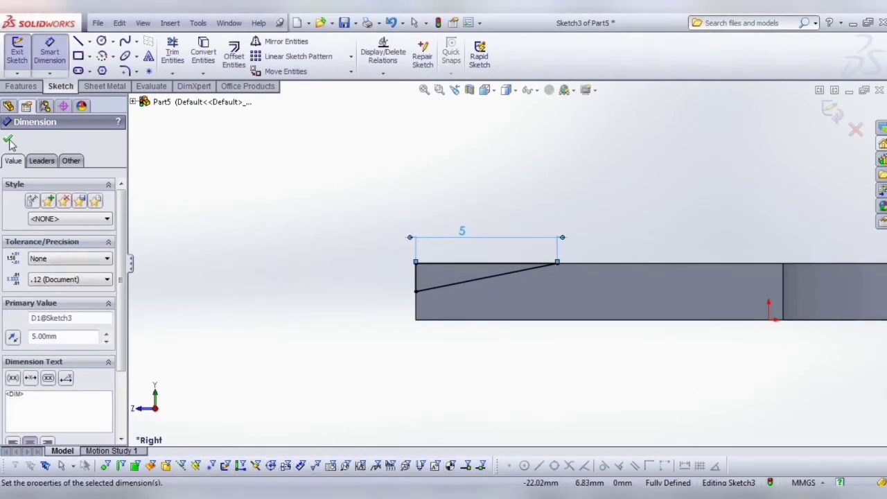
{"action": "left_click", "coordinate": [9, 142]}
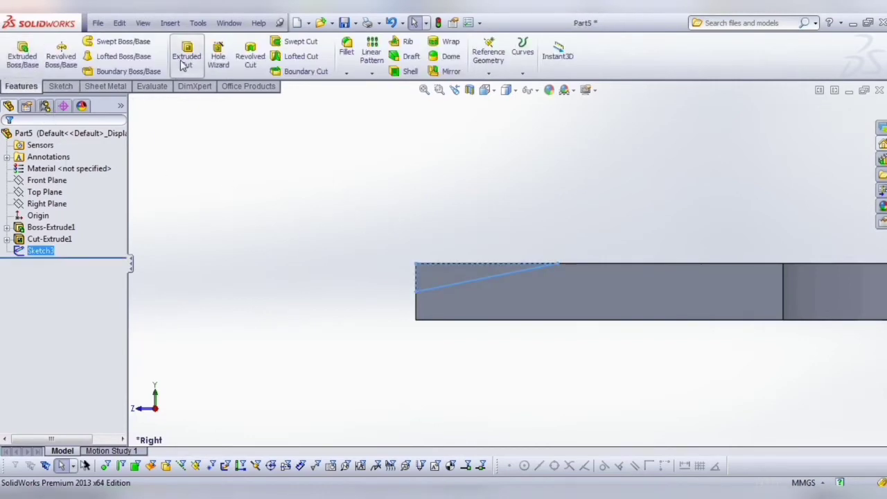
Cut the triangle Up To Next to bevel the edge, then orbit to inspect the bar.
{"action": "left_click", "coordinate": [185, 60]}
{"action": "left_click", "coordinate": [59, 214]}
{"action": "left_click", "coordinate": [52, 232]}
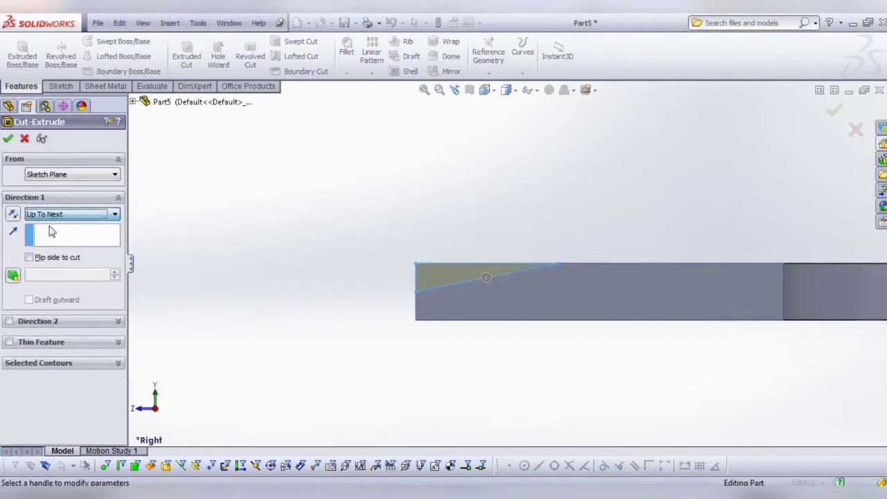
{"action": "left_click", "coordinate": [9, 139]}
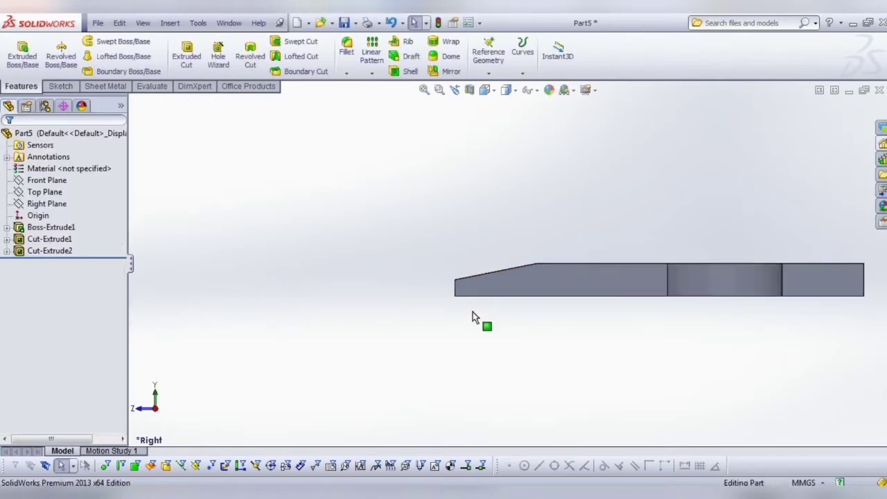
{"action": "middle_click_drag", "start_coordinate": [471, 314], "coordinate": [461, 299]}
{"action": "scroll", "coordinate": [461, 299], "scroll_direction": "up", "scroll_amount": 5}
{"action": "mouse_move", "coordinate": [326, 201]}
{"action": "middle_mouse_down"}
{"action": "mouse_move", "coordinate": [385, 256]}
{"action": "mouse_move", "coordinate": [534, 320]}
{"action": "middle_mouse_up"}
{"action": "scroll", "coordinate": [702, 331], "scroll_direction": "up", "scroll_amount": 2}
{"action": "scroll", "coordinate": [612, 310], "scroll_direction": "down", "scroll_amount": 3}
On the end face, sketch a line from the corner to the sloped edge.
{"action": "scroll", "coordinate": [528, 226], "scroll_direction": "down", "scroll_amount": 3}
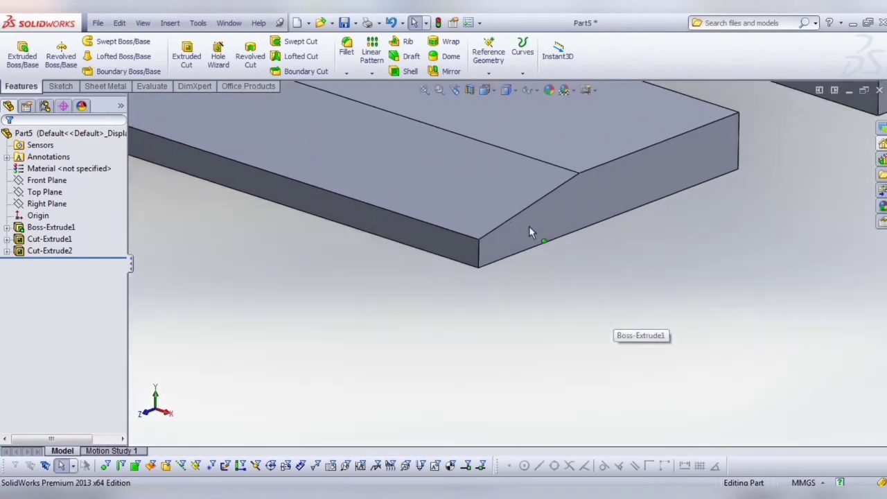
{"action": "right_click", "coordinate": [527, 230]}
{"action": "left_click", "coordinate": [546, 203]}
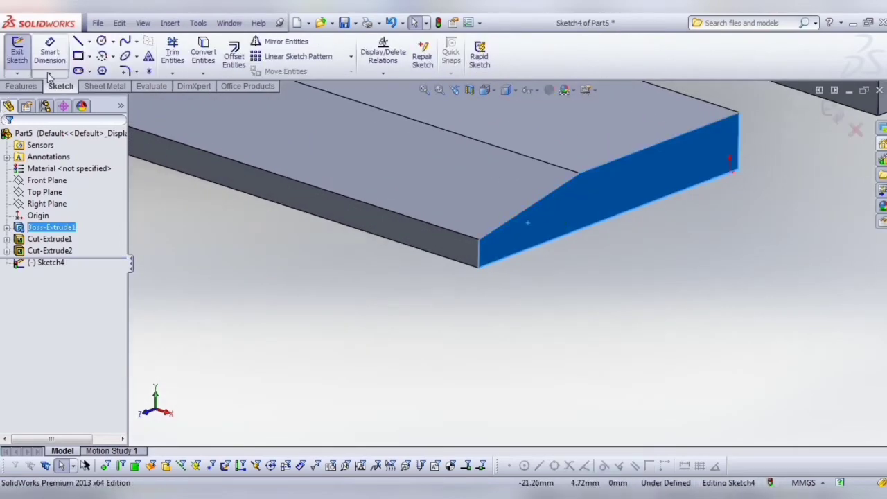
{"action": "left_click", "coordinate": [78, 42]}
{"action": "left_click", "coordinate": [478, 239]}
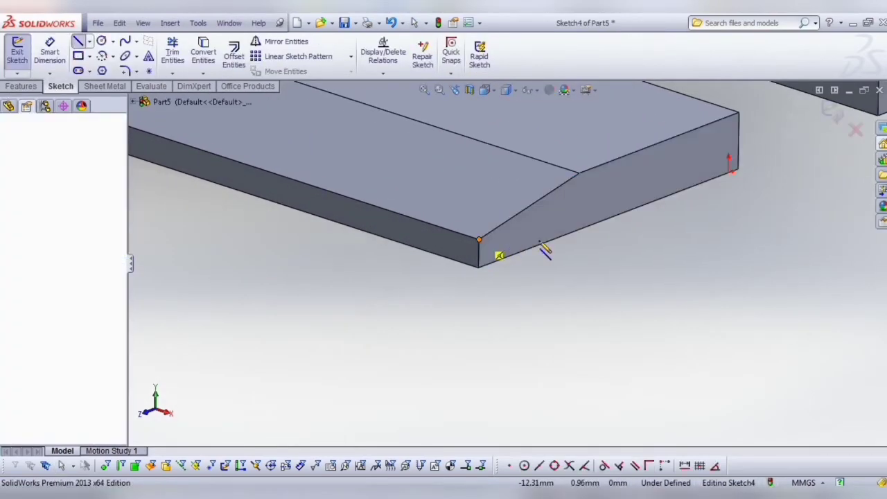
{"action": "left_click", "coordinate": [566, 231]}
{"action": "left_click", "coordinate": [569, 236]}
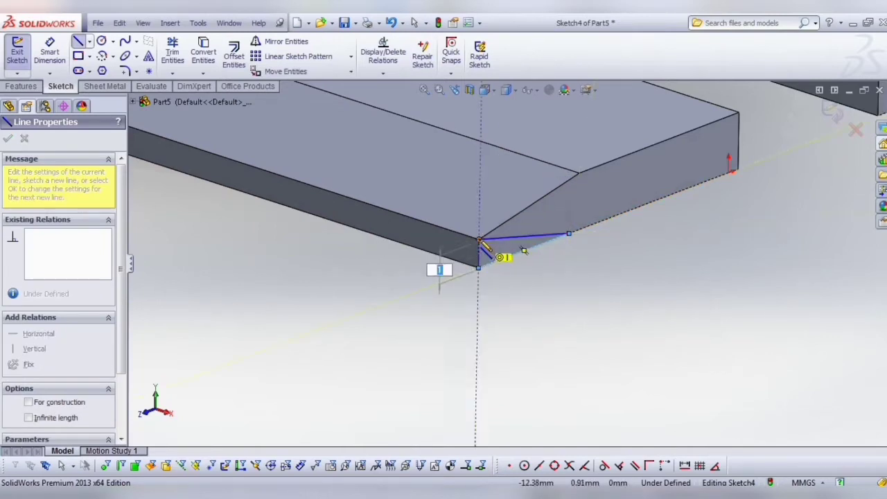
{"action": "key", "text": "Escape"}
{"action": "key", "text": "Escape"}
Dimension the corner line to 5 mm.
{"action": "left_click", "coordinate": [50, 52]}
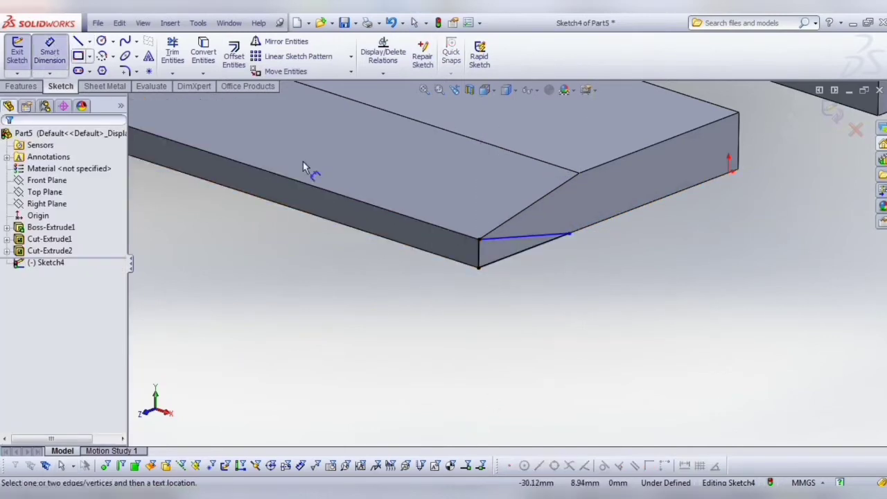
{"action": "left_click", "coordinate": [516, 237]}
{"action": "left_click", "coordinate": [511, 262]}
{"action": "type", "text": "5"}
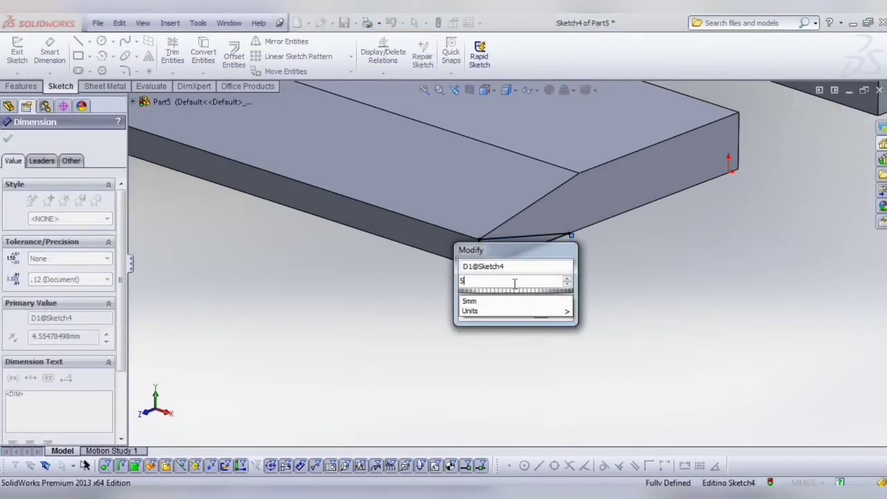
{"action": "key", "text": "Return"}
Cut the corner away with an Extruded Cut set to Up To Next.
{"action": "left_click", "coordinate": [17, 52]}
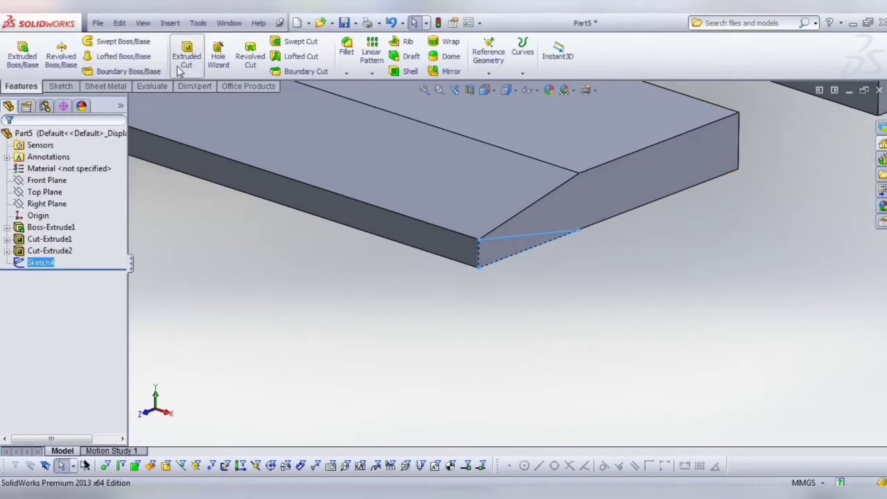
{"action": "left_click", "coordinate": [186, 55]}
{"action": "left_click", "coordinate": [70, 214]}
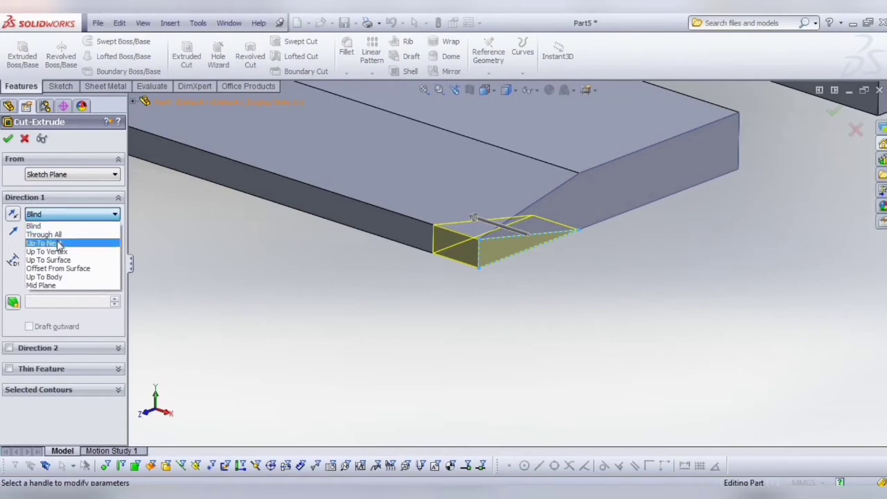
{"action": "left_click", "coordinate": [52, 237]}
{"action": "key", "text": "Return"}
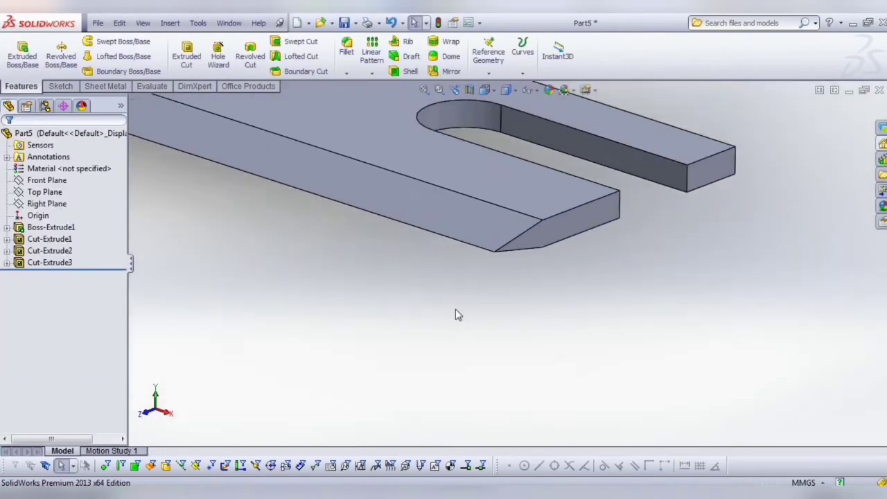
Return to isometric view, zoom around the cut part, and select the large top face.
{"action": "key", "text": "ctrl+7"}
{"action": "scroll", "coordinate": [437, 168], "scroll_direction": "down", "scroll_amount": 5}
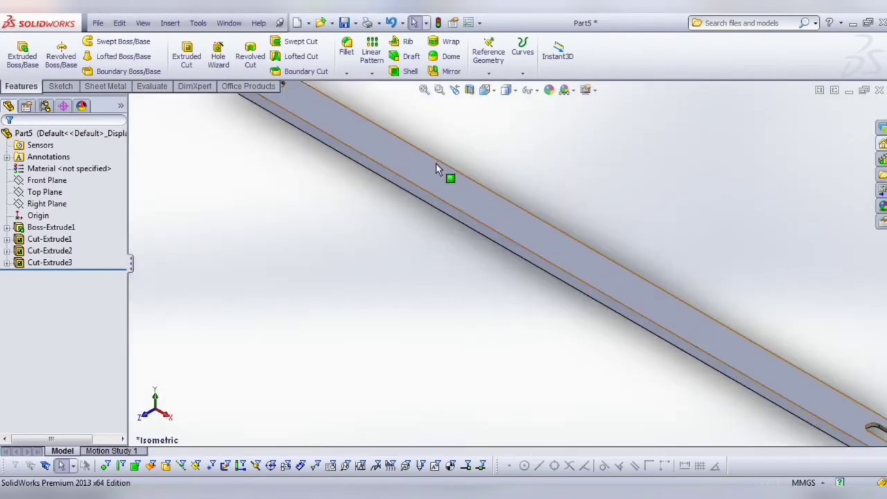
{"action": "scroll", "coordinate": [502, 234], "scroll_direction": "down", "scroll_amount": 3}
{"action": "scroll", "coordinate": [558, 239], "scroll_direction": "up", "scroll_amount": 2}
{"action": "scroll", "coordinate": [612, 347], "scroll_direction": "up", "scroll_amount": 4}
{"action": "scroll", "coordinate": [619, 348], "scroll_direction": "down", "scroll_amount": 3}
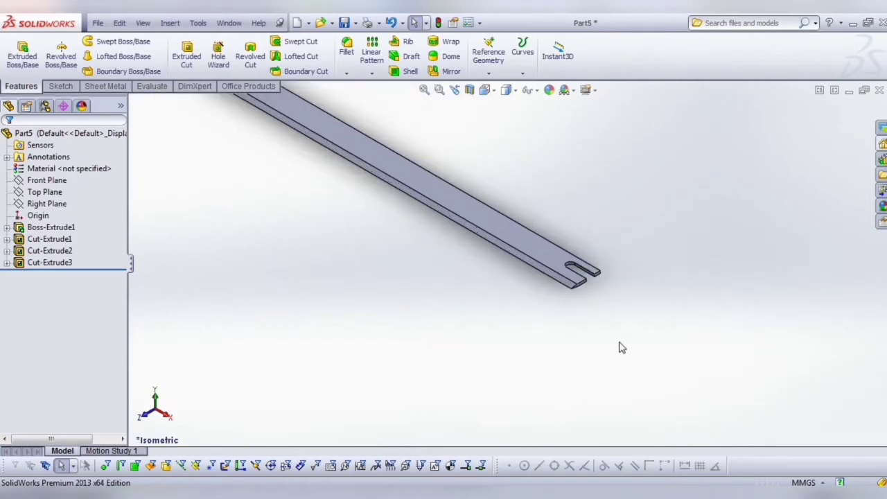
{"action": "scroll", "coordinate": [577, 272], "scroll_direction": "down", "scroll_amount": 2}
{"action": "scroll", "coordinate": [574, 326], "scroll_direction": "down", "scroll_amount": 2}
{"action": "scroll", "coordinate": [559, 337], "scroll_direction": "down", "scroll_amount": 2}
{"action": "scroll", "coordinate": [558, 337], "scroll_direction": "down", "scroll_amount": 2}
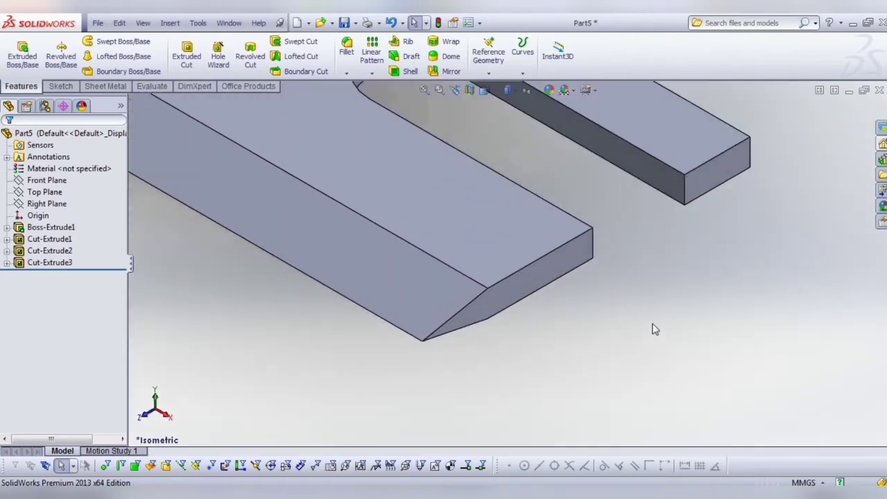
{"action": "scroll", "coordinate": [577, 325], "scroll_direction": "up", "scroll_amount": 3}
{"action": "scroll", "coordinate": [505, 283], "scroll_direction": "down", "scroll_amount": 2}
{"action": "scroll", "coordinate": [494, 257], "scroll_direction": "down", "scroll_amount": 3}
{"action": "scroll", "coordinate": [505, 254], "scroll_direction": "down", "scroll_amount": 2}
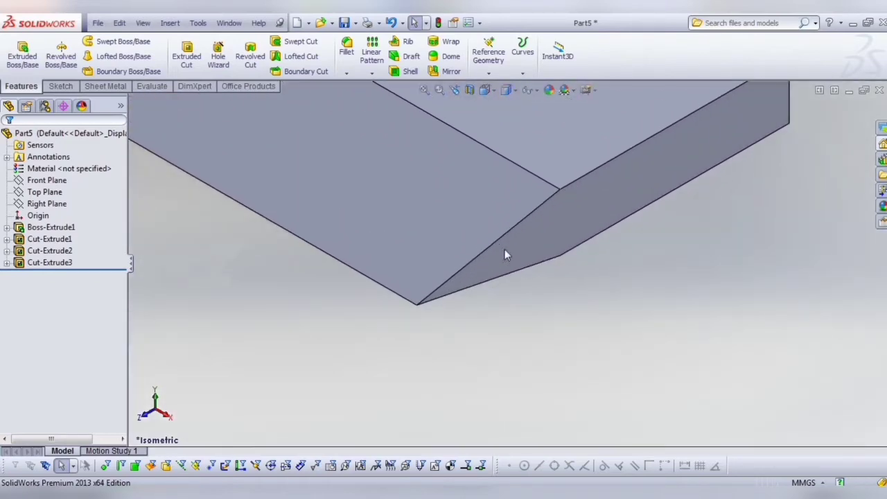
{"action": "left_click", "coordinate": [471, 239]}
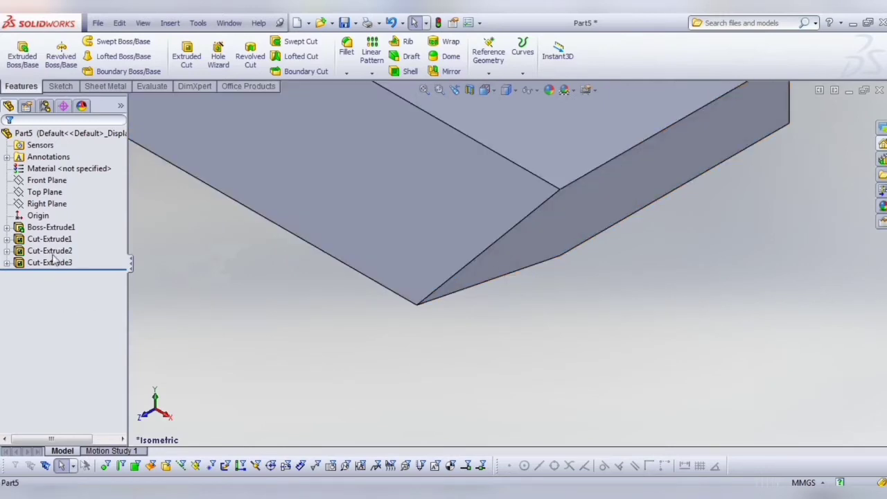
Change the first corner cut's (Cut-Extrude2) sketch dimension from 5 mm to 3 mm.
{"action": "left_click", "coordinate": [50, 250]}
{"action": "right_click", "coordinate": [55, 255]}
{"action": "left_click", "coordinate": [81, 214]}
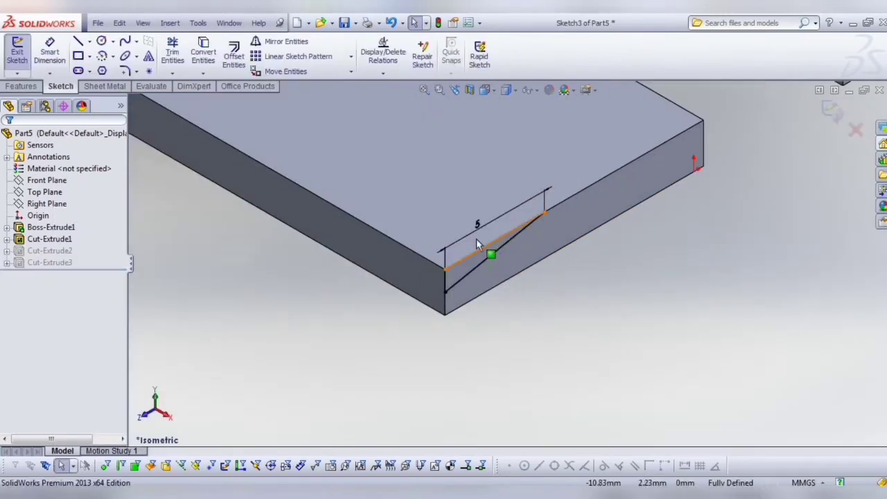
{"action": "double_click", "coordinate": [480, 225]}
{"action": "type", "text": "3"}
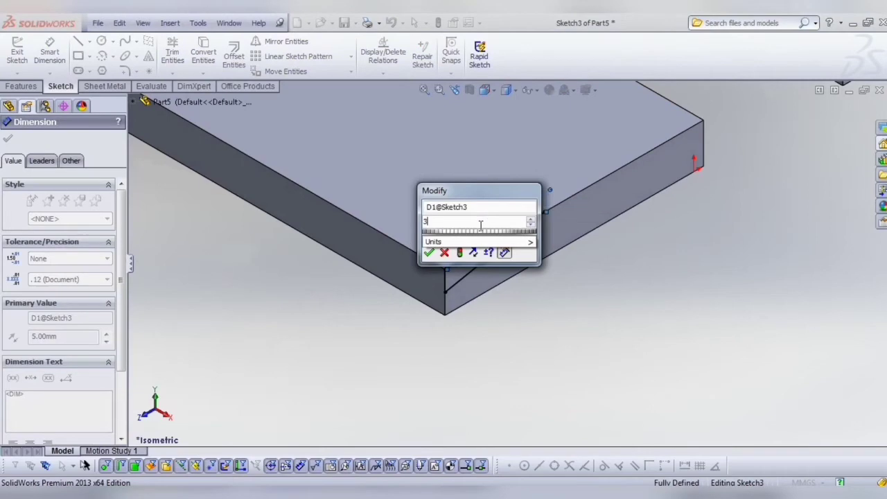
{"action": "key", "text": "Return"}
{"action": "left_click", "coordinate": [840, 94]}
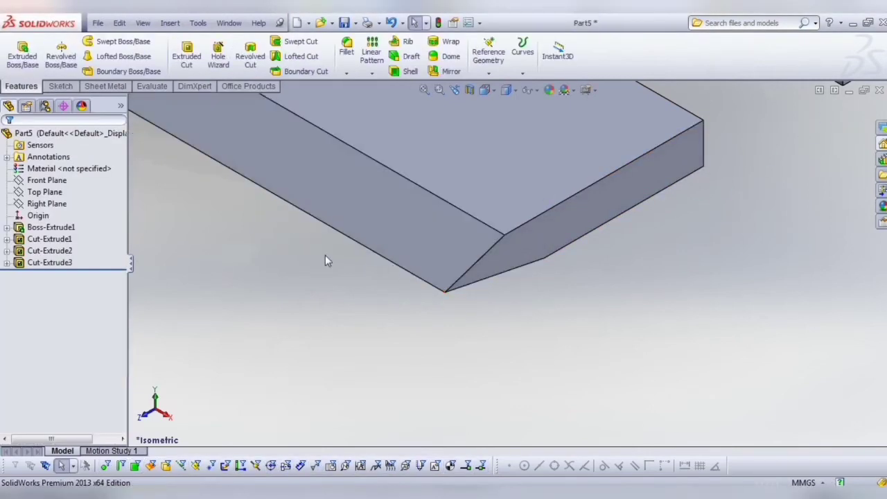
Change Cut-Extrude3's sketch dimension from 5 mm to 3 mm, then view the bar from the side.
{"action": "left_click", "coordinate": [52, 262]}
{"action": "right_click", "coordinate": [51, 264]}
{"action": "left_click", "coordinate": [75, 233]}
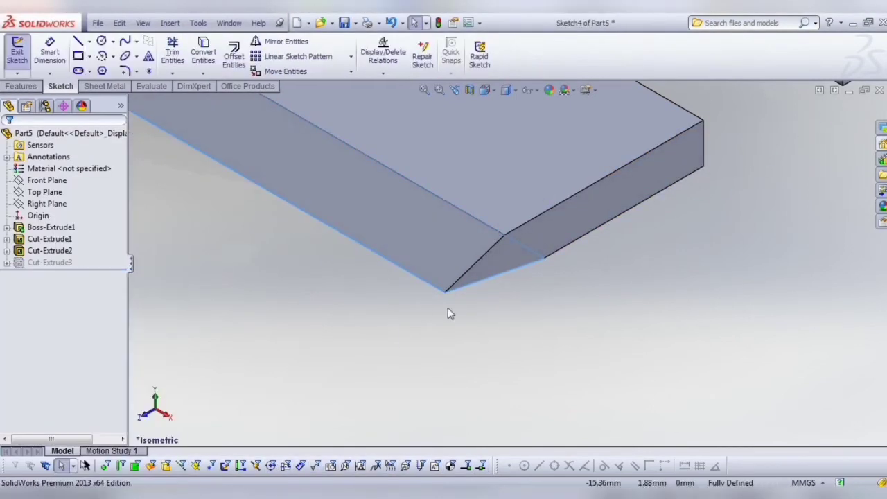
{"action": "double_click", "coordinate": [489, 314]}
{"action": "type", "text": "3"}
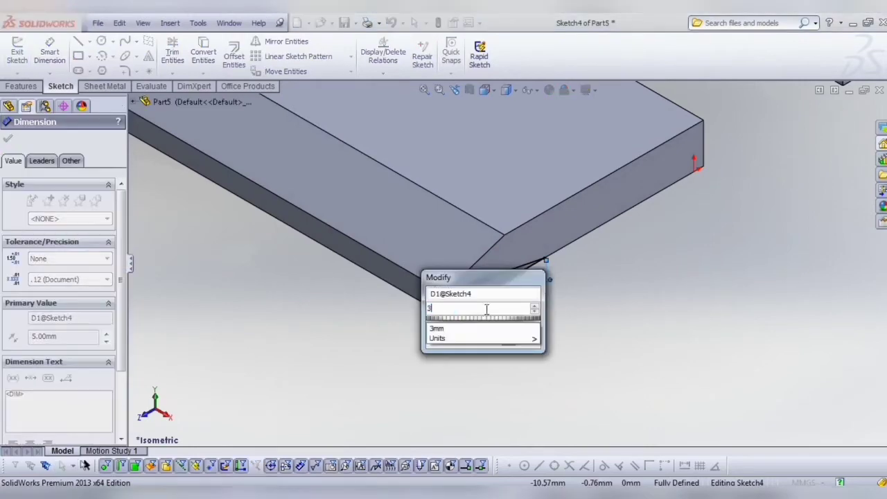
{"action": "key", "text": "Return"}
{"action": "key", "text": "Escape"}
{"action": "left_click", "coordinate": [830, 111]}
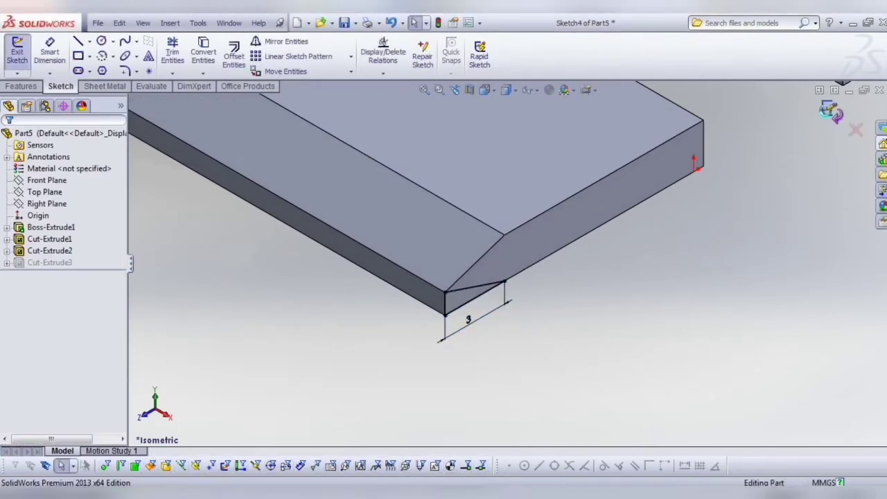
{"action": "scroll", "coordinate": [520, 311], "scroll_direction": "up", "scroll_amount": 3}
{"action": "scroll", "coordinate": [456, 266], "scroll_direction": "up", "scroll_amount": 3}
{"action": "mouse_move", "coordinate": [456, 267]}
{"action": "middle_mouse_down"}
{"action": "mouse_move", "coordinate": [394, 229]}
{"action": "mouse_move", "coordinate": [416, 137]}
{"action": "mouse_move", "coordinate": [381, 201]}
{"action": "middle_mouse_up"}
{"action": "scroll", "coordinate": [322, 284], "scroll_direction": "down", "scroll_amount": 3}
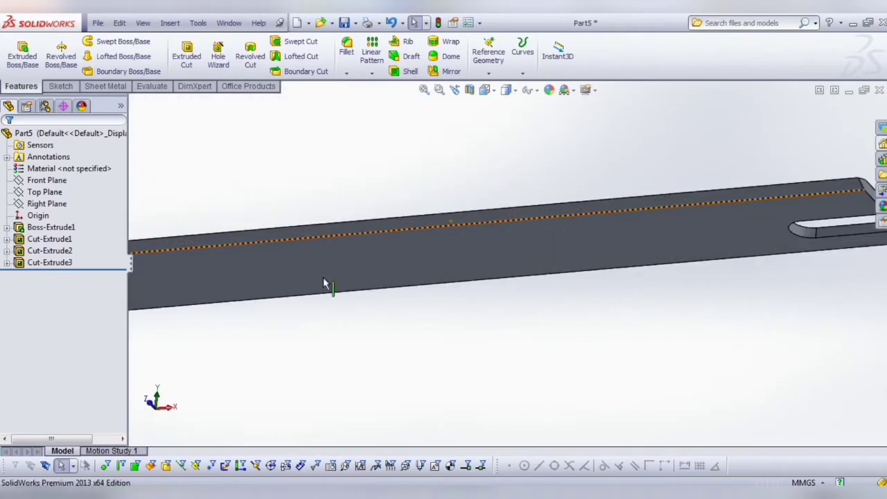
Start a new sketch on the bar's long side face, viewed from the Top.
{"action": "right_click", "coordinate": [286, 265]}
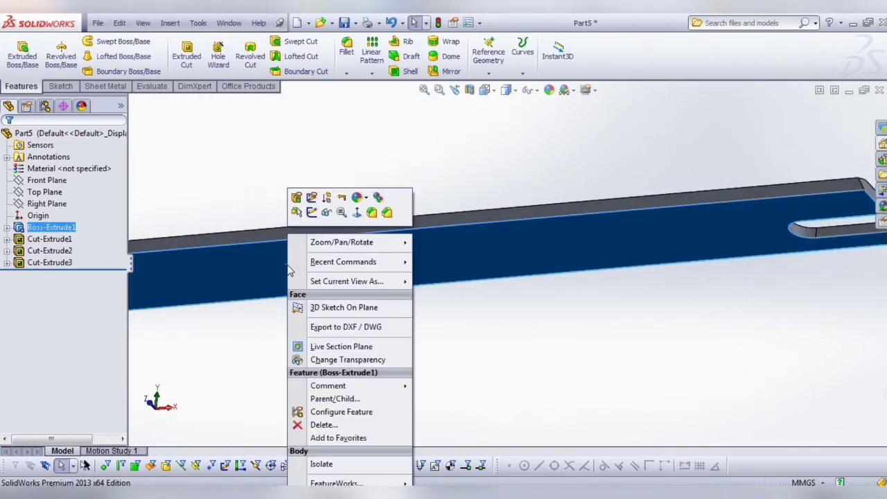
{"action": "left_click", "coordinate": [311, 214]}
{"action": "left_click", "coordinate": [487, 90]}
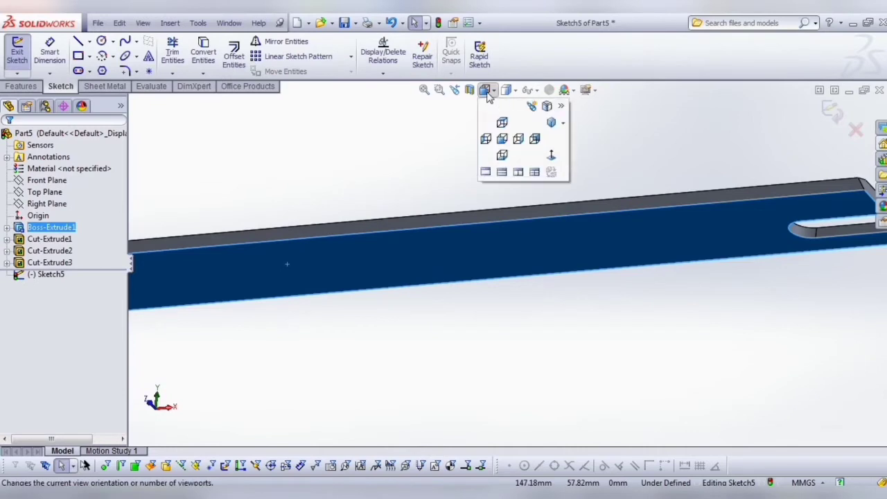
{"action": "left_click", "coordinate": [501, 124]}
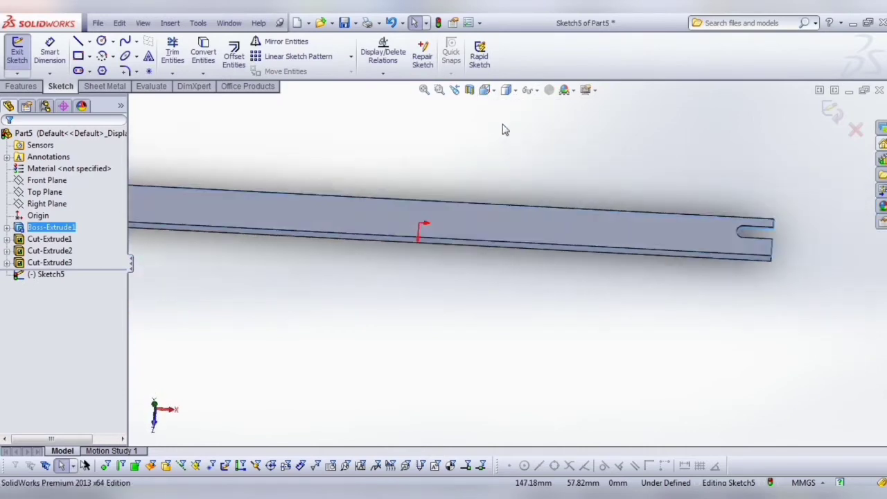
{"action": "scroll", "coordinate": [536, 277], "scroll_direction": "down", "scroll_amount": 5}
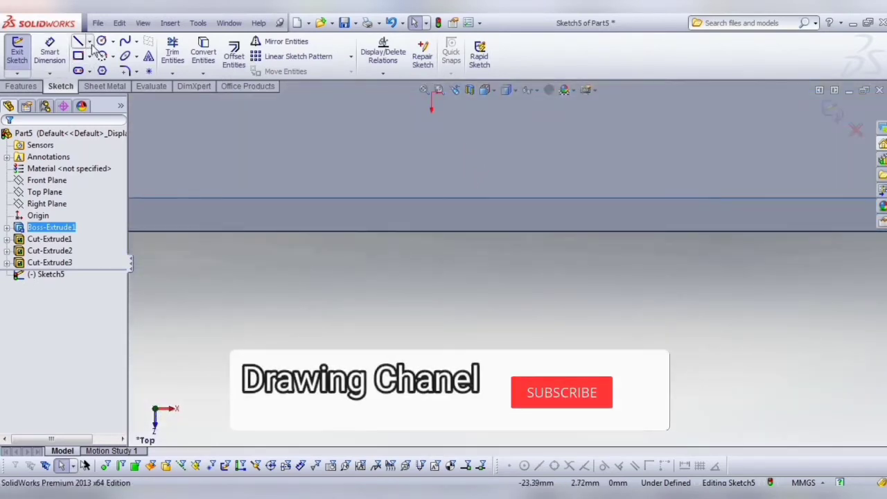
Draw a vertical centreline and a triangular tooth on the bar's edge.
{"action": "left_click", "coordinate": [89, 42]}
{"action": "left_click", "coordinate": [111, 70]}
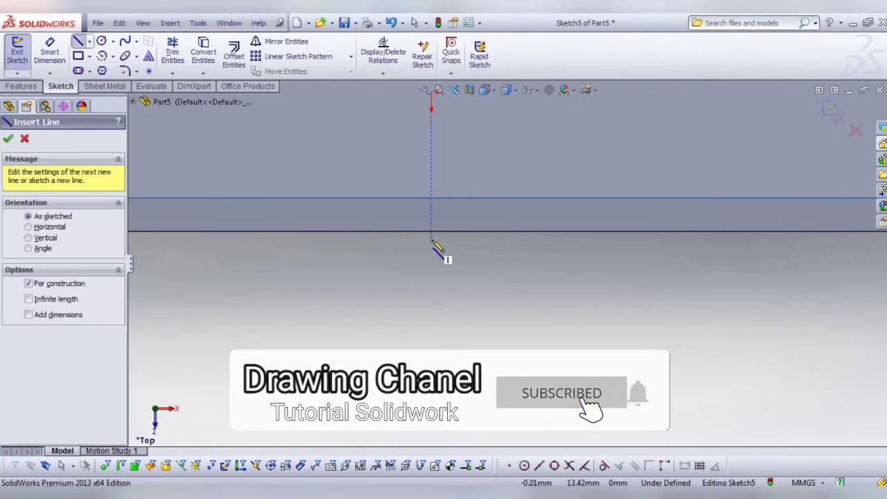
{"action": "left_click", "coordinate": [431, 232]}
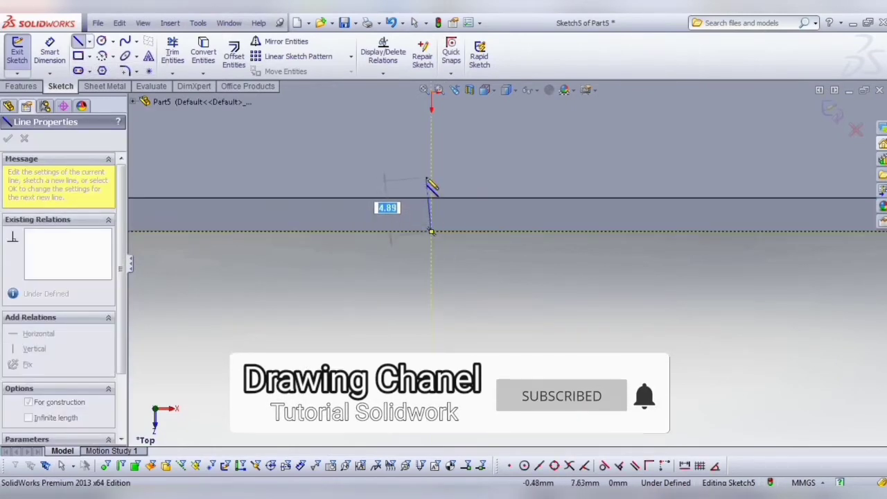
{"action": "left_click", "coordinate": [431, 175]}
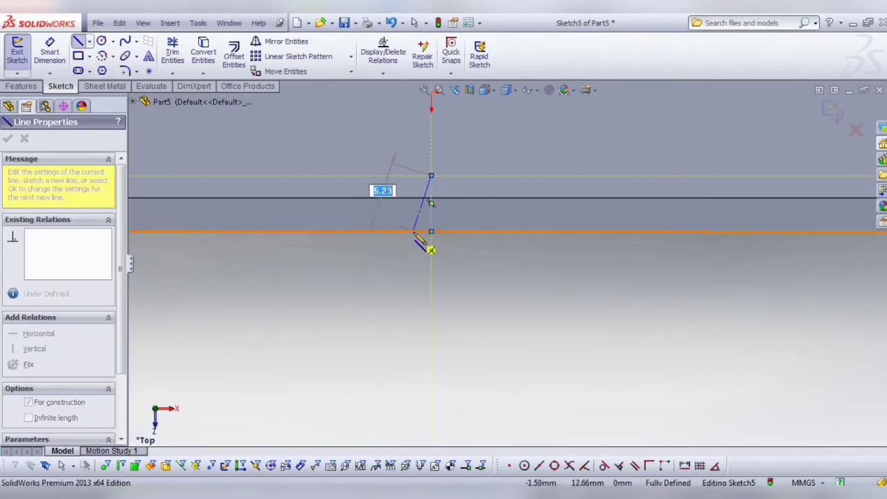
{"action": "left_click", "coordinate": [415, 232]}
{"action": "left_click", "coordinate": [451, 232]}
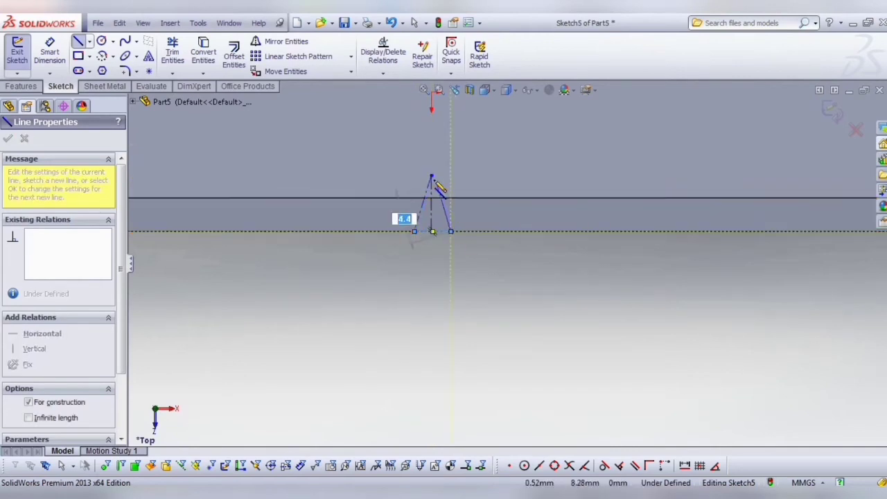
{"action": "left_click", "coordinate": [432, 177]}
{"action": "key", "text": "Escape"}
Make the tooth's base and two sides solid lines by clearing For construction.
{"action": "scroll", "coordinate": [443, 235], "scroll_direction": "down", "scroll_amount": 2}
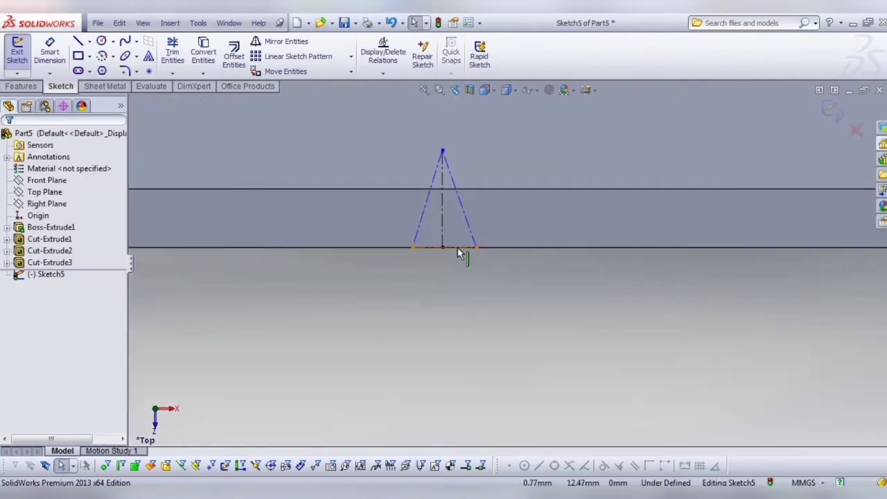
{"action": "left_click", "coordinate": [457, 248]}
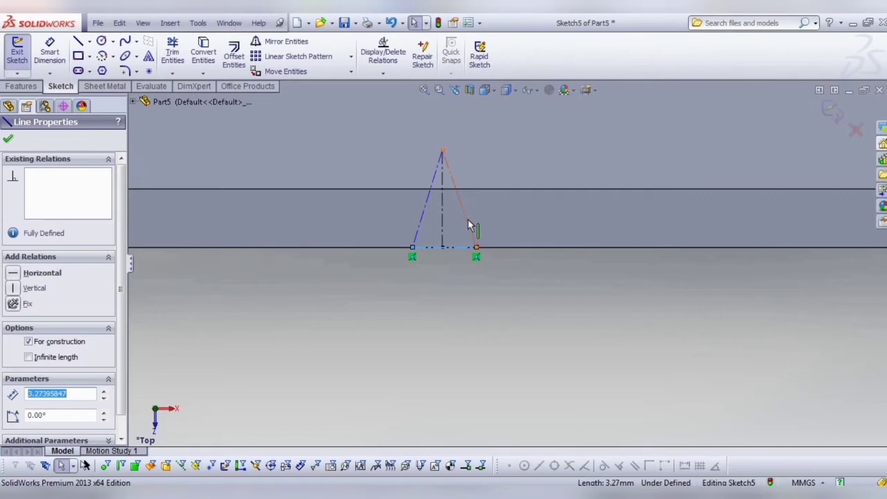
{"action": "left_click", "coordinate": [468, 223], "text": "ctrl"}
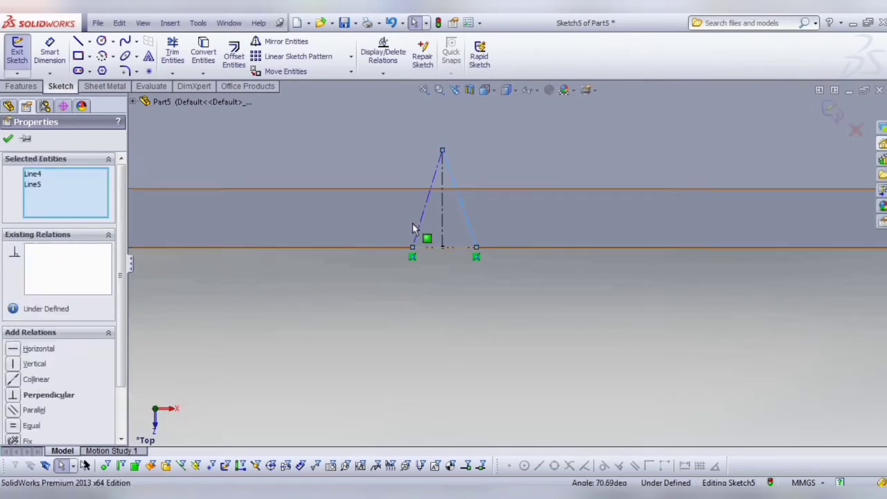
{"action": "left_click", "coordinate": [418, 224], "text": "ctrl"}
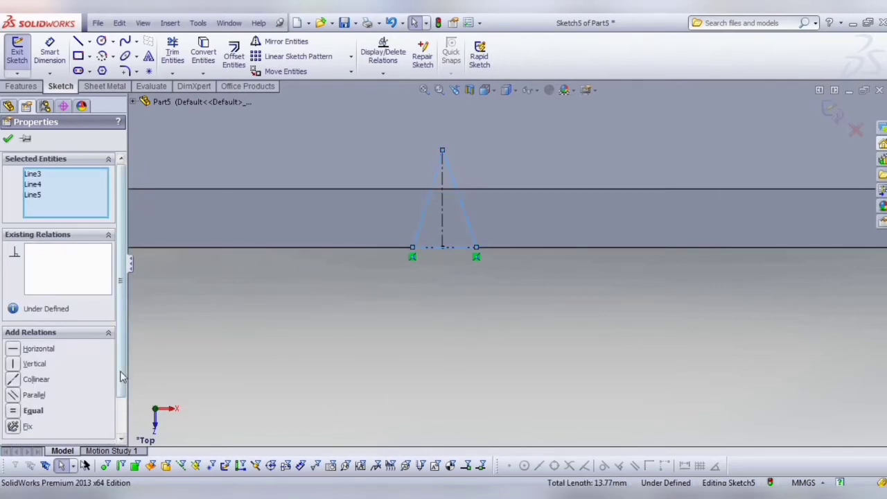
{"action": "left_click_drag", "start_coordinate": [122, 376], "coordinate": [122, 410]}
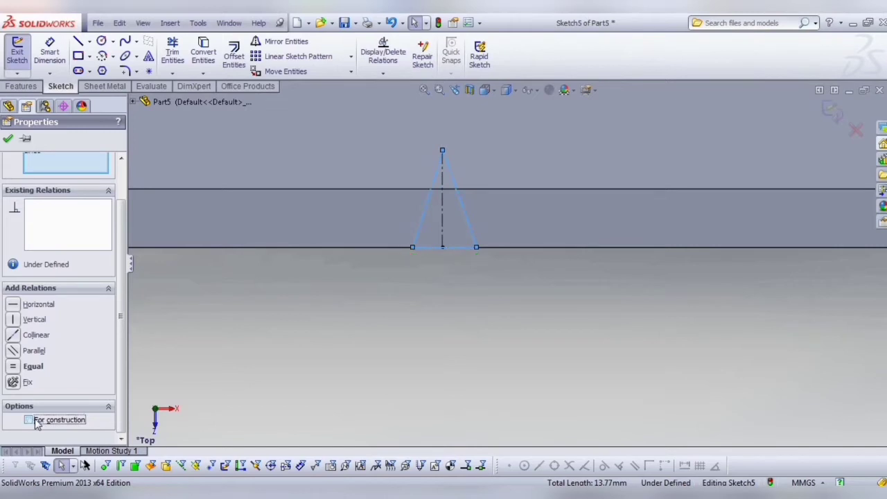
{"action": "left_click", "coordinate": [9, 142]}
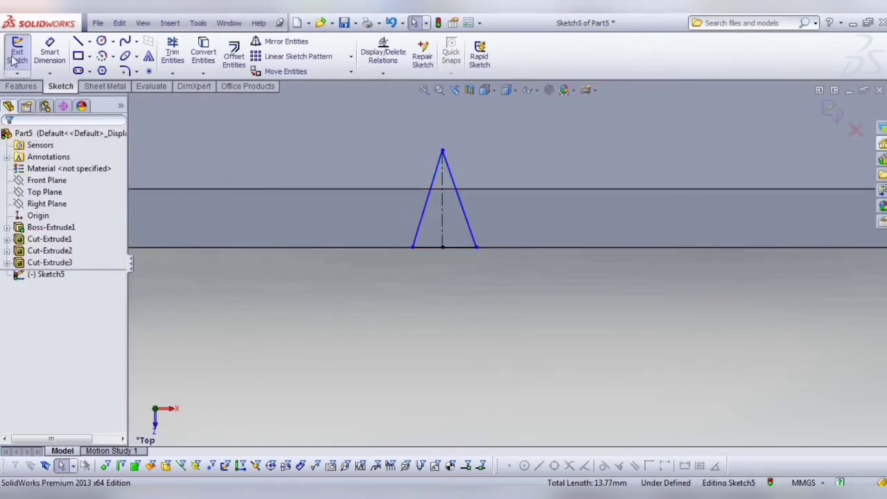
Dimension the tooth at 3 mm high and 2 mm wide at the base.
{"action": "left_click", "coordinate": [49, 52]}
{"action": "scroll", "coordinate": [467, 220], "scroll_direction": "down", "scroll_amount": 2}
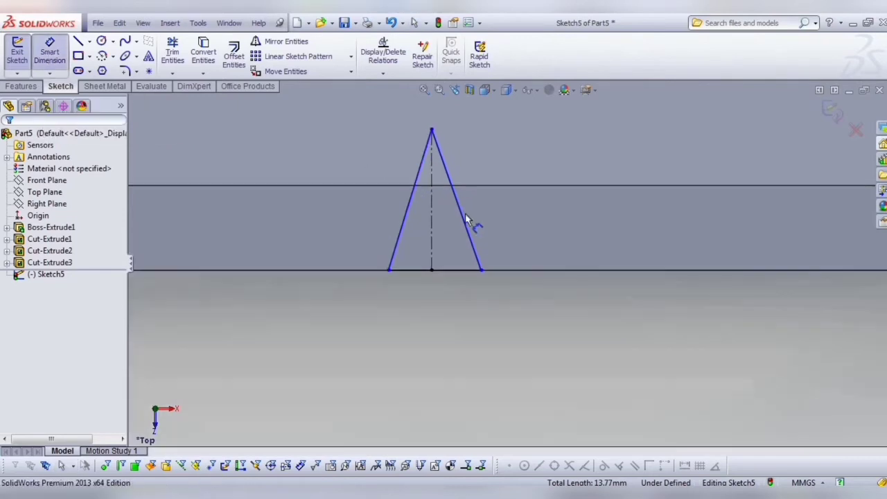
{"action": "scroll", "coordinate": [466, 219], "scroll_direction": "down", "scroll_amount": 2}
{"action": "left_click", "coordinate": [423, 232]}
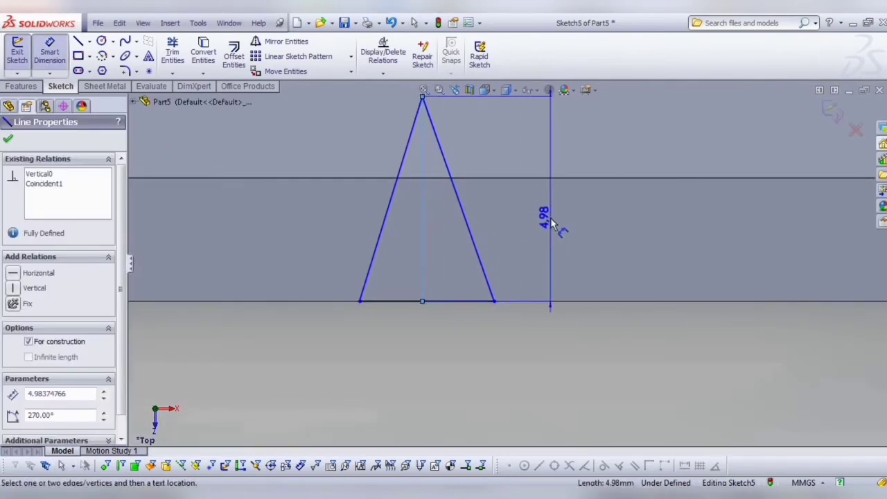
{"action": "left_click", "coordinate": [550, 217]}
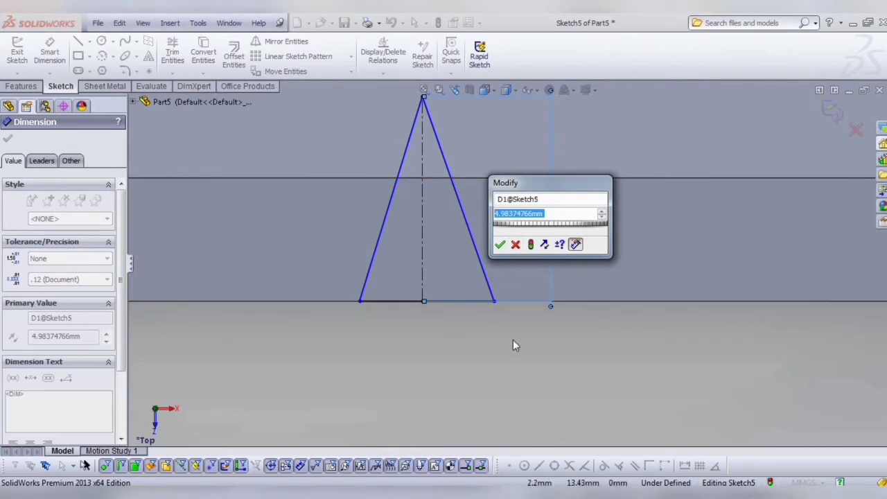
{"action": "type", "text": "3"}
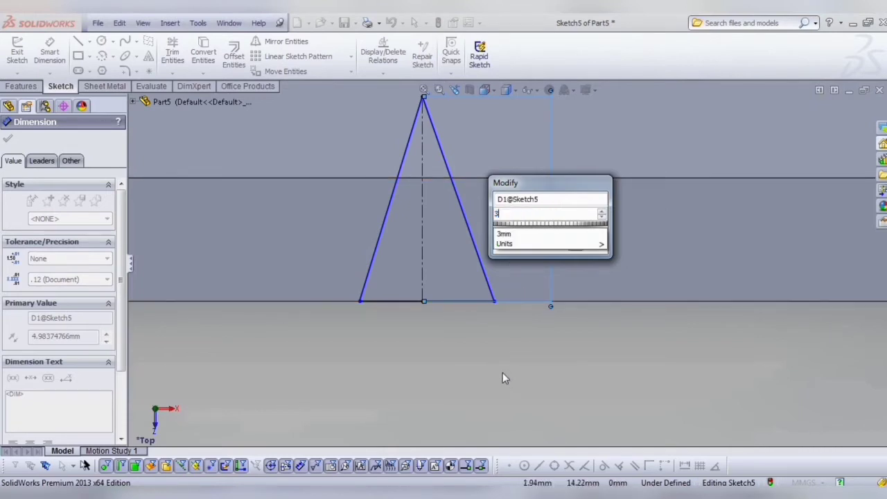
{"action": "key", "text": "Return"}
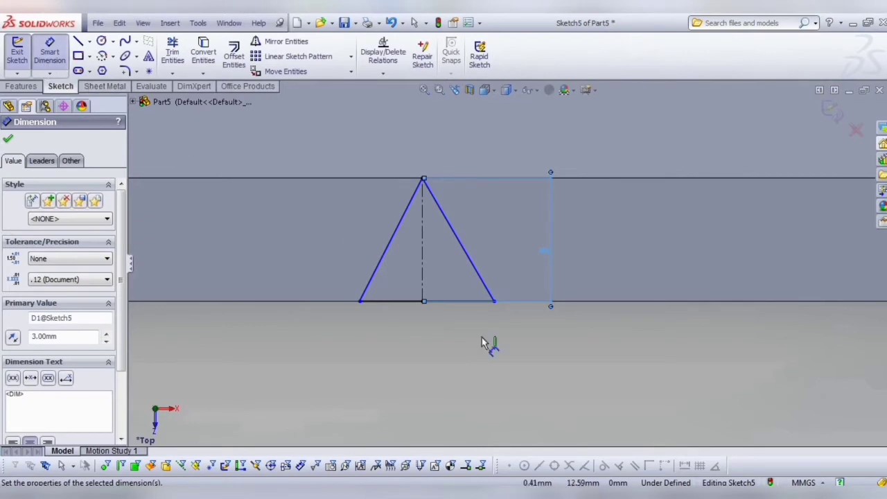
{"action": "left_click", "coordinate": [408, 308]}
{"action": "left_click", "coordinate": [414, 363]}
{"action": "type", "text": "2"}
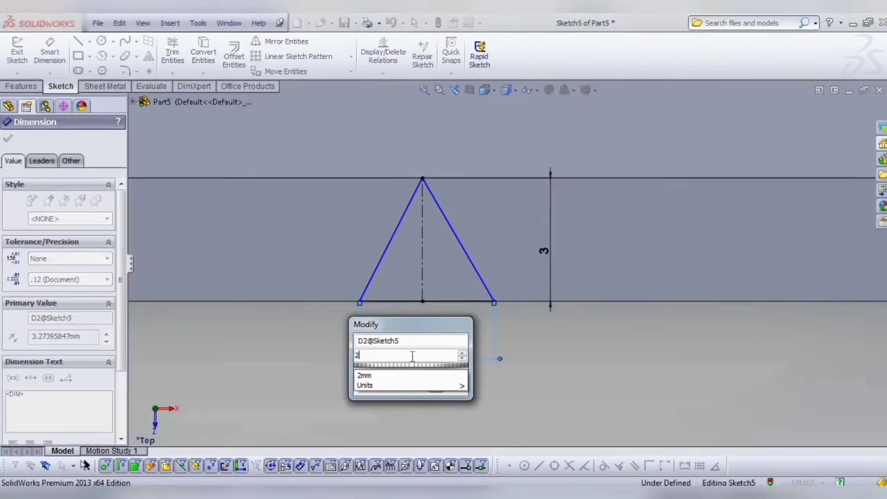
{"action": "key", "text": "Return"}
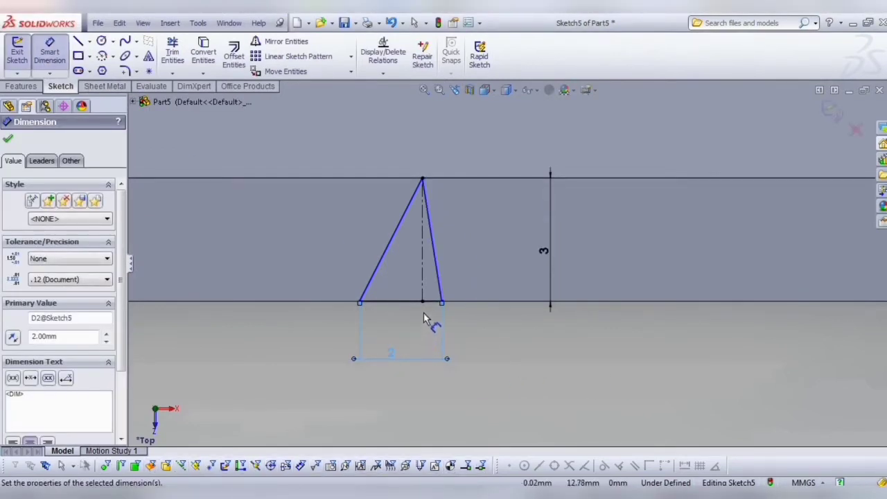
{"action": "key", "text": "Escape"}
Add a Midpoint relation centring the centreline's lower point on the base line.
{"action": "left_click", "coordinate": [409, 302]}
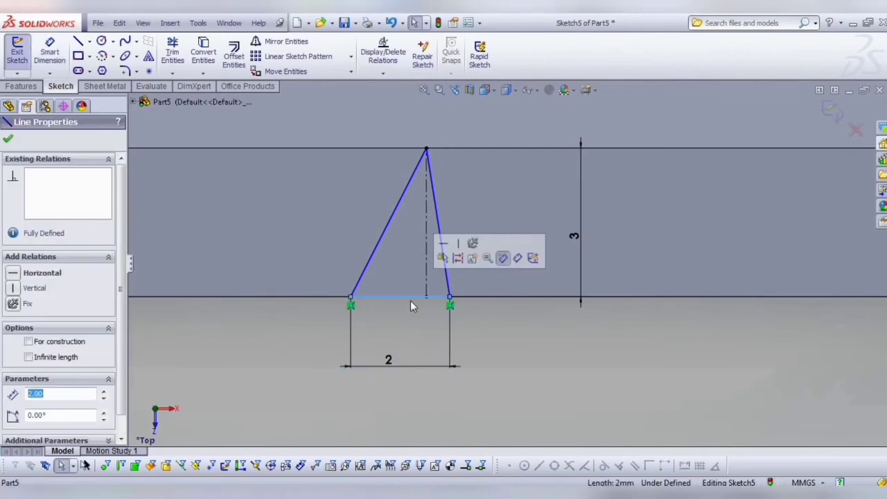
{"action": "left_click", "coordinate": [425, 298], "text": "ctrl"}
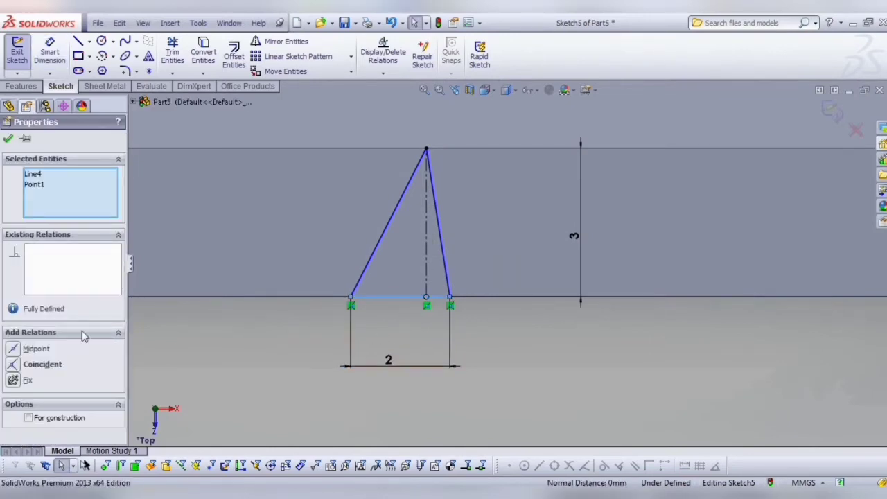
{"action": "left_click", "coordinate": [14, 350]}
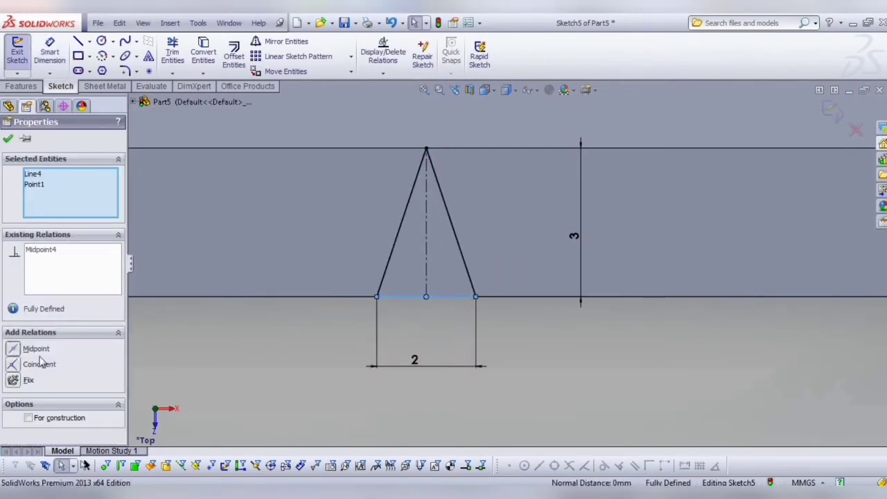
{"action": "left_click", "coordinate": [10, 139]}
{"action": "scroll", "coordinate": [561, 311], "scroll_direction": "up", "scroll_amount": 2}
{"action": "scroll", "coordinate": [558, 305], "scroll_direction": "up", "scroll_amount": 2}
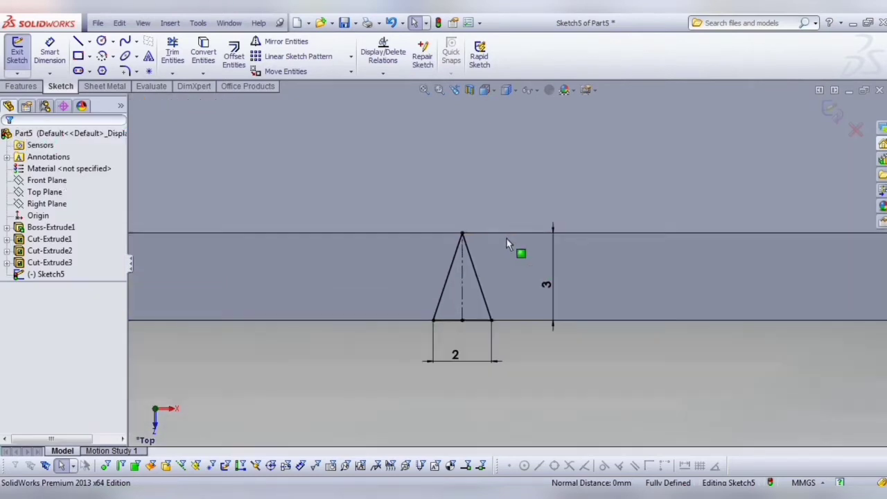
{"action": "scroll", "coordinate": [508, 245], "scroll_direction": "down", "scroll_amount": 2}
{"action": "scroll", "coordinate": [512, 264], "scroll_direction": "up", "scroll_amount": 3}
Draw a centreline up past the apex and lines from its top to both base corners.
{"action": "left_click", "coordinate": [88, 41]}
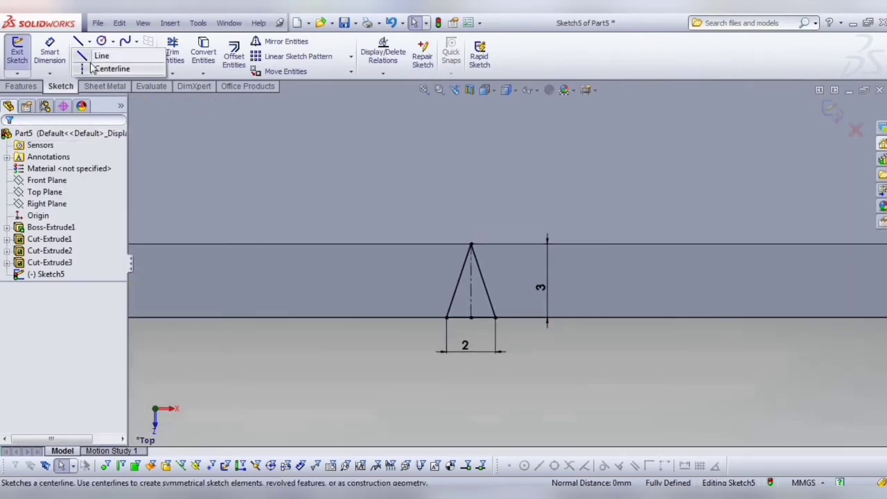
{"action": "left_click", "coordinate": [104, 67]}
{"action": "scroll", "coordinate": [494, 271], "scroll_direction": "up", "scroll_amount": 2}
{"action": "left_click_drag", "start_coordinate": [483, 302], "coordinate": [475, 244]}
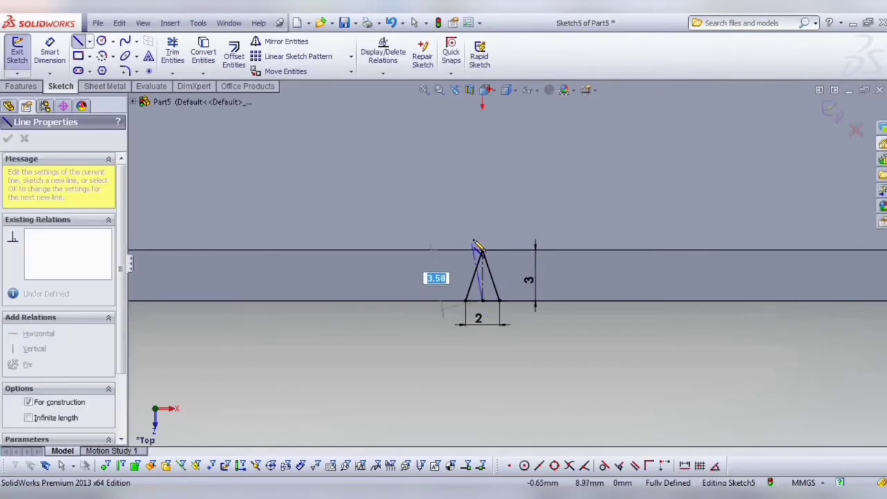
{"action": "left_click_drag", "start_coordinate": [473, 210], "coordinate": [482, 188]}
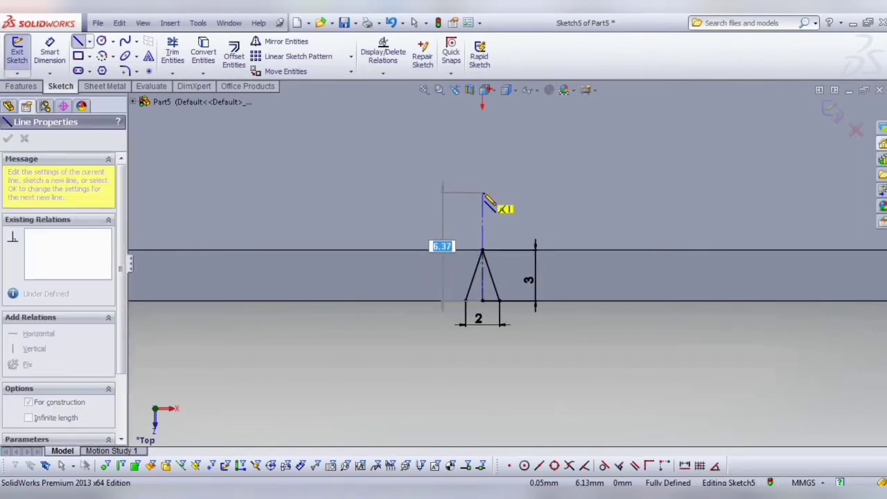
{"action": "left_click", "coordinate": [482, 195]}
{"action": "left_click", "coordinate": [466, 301]}
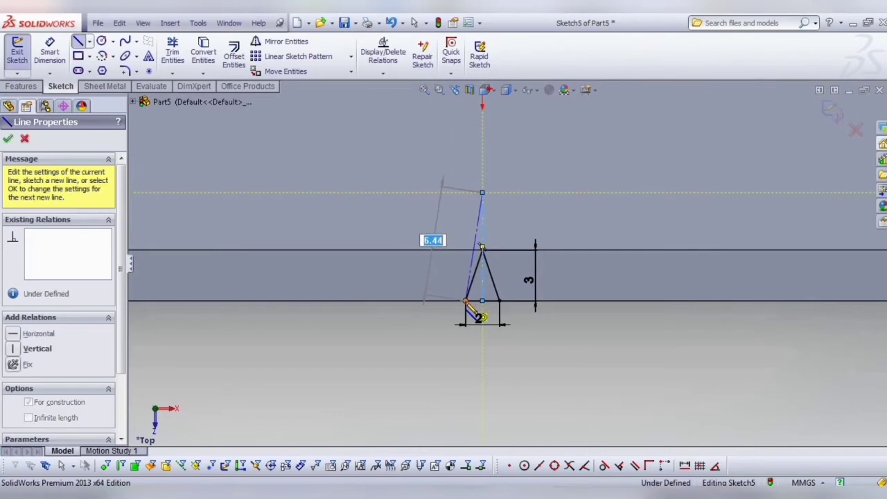
{"action": "left_click", "coordinate": [500, 302]}
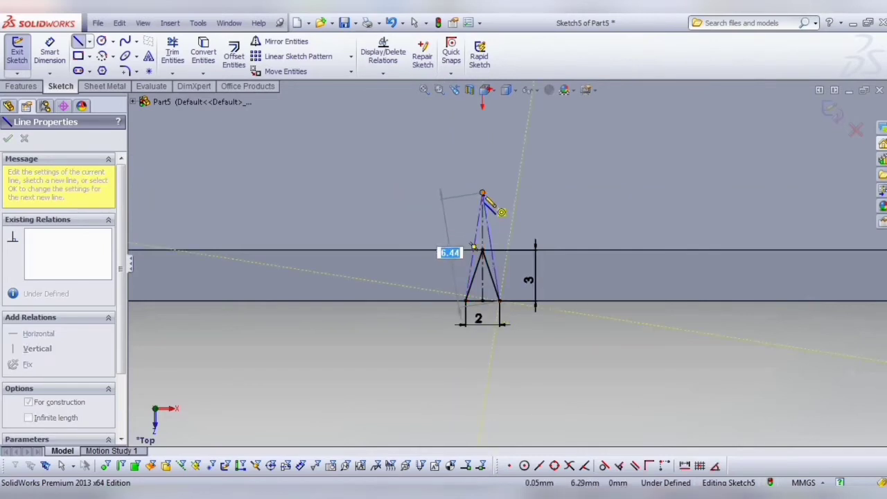
{"action": "left_click", "coordinate": [483, 195]}
{"action": "key", "text": "Escape"}
Turn the two slanted lines and the new centreline into construction geometry.
{"action": "scroll", "coordinate": [487, 305], "scroll_direction": "down", "scroll_amount": 2}
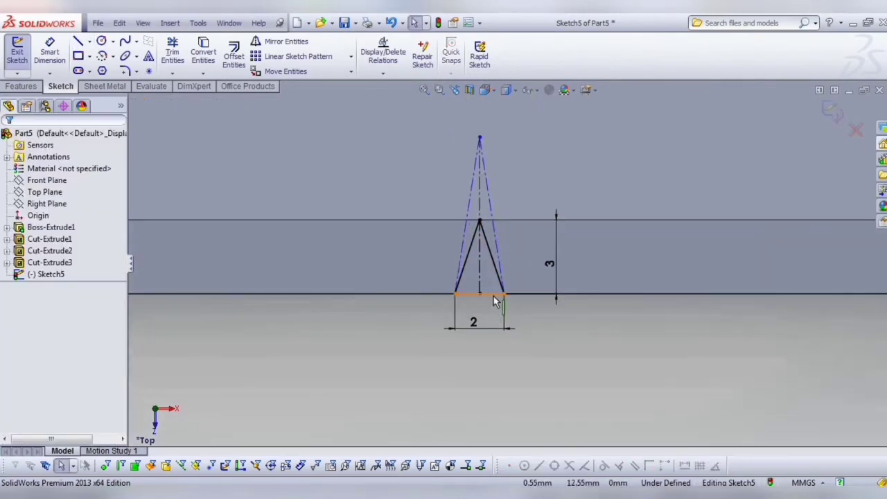
{"action": "left_click", "coordinate": [489, 197]}
{"action": "left_click", "coordinate": [472, 199], "text": "ctrl"}
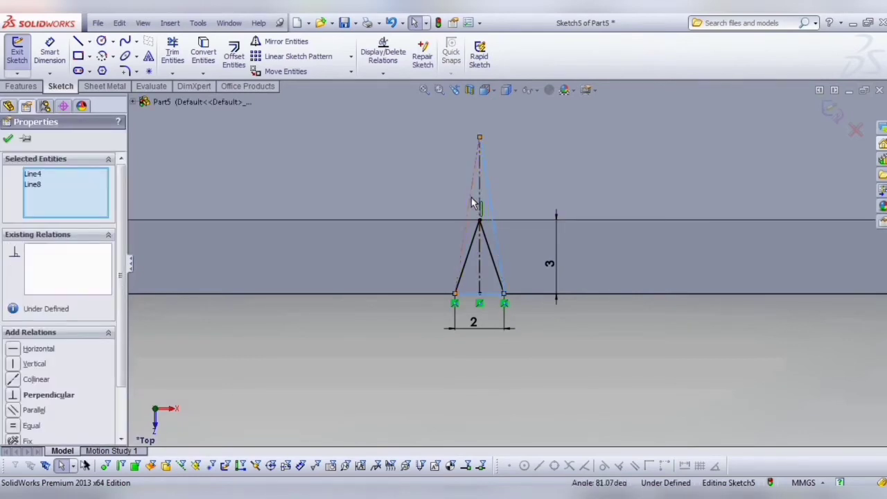
{"action": "left_click", "coordinate": [478, 200], "text": "ctrl"}
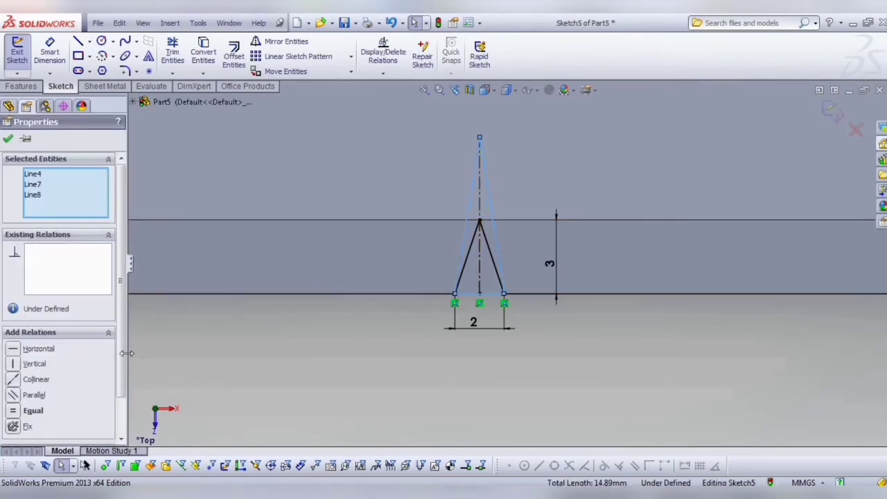
{"action": "scroll", "coordinate": [123, 348], "scroll_direction": "down", "scroll_amount": 2}
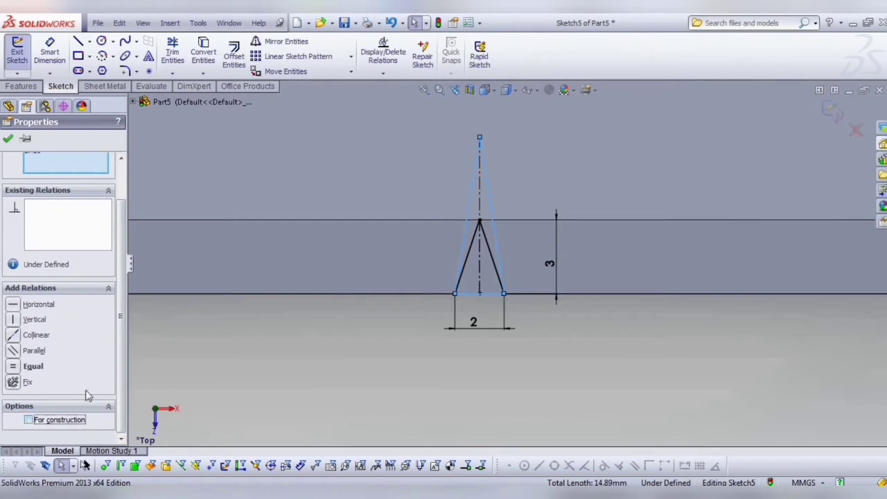
{"action": "left_click", "coordinate": [7, 141]}
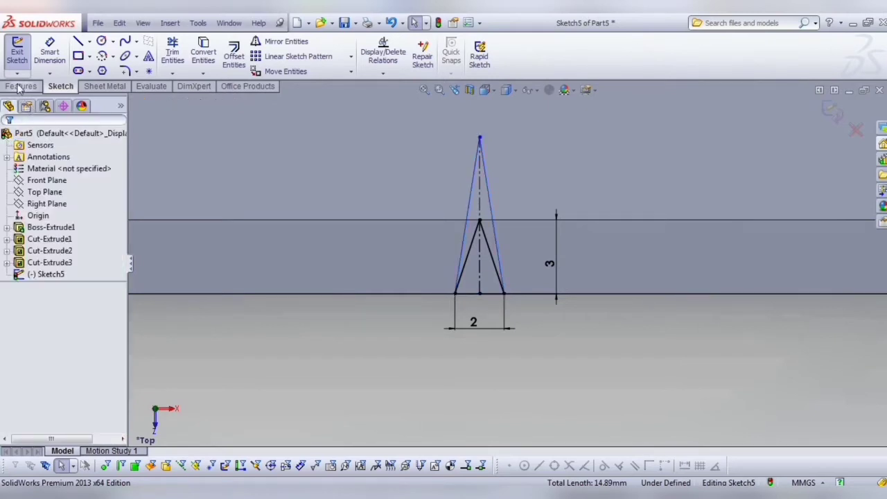
{"action": "left_click", "coordinate": [483, 197]}
Set the centreline height to 7 and change the tooth height from 3 to 5.
{"action": "left_click", "coordinate": [617, 268]}
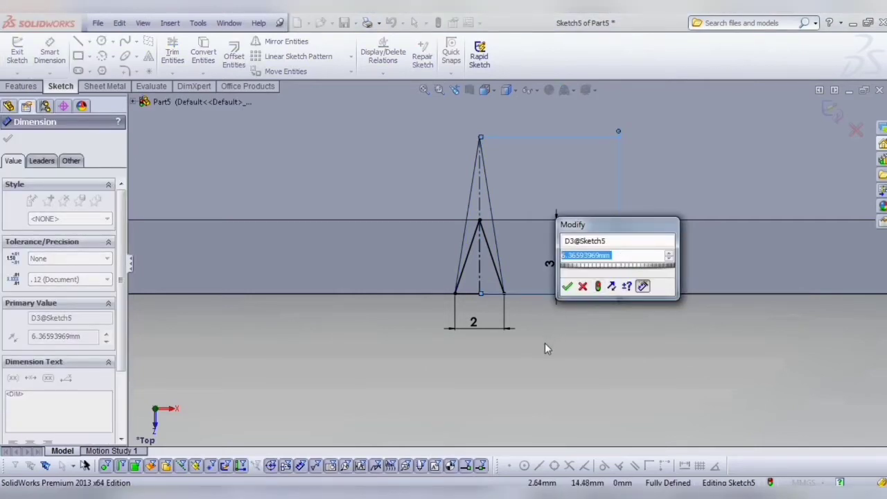
{"action": "type", "text": "7"}
{"action": "key", "text": "Return"}
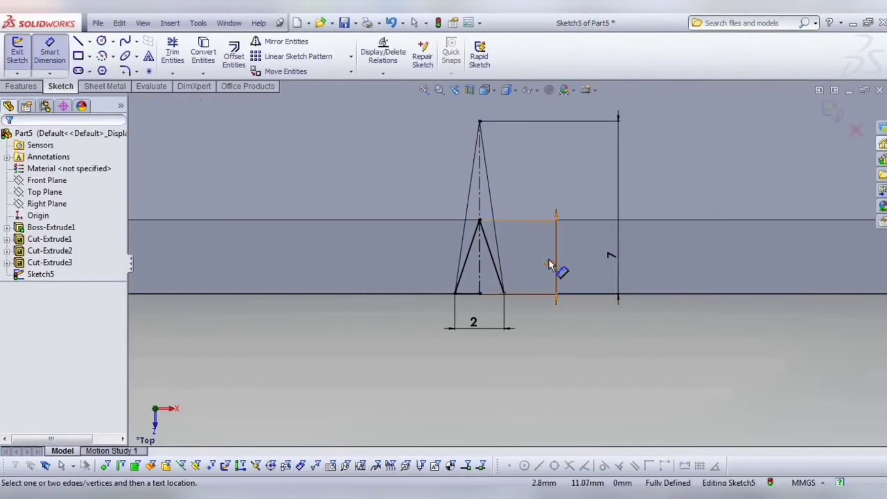
{"action": "left_click", "coordinate": [548, 264]}
{"action": "left_click", "coordinate": [551, 261]}
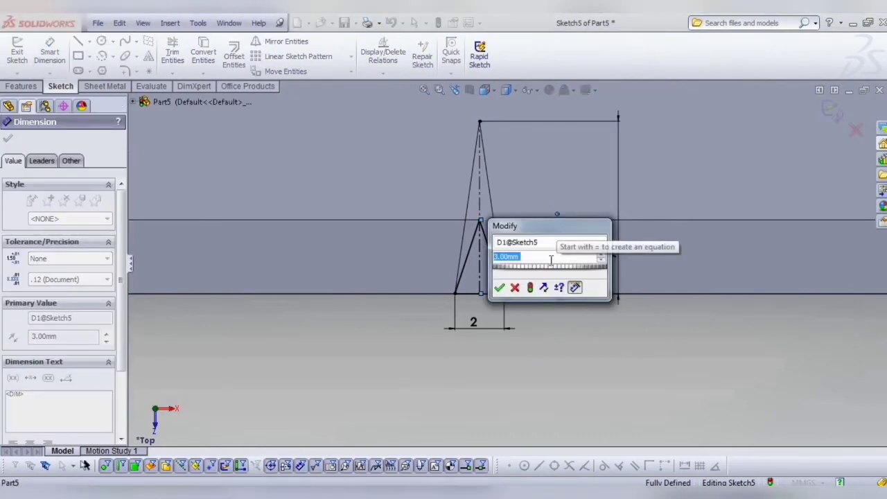
{"action": "type", "text": "5"}
{"action": "key", "text": "Return"}
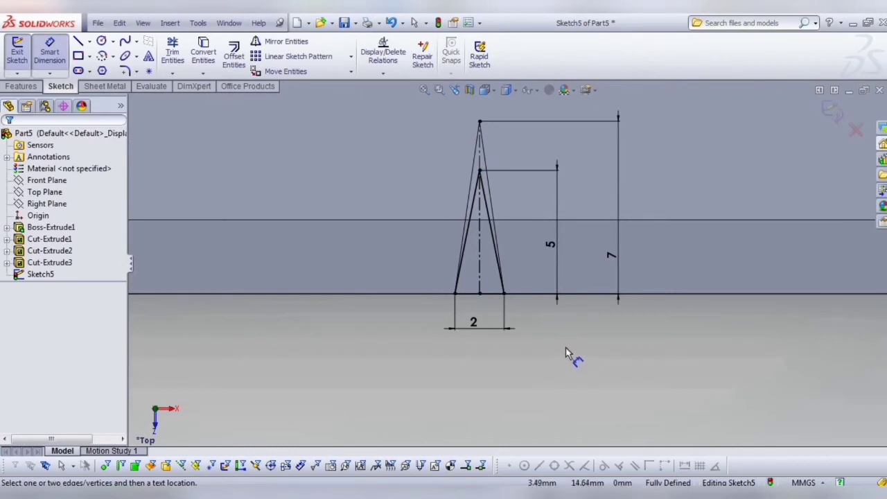
{"action": "key", "text": "Escape"}
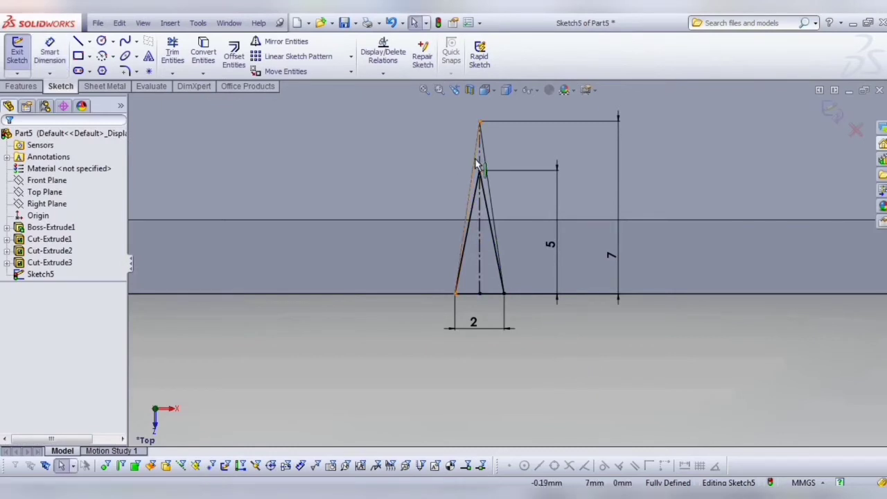
Delete the old outer slanted lines and the old base line.
{"action": "left_click", "coordinate": [481, 164]}
{"action": "key", "text": "Delete"}
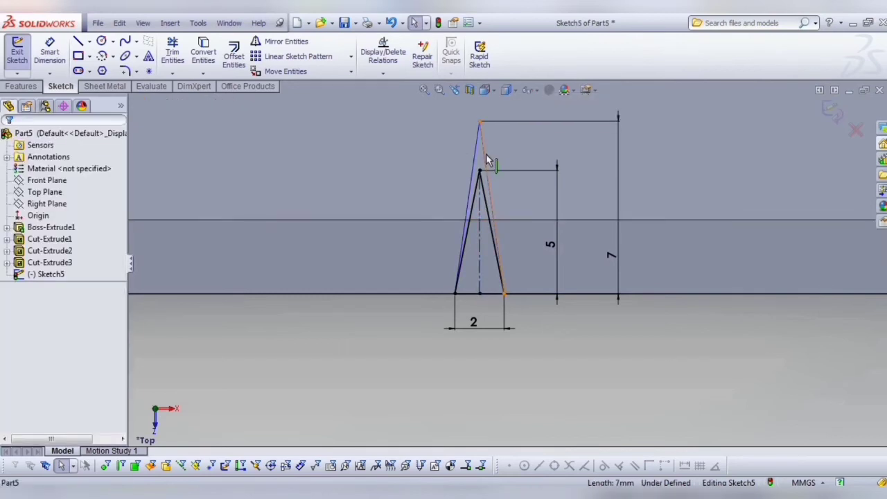
{"action": "left_click", "coordinate": [473, 154]}
{"action": "key", "text": "Delete"}
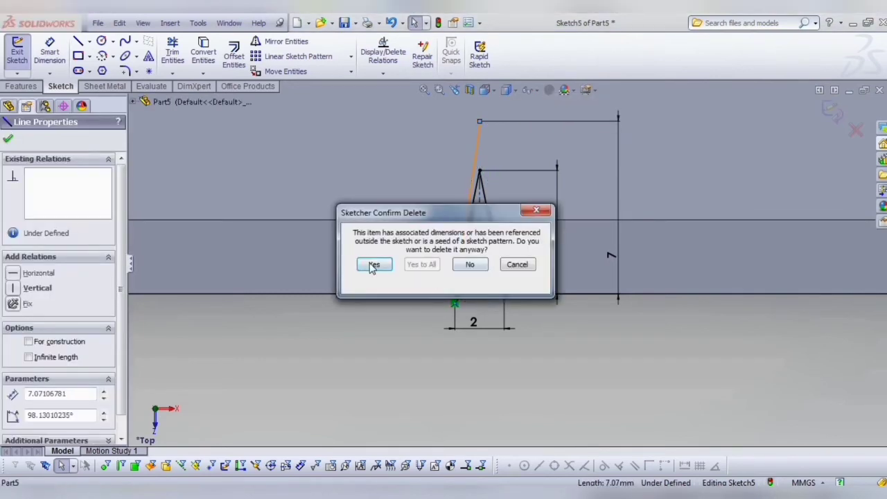
{"action": "left_click", "coordinate": [373, 264]}
{"action": "left_click", "coordinate": [470, 296]}
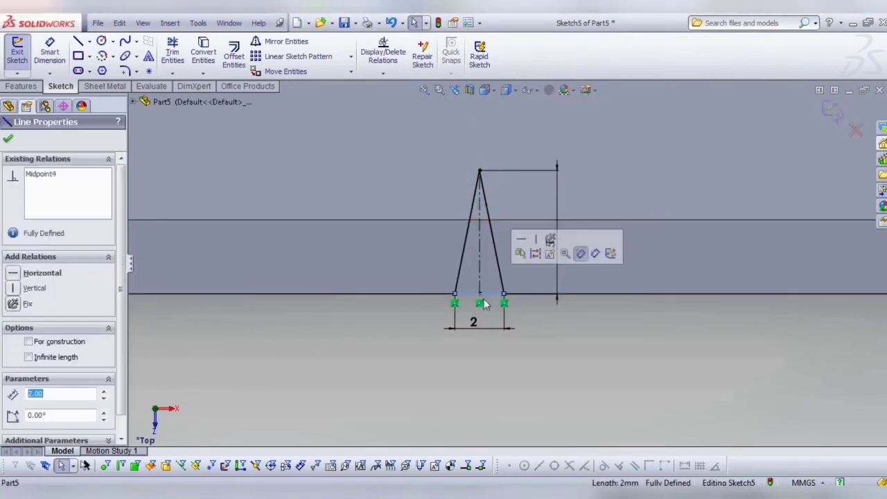
{"action": "key", "text": "Delete"}
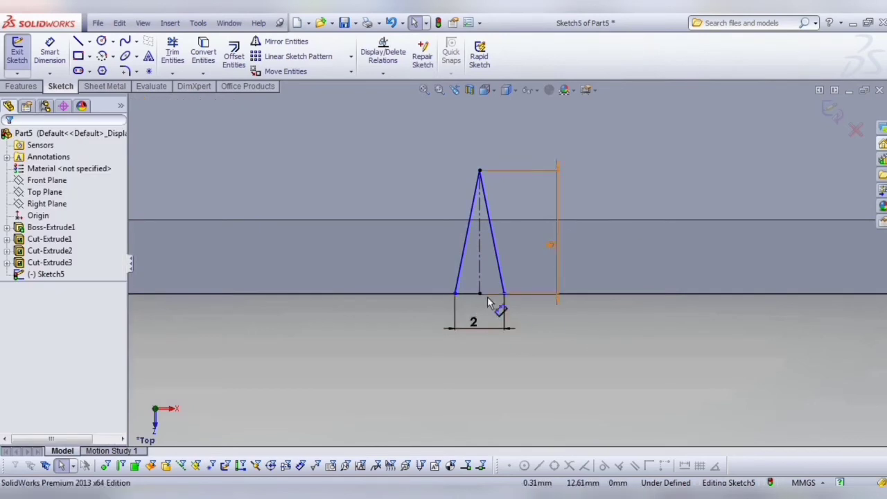
Draw a new base line between the left and right base corners.
{"action": "key", "text": "l"}
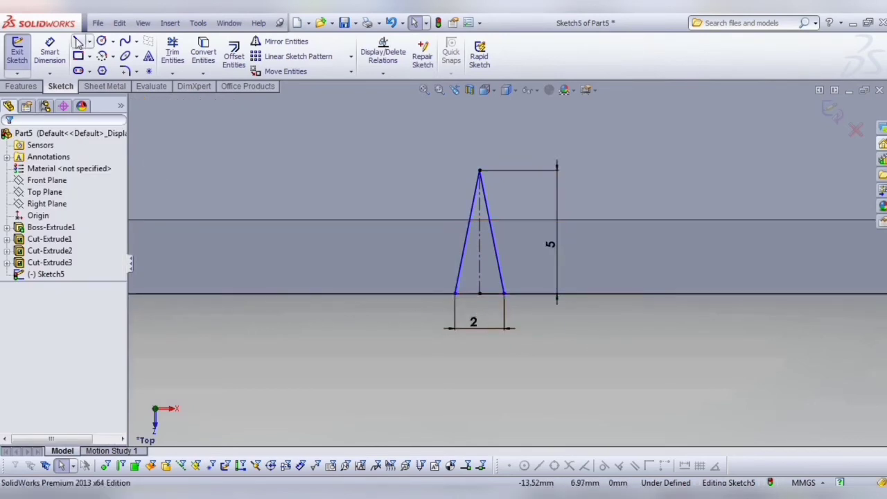
{"action": "left_click", "coordinate": [455, 294]}
{"action": "left_click", "coordinate": [504, 294]}
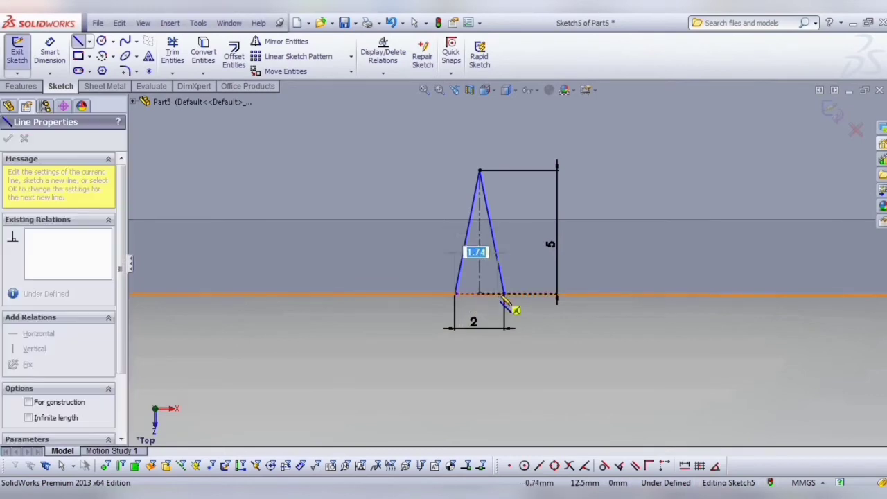
{"action": "key", "text": "Escape"}
{"action": "scroll", "coordinate": [485, 303], "scroll_direction": "down", "scroll_amount": 2}
{"action": "scroll", "coordinate": [483, 302], "scroll_direction": "down", "scroll_amount": 1}
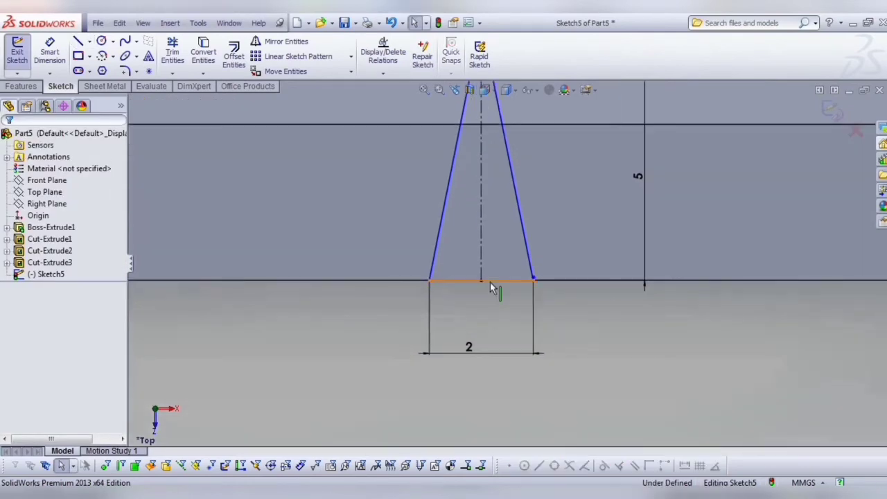
Centre the centreline's lower point on the new base with a Midpoint relation.
{"action": "left_click", "coordinate": [490, 282]}
{"action": "left_click", "coordinate": [482, 283]}
{"action": "left_click", "coordinate": [482, 283], "text": "ctrl"}
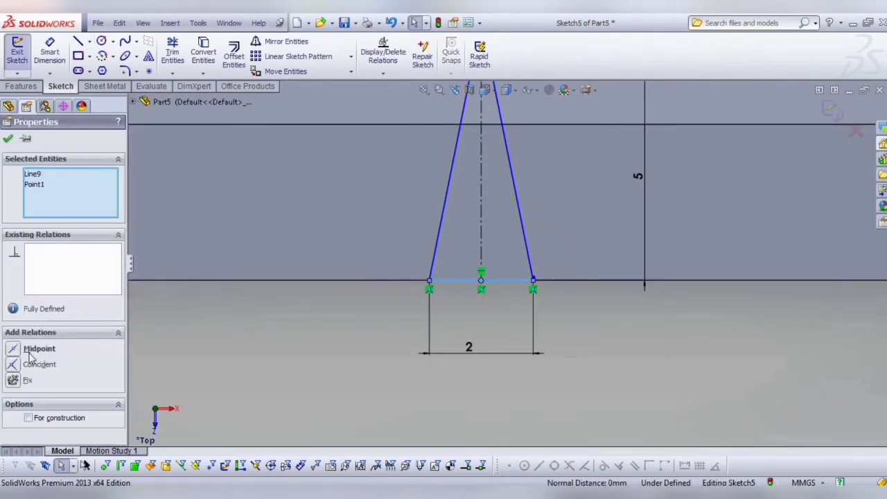
{"action": "left_click", "coordinate": [9, 139]}
{"action": "scroll", "coordinate": [611, 321], "scroll_direction": "up", "scroll_amount": 3}
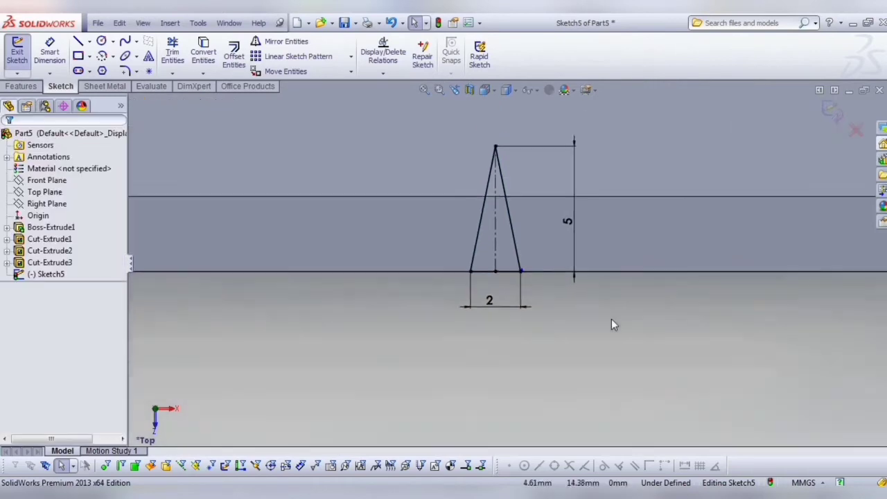
{"action": "scroll", "coordinate": [529, 319], "scroll_direction": "up", "scroll_amount": 2}
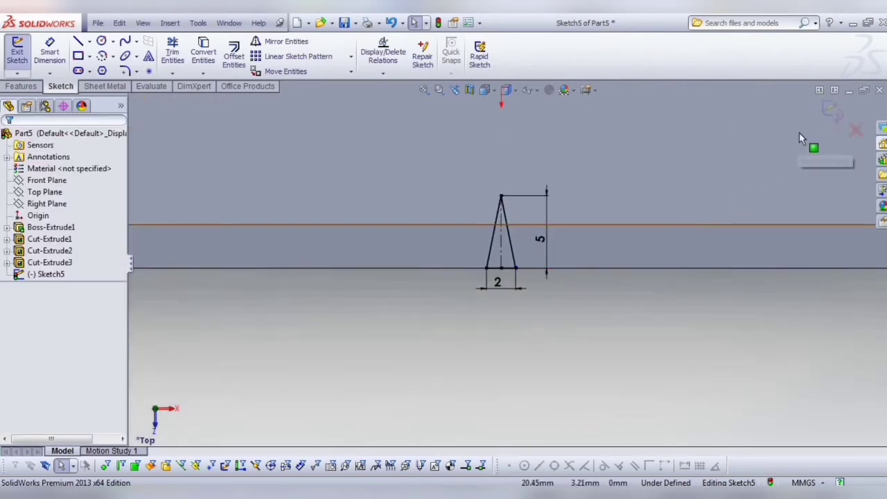
Exit the previous sketch and switch to the Top view looking down on the blade.
{"action": "left_click", "coordinate": [827, 110]}
{"action": "mouse_move", "coordinate": [545, 232]}
{"action": "middle_mouse_down"}
{"action": "mouse_move", "coordinate": [532, 126]}
{"action": "mouse_move", "coordinate": [470, 224]}
{"action": "mouse_move", "coordinate": [517, 213]}
{"action": "middle_mouse_up"}
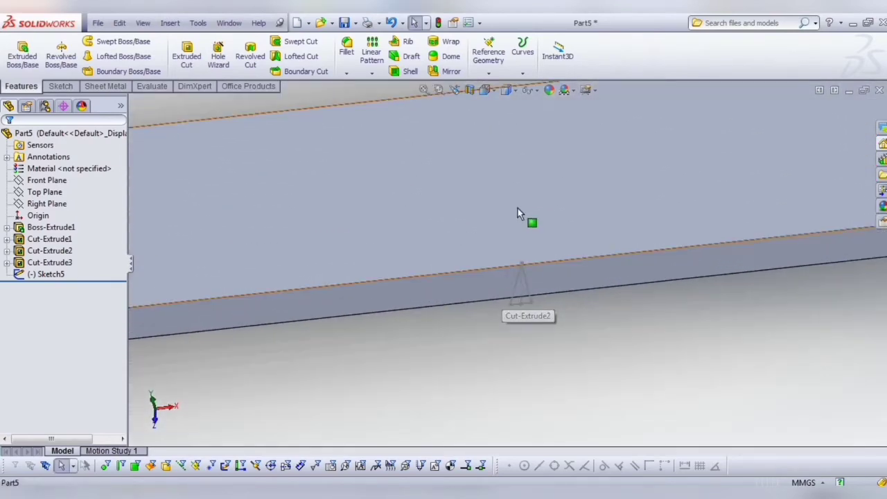
{"action": "right_click", "coordinate": [518, 209]}
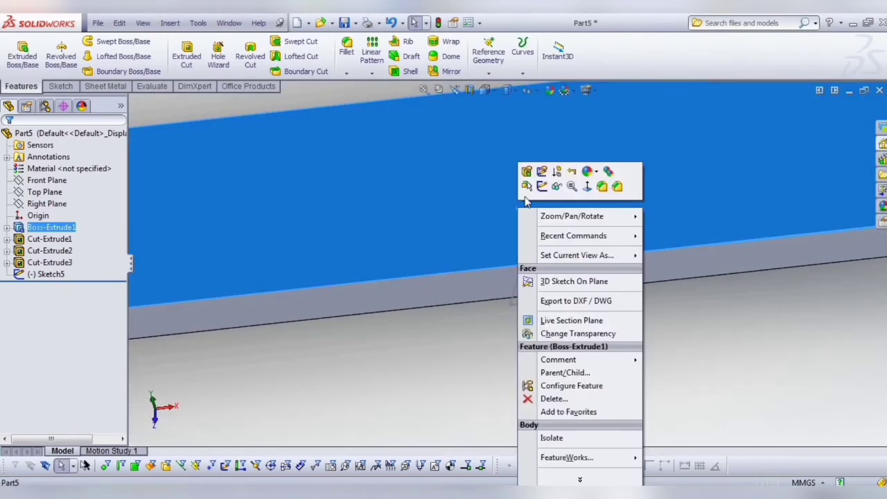
{"action": "left_click", "coordinate": [541, 187]}
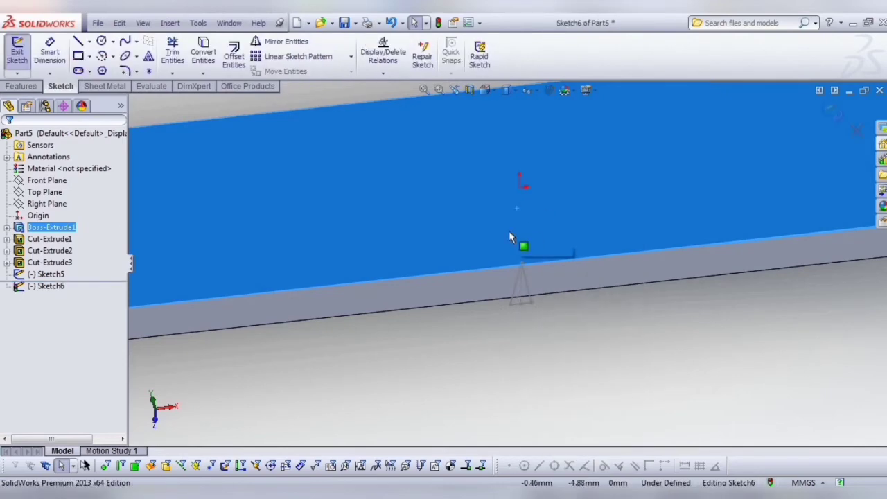
{"action": "left_click", "coordinate": [486, 90]}
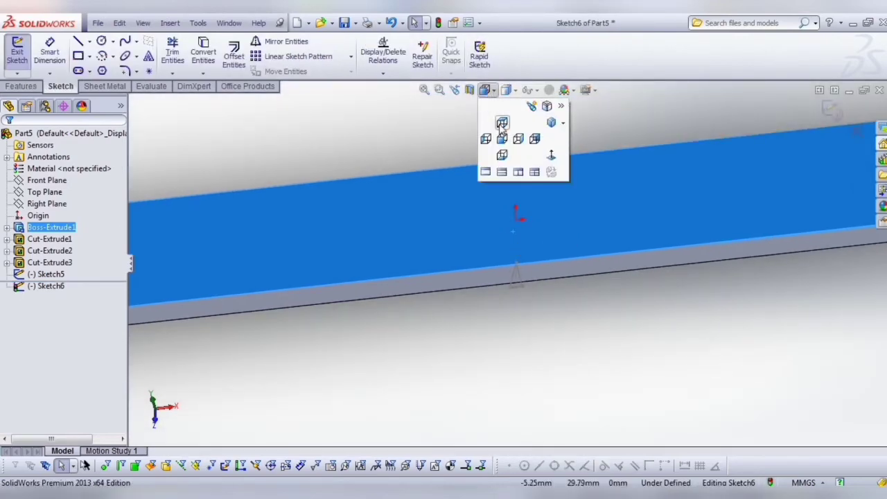
{"action": "left_click", "coordinate": [501, 123]}
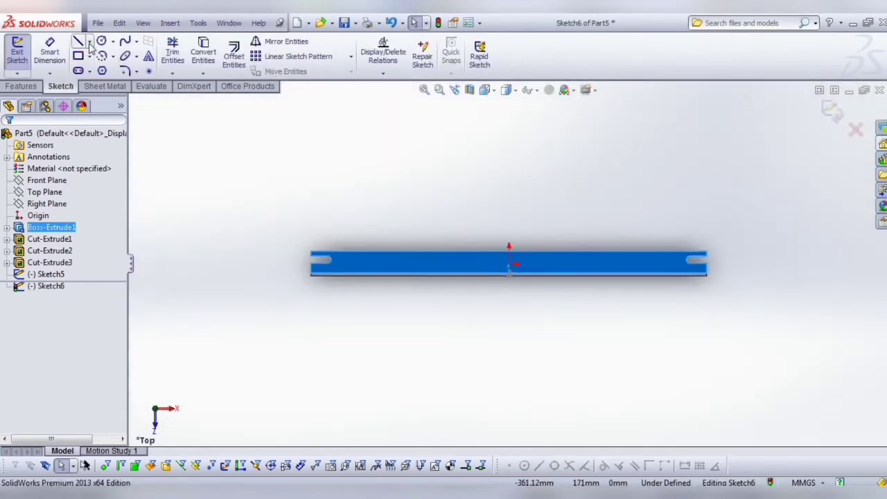
Draw a vertical centerline rising from the blade's edge.
{"action": "left_click", "coordinate": [88, 42]}
{"action": "left_click", "coordinate": [104, 67]}
{"action": "scroll", "coordinate": [516, 284], "scroll_direction": "down", "scroll_amount": 3}
{"action": "scroll", "coordinate": [464, 230], "scroll_direction": "down", "scroll_amount": 3}
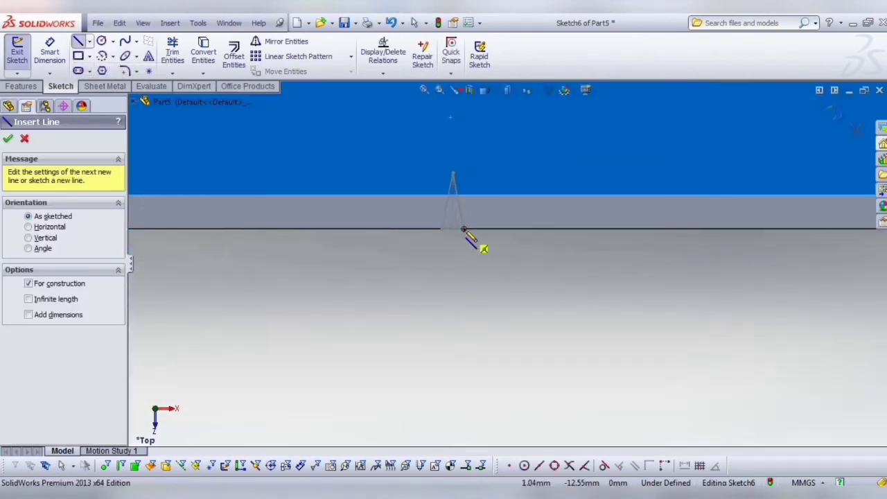
{"action": "left_click", "coordinate": [452, 232]}
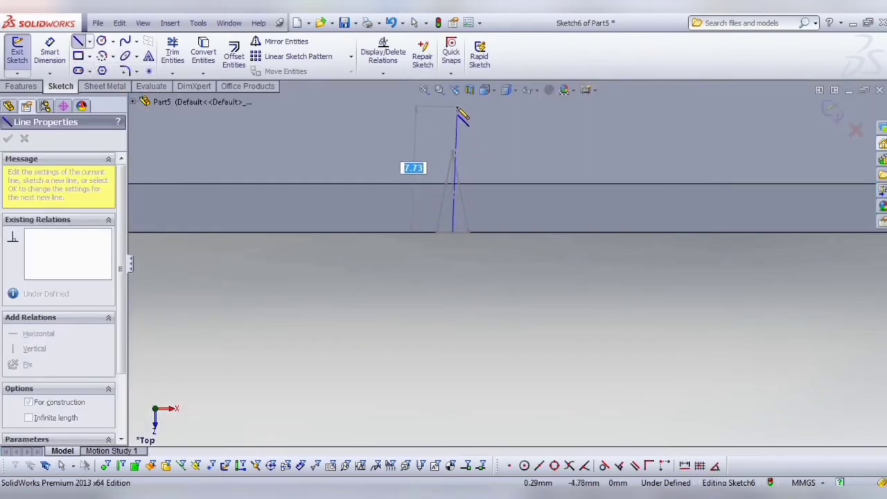
{"action": "left_click", "coordinate": [453, 102]}
{"action": "key", "text": "Escape"}
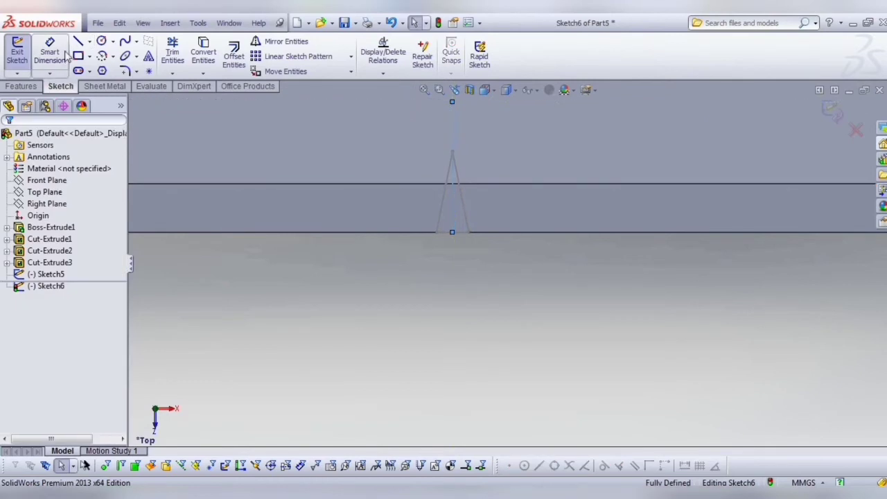
Draw a closed triangle around the centerline with its base on the edge.
{"action": "left_click", "coordinate": [78, 43]}
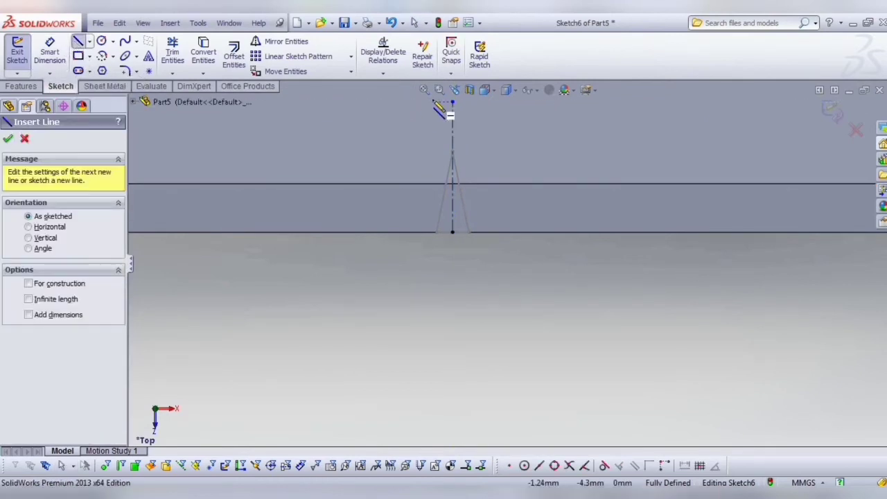
{"action": "left_click", "coordinate": [452, 104]}
{"action": "left_click", "coordinate": [436, 232]}
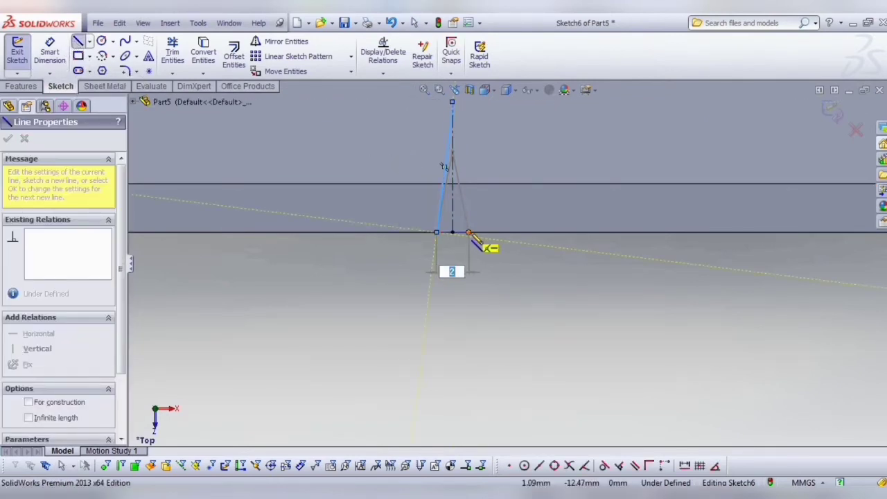
{"action": "left_click", "coordinate": [468, 232]}
{"action": "left_click", "coordinate": [451, 103]}
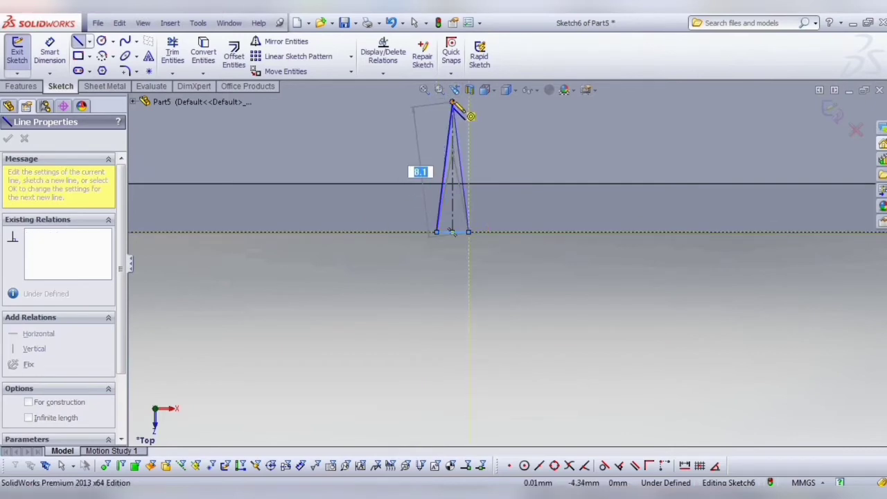
{"action": "key", "text": "Escape"}
Dimension the triangle's height to 7 mm and exit Sketch6.
{"action": "key", "text": "d"}
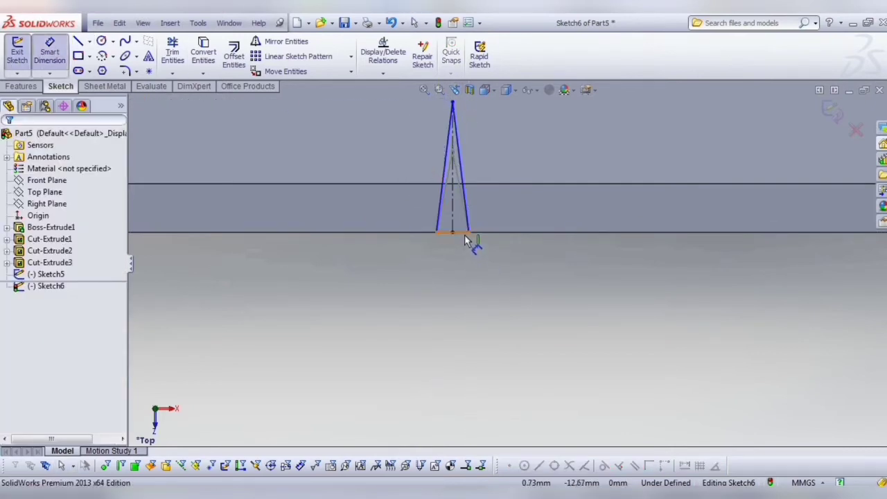
{"action": "left_click", "coordinate": [464, 233]}
{"action": "left_click", "coordinate": [454, 102]}
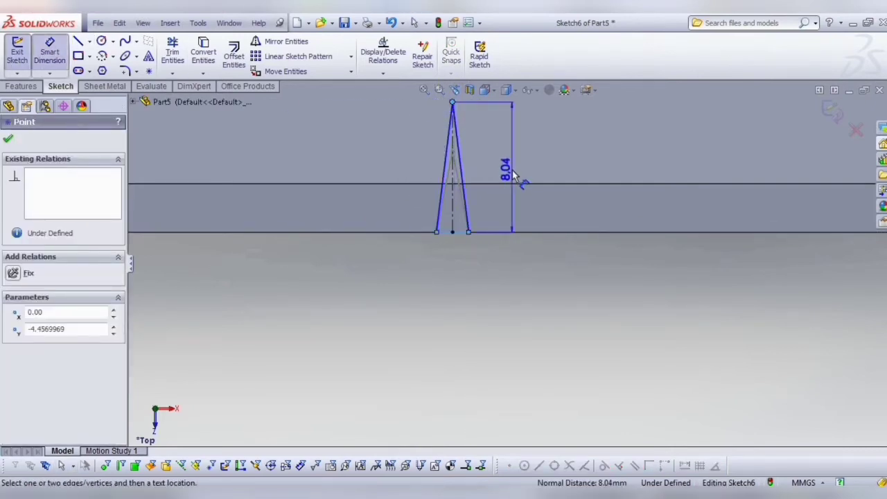
{"action": "left_click", "coordinate": [512, 171]}
{"action": "type", "text": "7"}
{"action": "key", "text": "Return"}
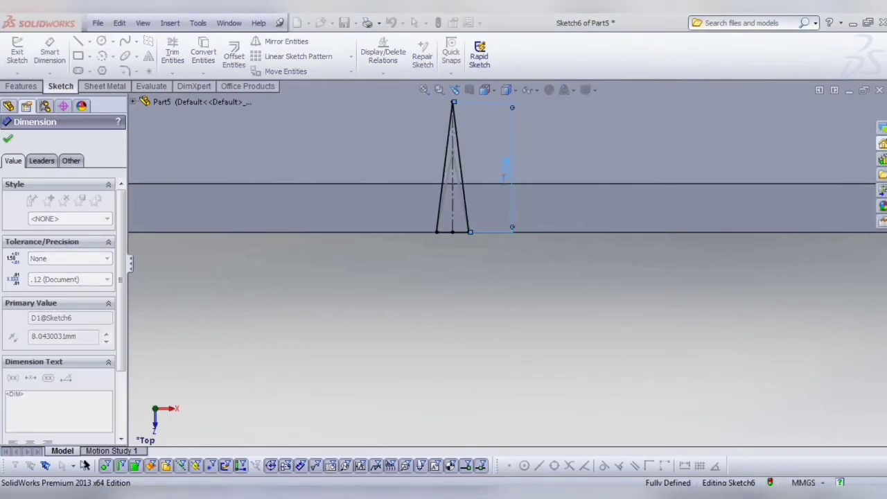
{"action": "left_click", "coordinate": [475, 316]}
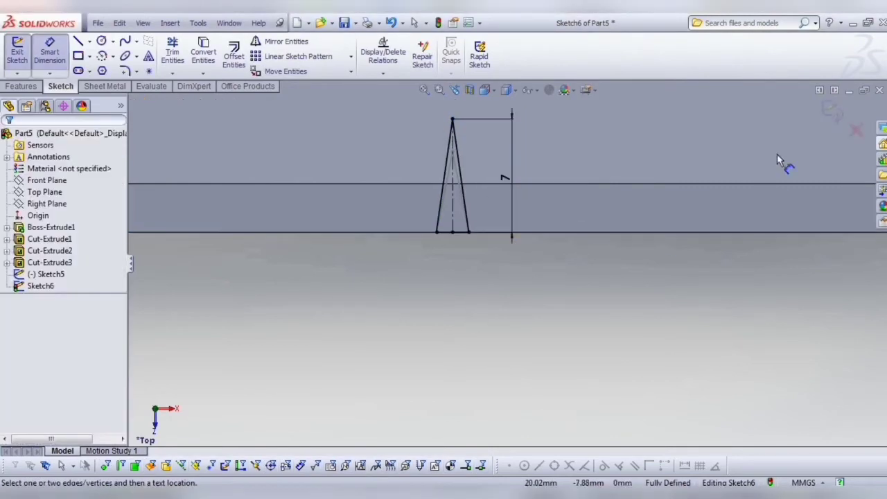
{"action": "left_click", "coordinate": [832, 112]}
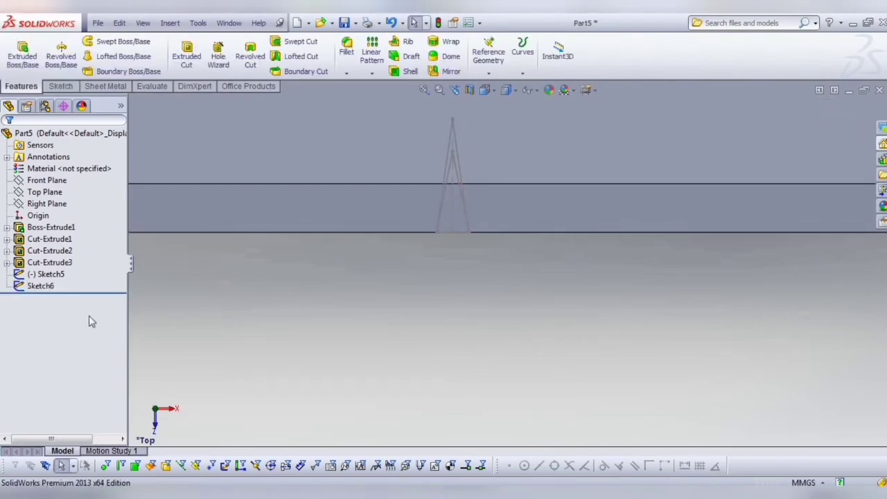
Edit Sketch5 and round the triangle's apex with a 0.10 mm fillet.
{"action": "scroll", "coordinate": [482, 177], "scroll_direction": "down", "scroll_amount": 3}
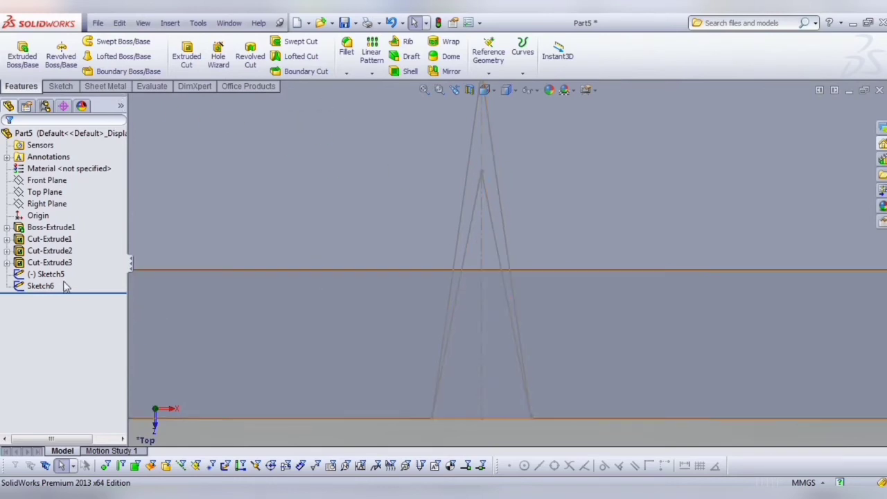
{"action": "left_click", "coordinate": [46, 275]}
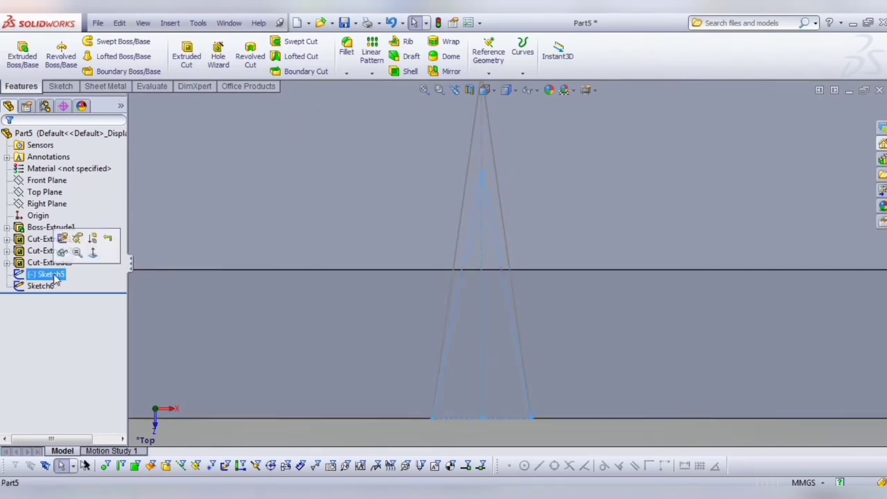
{"action": "right_click", "coordinate": [54, 276]}
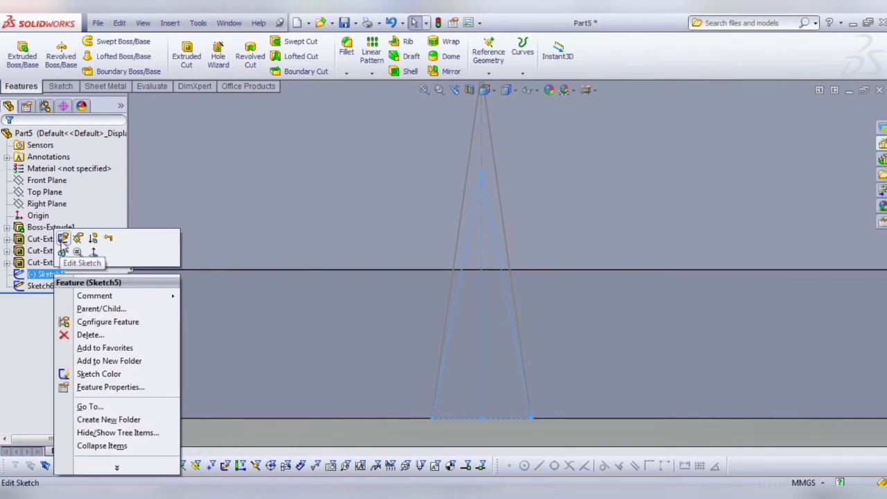
{"action": "left_click", "coordinate": [62, 238]}
{"action": "left_click", "coordinate": [125, 70]}
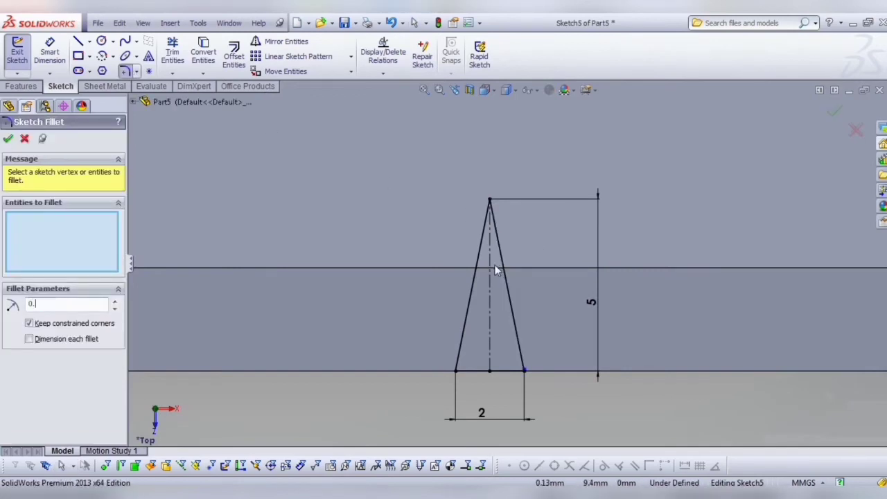
{"action": "left_click", "coordinate": [483, 232]}
{"action": "left_click", "coordinate": [495, 229]}
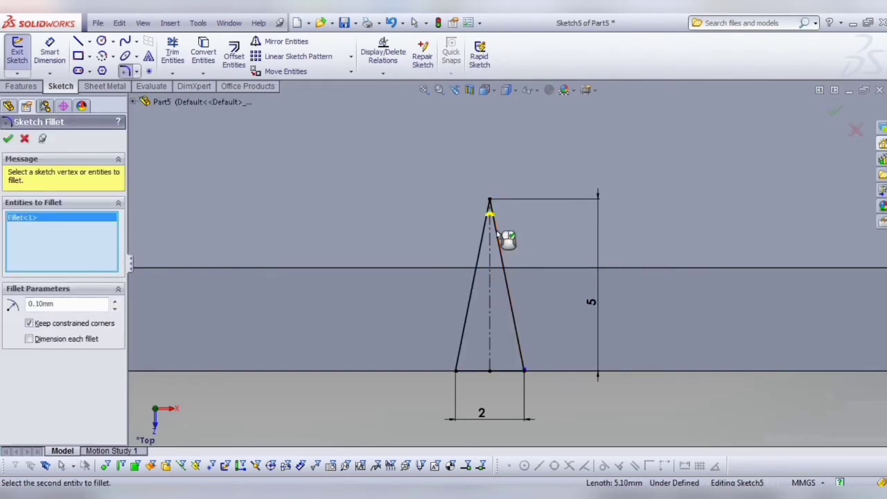
{"action": "key", "text": "Escape"}
Change Sketch5's tooth height from 5 mm to 4 mm and exit the sketch.
{"action": "double_click", "coordinate": [592, 304]}
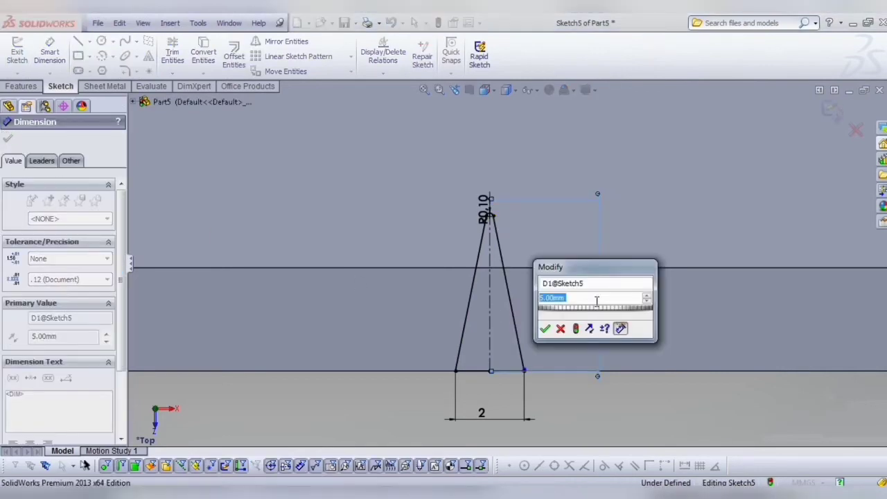
{"action": "type", "text": "4"}
{"action": "key", "text": "Return"}
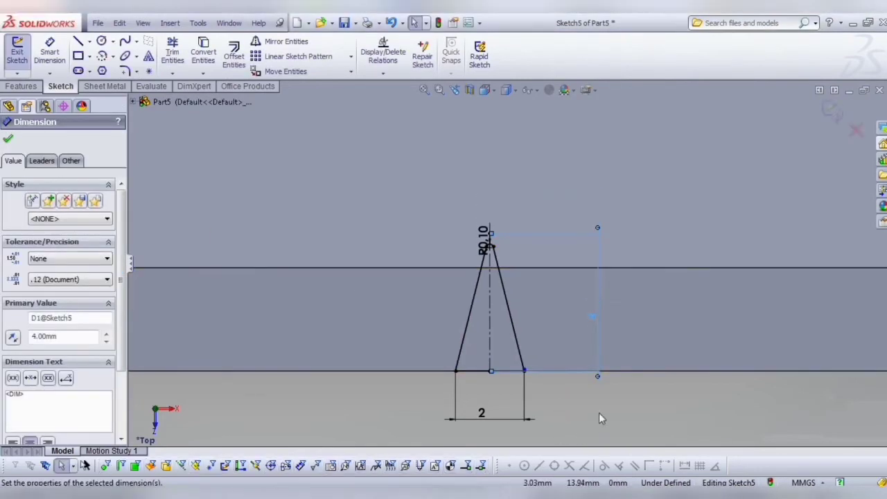
{"action": "key", "text": "Escape"}
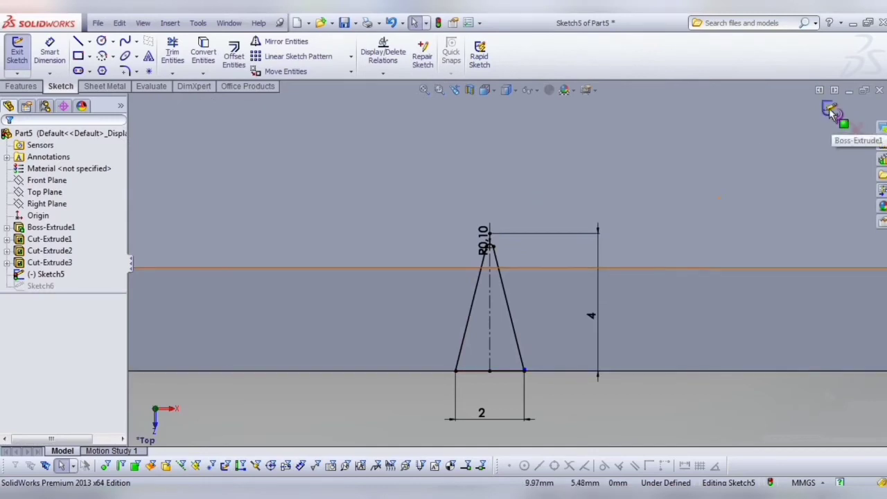
{"action": "left_click", "coordinate": [831, 112]}
Reopen Sketch5 to inspect the lines near the base corner, then exit it.
{"action": "left_click", "coordinate": [42, 275]}
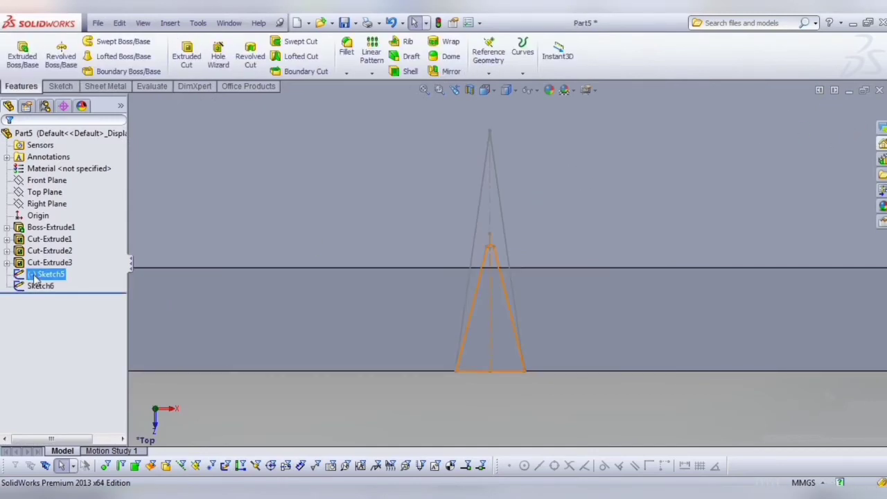
{"action": "right_click", "coordinate": [40, 275]}
{"action": "left_click", "coordinate": [43, 237]}
{"action": "scroll", "coordinate": [452, 288], "scroll_direction": "down", "scroll_amount": 8}
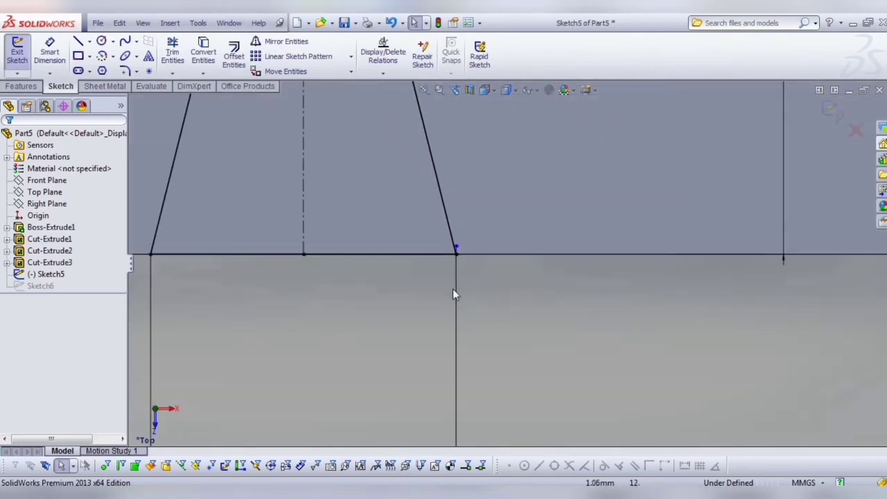
{"action": "left_click_drag", "start_coordinate": [424, 218], "coordinate": [527, 313]}
{"action": "left_click", "coordinate": [540, 318]}
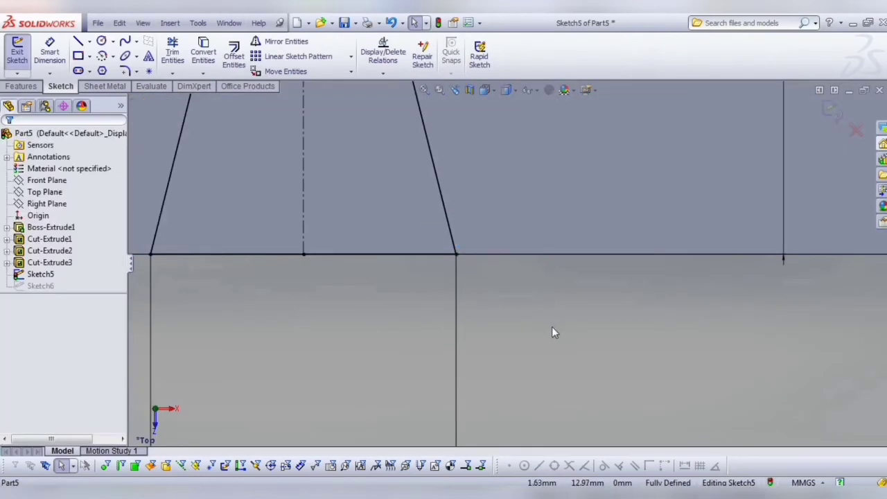
{"action": "scroll", "coordinate": [551, 326], "scroll_direction": "up", "scroll_amount": 3}
{"action": "scroll", "coordinate": [641, 243], "scroll_direction": "up", "scroll_amount": 2}
{"action": "scroll", "coordinate": [636, 233], "scroll_direction": "up", "scroll_amount": 3}
{"action": "scroll", "coordinate": [634, 186], "scroll_direction": "down", "scroll_amount": 1}
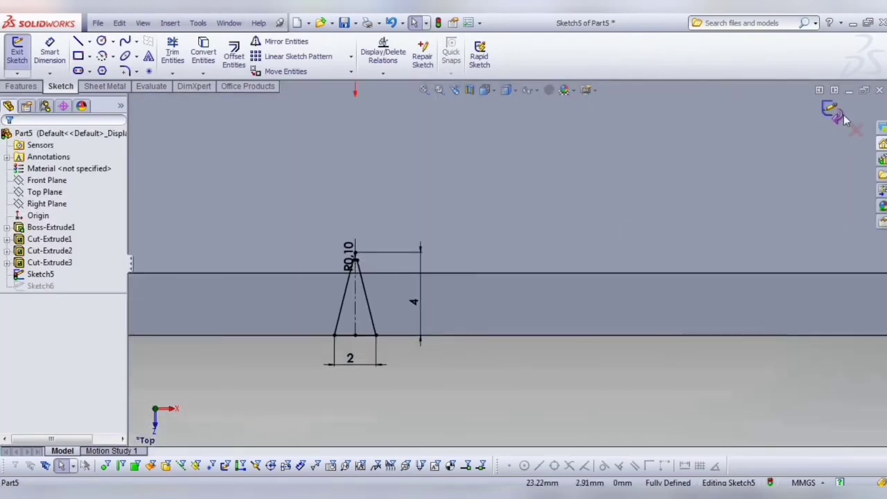
{"action": "left_click", "coordinate": [831, 111]}
Edit Sketch6 and round the tooth tip with an R0.10 fillet, then exit.
{"action": "right_click", "coordinate": [40, 285]}
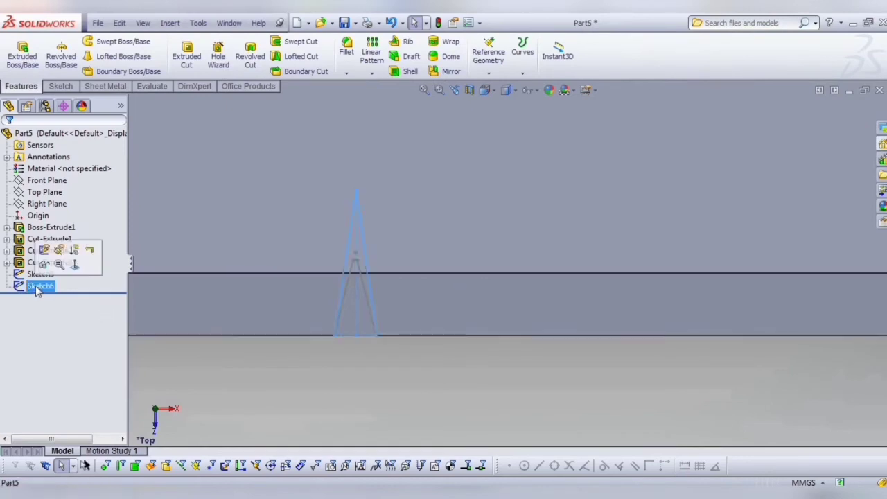
{"action": "left_click", "coordinate": [45, 249]}
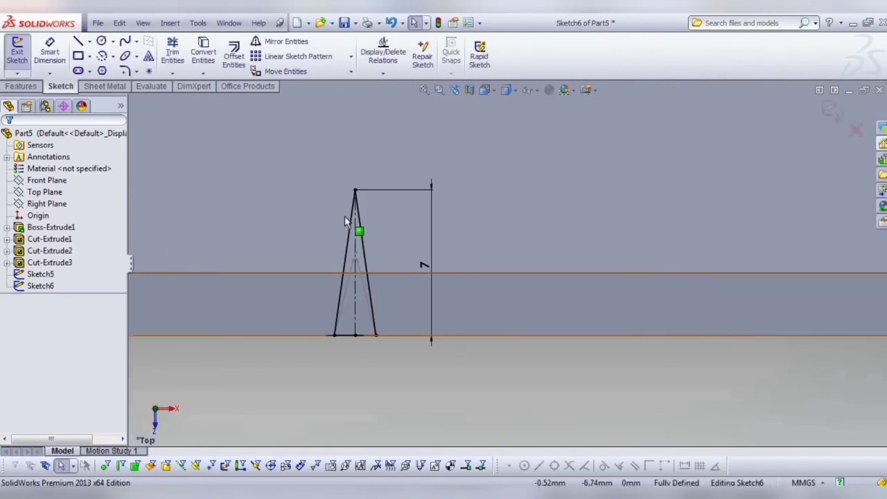
{"action": "left_click", "coordinate": [125, 72]}
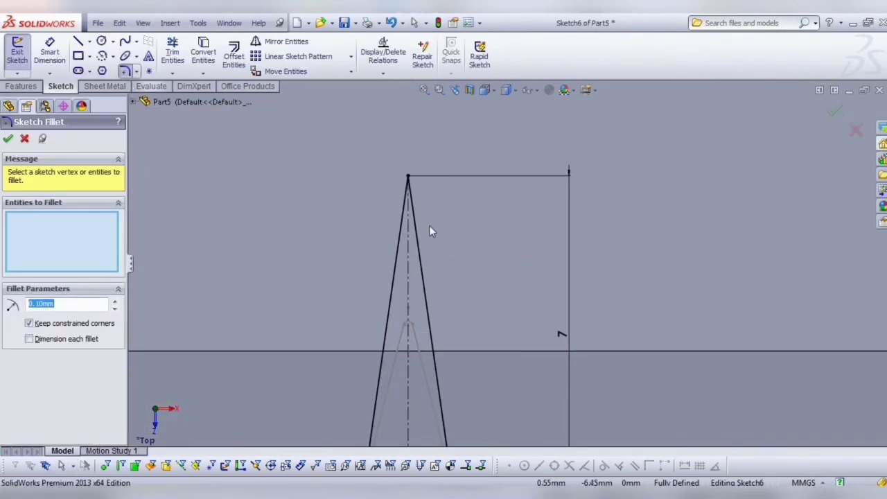
{"action": "left_click", "coordinate": [402, 220]}
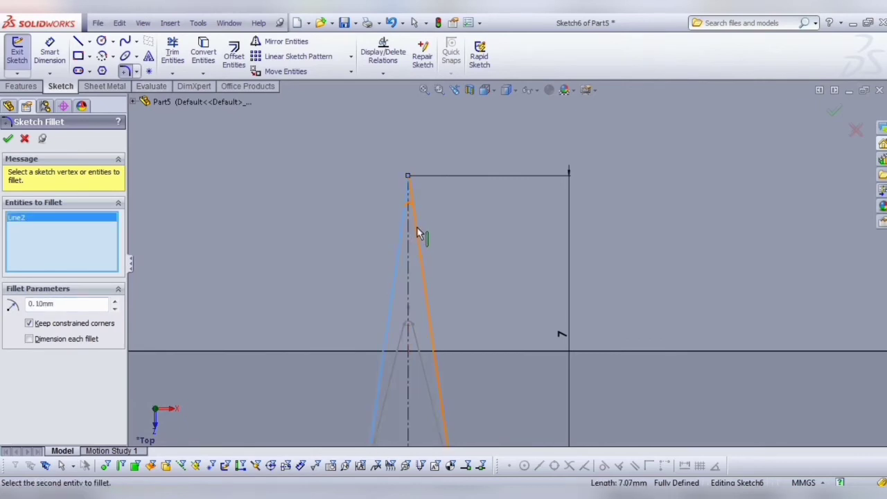
{"action": "left_click", "coordinate": [417, 233]}
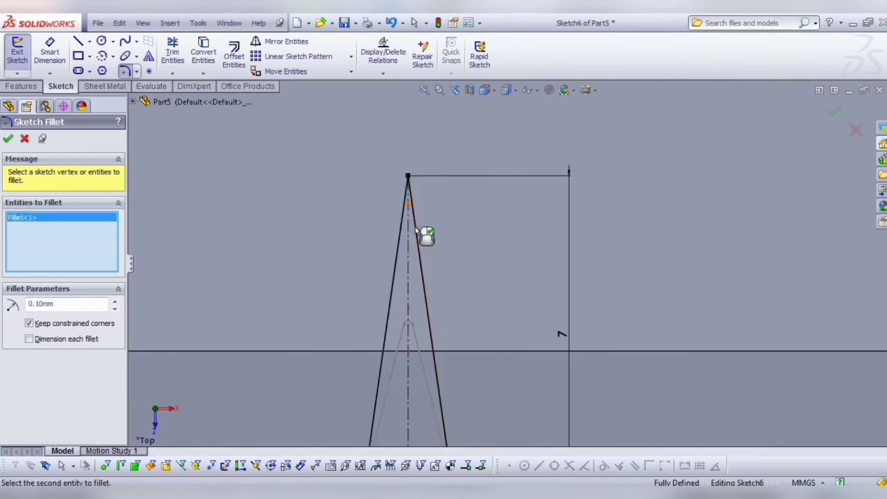
{"action": "left_click", "coordinate": [8, 140]}
{"action": "left_click", "coordinate": [11, 54]}
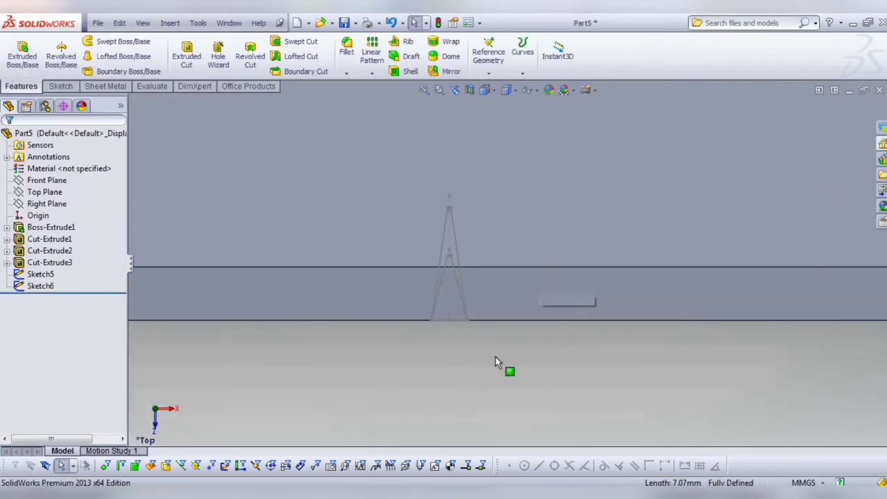
{"action": "left_click", "coordinate": [494, 324]}
Create a lofted cut from Sketch5 to Sketch6, notching one tooth into the edge.
{"action": "mouse_move", "coordinate": [494, 327]}
{"action": "middle_mouse_down"}
{"action": "mouse_move", "coordinate": [499, 191]}
{"action": "mouse_move", "coordinate": [460, 109]}
{"action": "mouse_move", "coordinate": [447, 134]}
{"action": "mouse_move", "coordinate": [453, 152]}
{"action": "middle_mouse_up"}
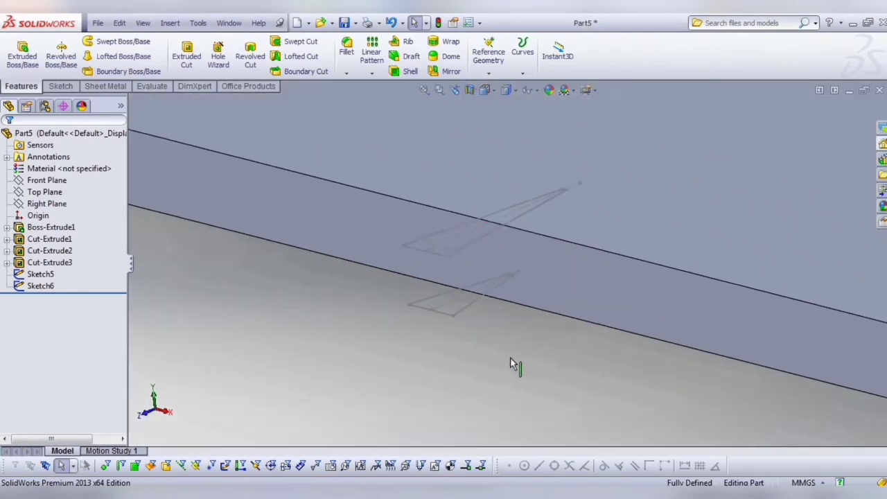
{"action": "mouse_move", "coordinate": [510, 358]}
{"action": "middle_mouse_down"}
{"action": "mouse_move", "coordinate": [515, 376]}
{"action": "mouse_move", "coordinate": [337, 356]}
{"action": "middle_mouse_up"}
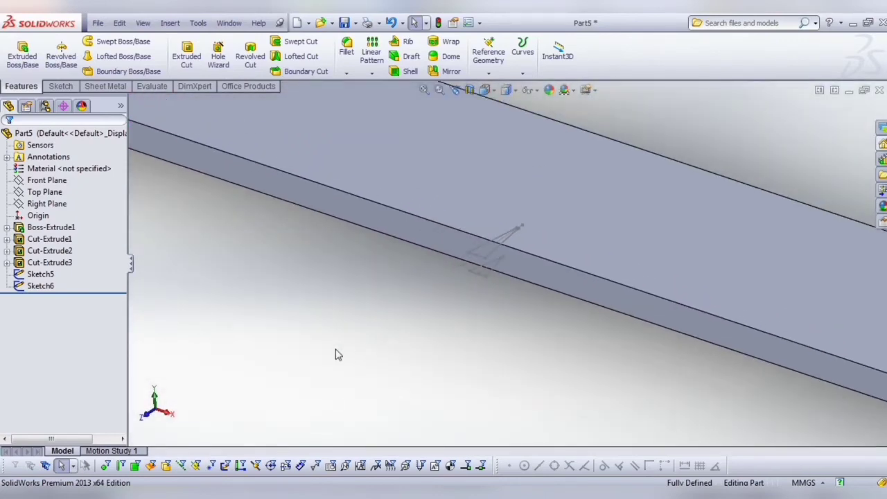
{"action": "left_click", "coordinate": [287, 63]}
{"action": "scroll", "coordinate": [500, 284], "scroll_direction": "down", "scroll_amount": 2}
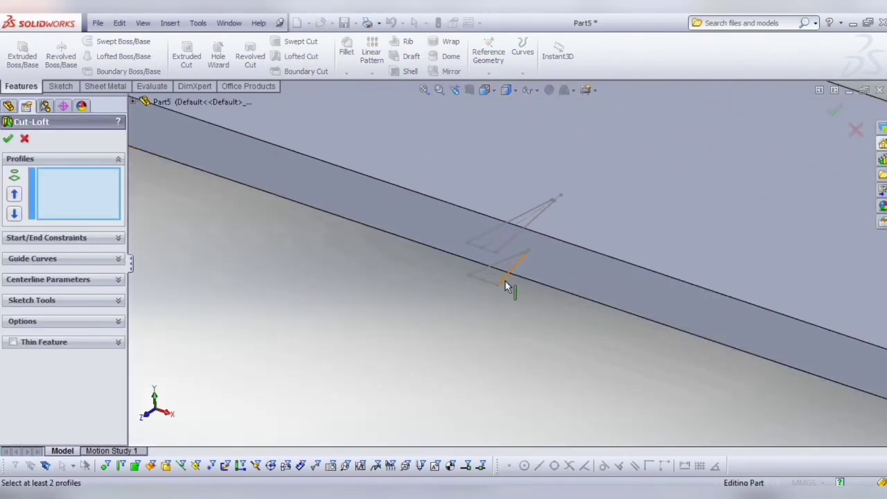
{"action": "left_click", "coordinate": [504, 280]}
{"action": "left_click", "coordinate": [505, 246]}
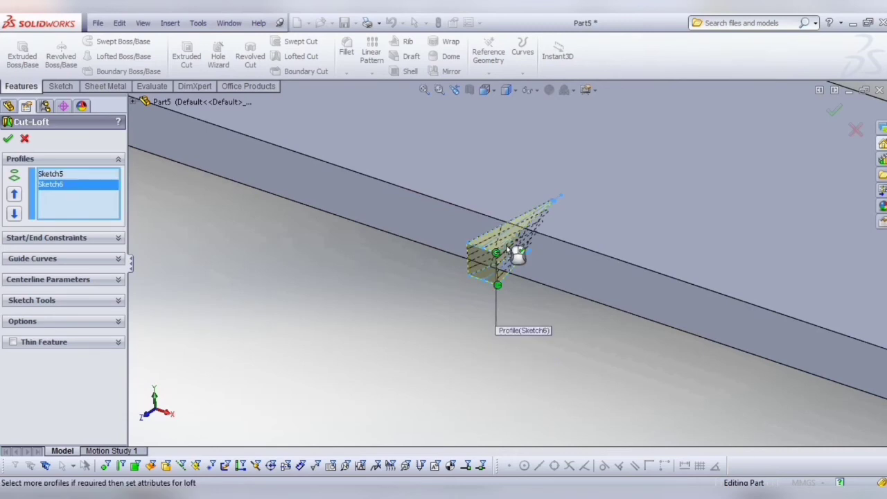
{"action": "left_click", "coordinate": [8, 141]}
{"action": "mouse_move", "coordinate": [609, 299]}
{"action": "middle_mouse_down"}
{"action": "mouse_move", "coordinate": [483, 226]}
{"action": "mouse_move", "coordinate": [546, 288]}
{"action": "mouse_move", "coordinate": [520, 330]}
{"action": "mouse_move", "coordinate": [471, 246]}
{"action": "mouse_move", "coordinate": [525, 303]}
{"action": "mouse_move", "coordinate": [500, 346]}
{"action": "mouse_move", "coordinate": [478, 301]}
{"action": "mouse_move", "coordinate": [475, 336]}
{"action": "middle_mouse_up"}
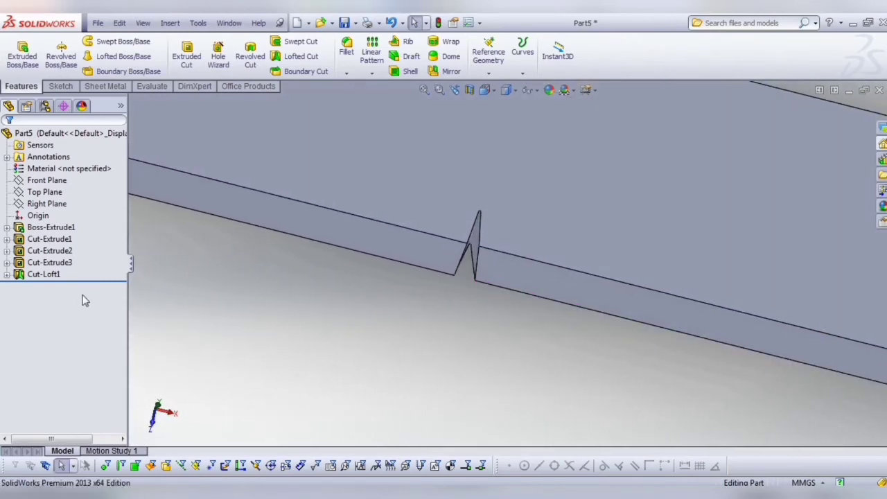
{"action": "left_click", "coordinate": [41, 275]}
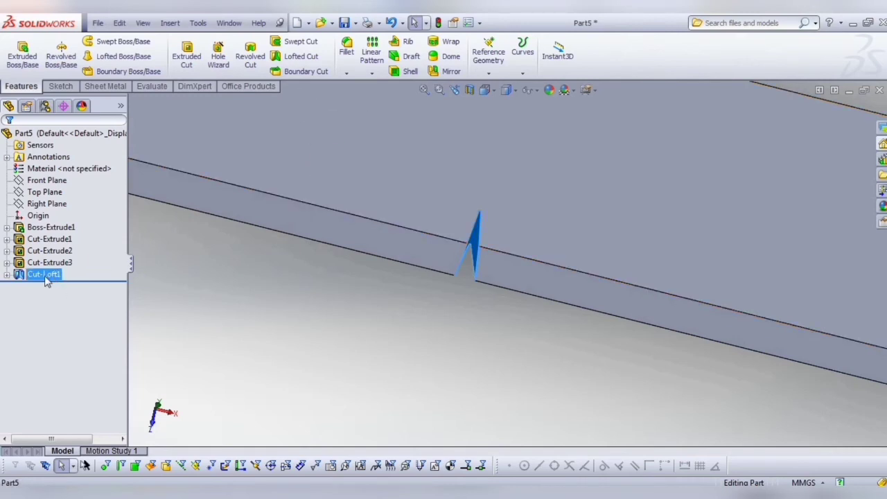
Linear-pattern Cut-Loft1 along the blade edge: 2 mm spacing, 101 instances.
{"action": "left_click", "coordinate": [374, 56]}
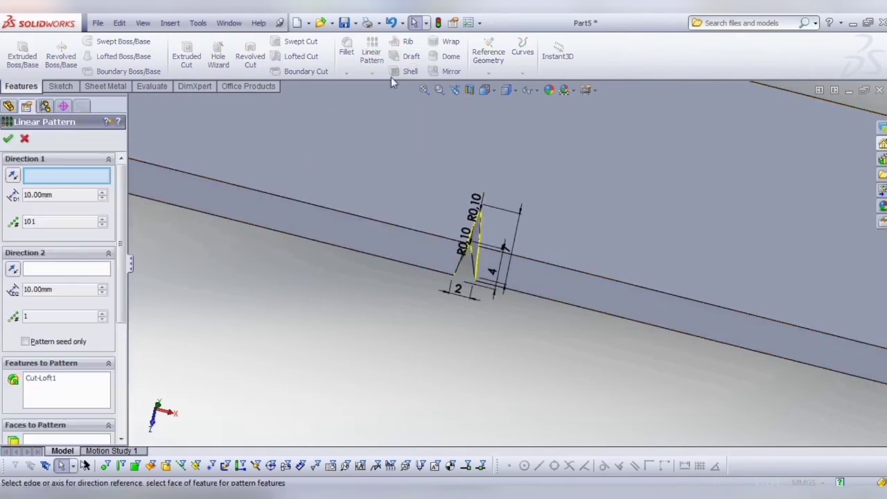
{"action": "left_click", "coordinate": [541, 262]}
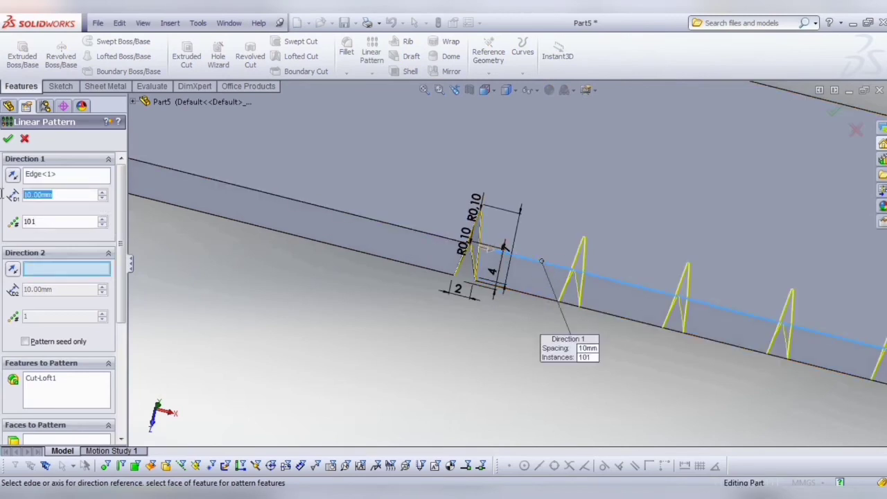
{"action": "type", "text": "2"}
{"action": "key", "text": "Return"}
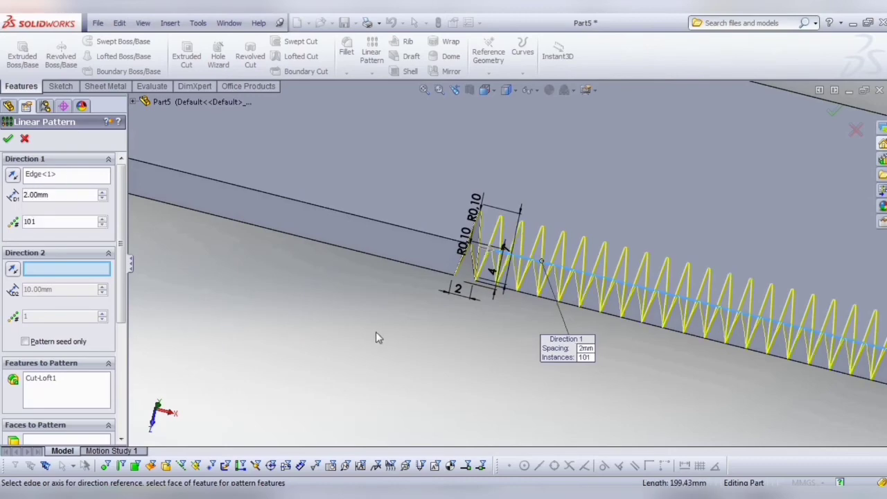
{"action": "scroll", "coordinate": [371, 334], "scroll_direction": "up", "scroll_amount": 2}
{"action": "key", "text": "f"}
{"action": "scroll", "coordinate": [638, 355], "scroll_direction": "down", "scroll_amount": 2}
{"action": "scroll", "coordinate": [663, 303], "scroll_direction": "down", "scroll_amount": 2}
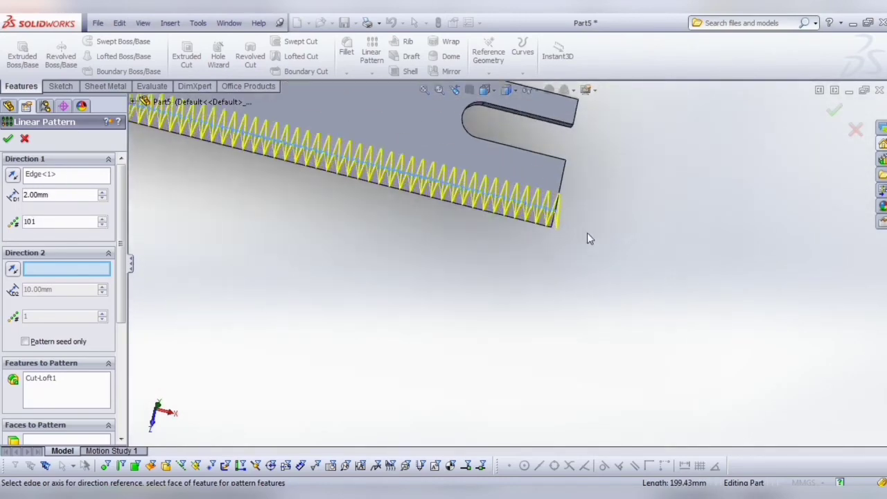
{"action": "scroll", "coordinate": [586, 238], "scroll_direction": "down", "scroll_amount": 2}
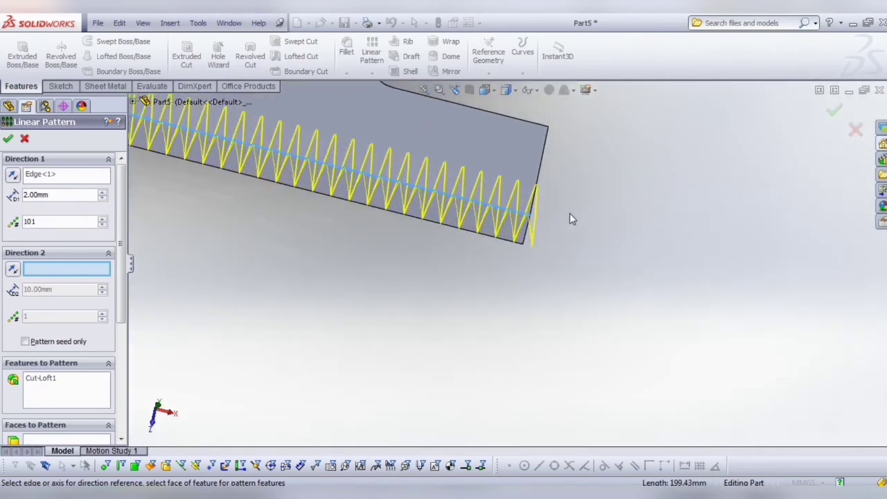
{"action": "left_click", "coordinate": [9, 139]}
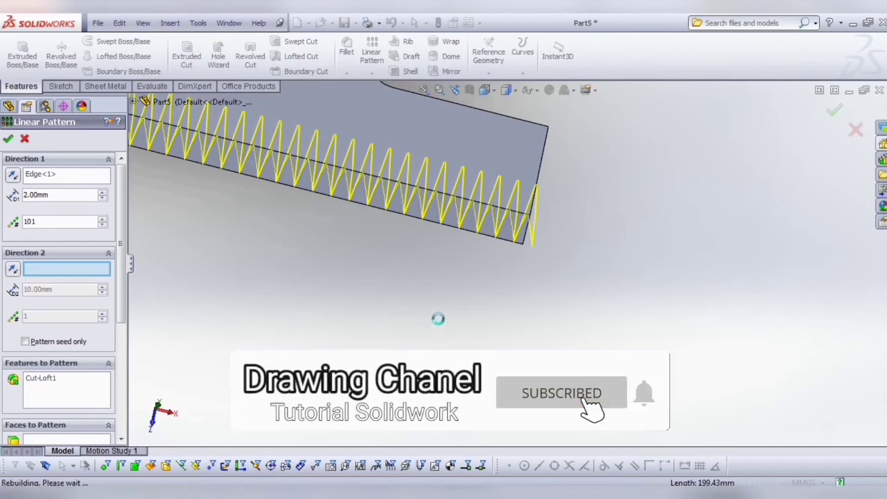
{"action": "scroll", "coordinate": [439, 323], "scroll_direction": "up", "scroll_amount": 3}
Select Cut-Loft1 in the feature tree and open the pattern-type flyout.
{"action": "scroll", "coordinate": [422, 319], "scroll_direction": "up", "scroll_amount": 4}
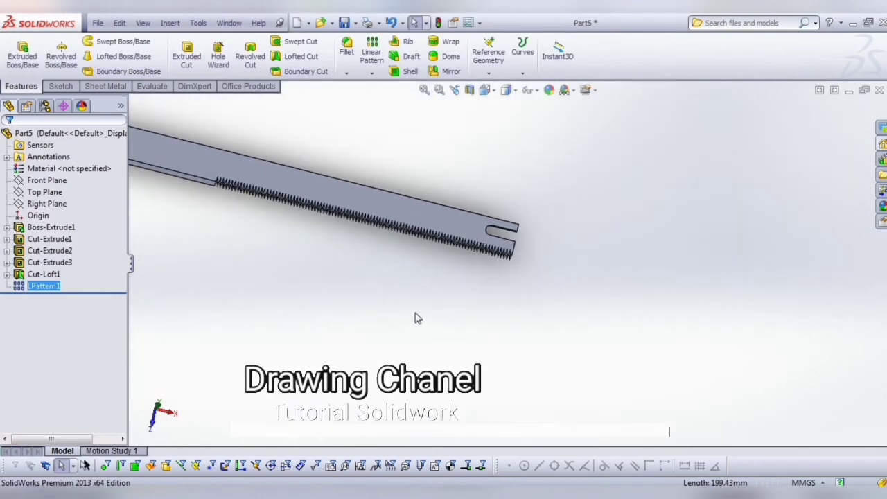
{"action": "scroll", "coordinate": [325, 239], "scroll_direction": "up", "scroll_amount": 2}
{"action": "scroll", "coordinate": [322, 234], "scroll_direction": "down", "scroll_amount": 4}
{"action": "scroll", "coordinate": [596, 308], "scroll_direction": "down", "scroll_amount": 3}
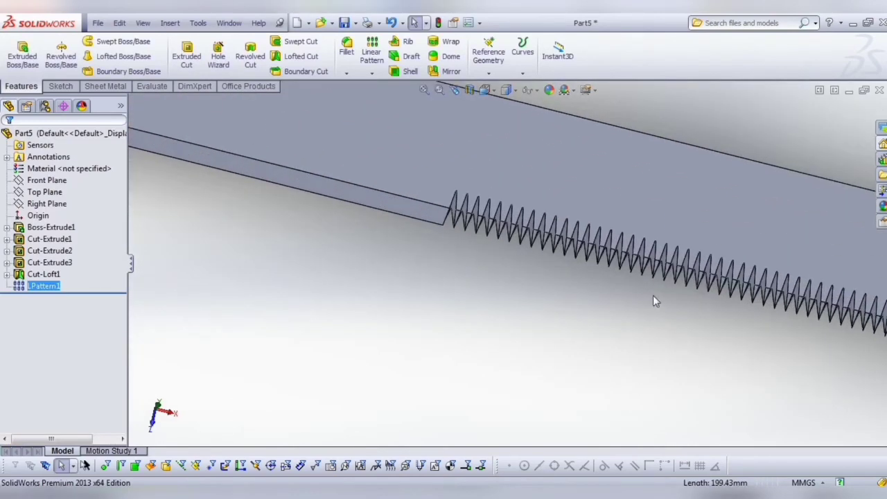
{"action": "scroll", "coordinate": [541, 323], "scroll_direction": "down", "scroll_amount": 1}
{"action": "scroll", "coordinate": [526, 321], "scroll_direction": "up", "scroll_amount": 5}
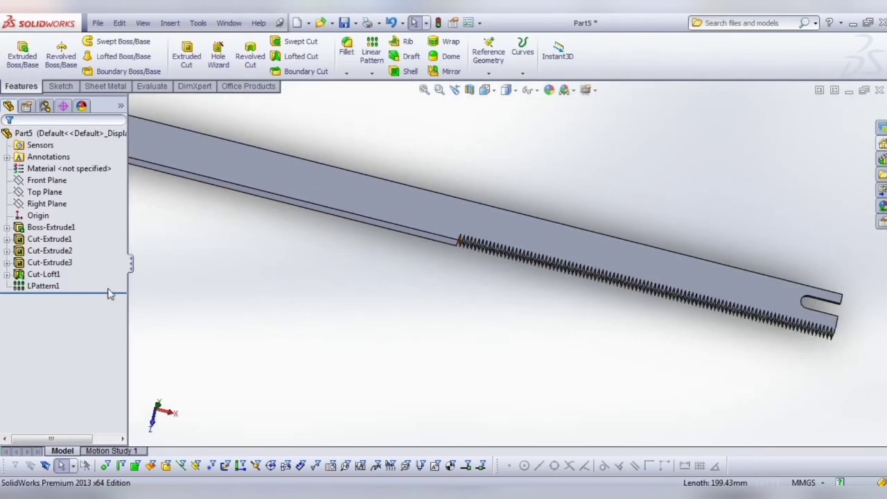
{"action": "left_click", "coordinate": [43, 274]}
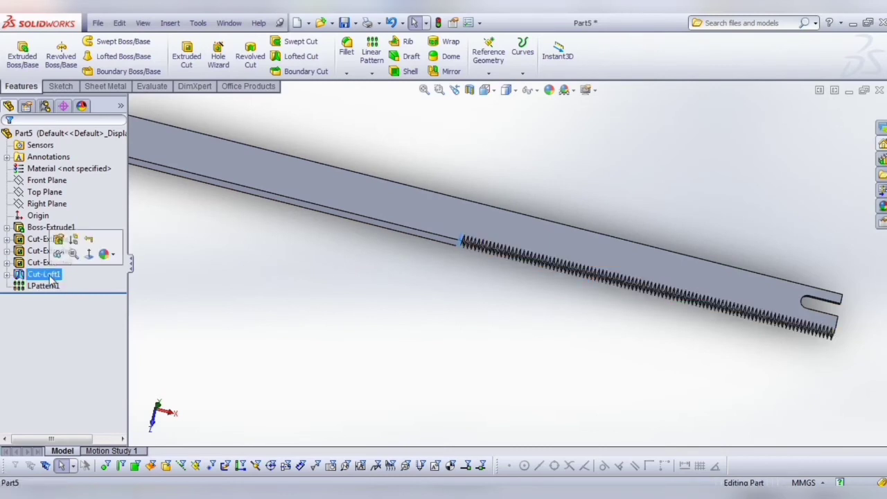
{"action": "left_click", "coordinate": [372, 74]}
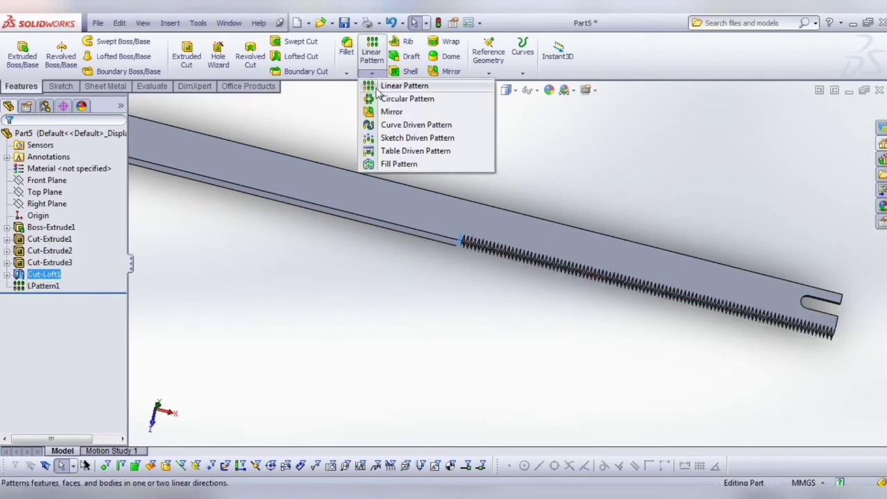
Create LPattern2 repeating the notch 101 times at 2 mm in the opposite direction.
{"action": "left_click", "coordinate": [378, 88]}
{"action": "left_click", "coordinate": [410, 236]}
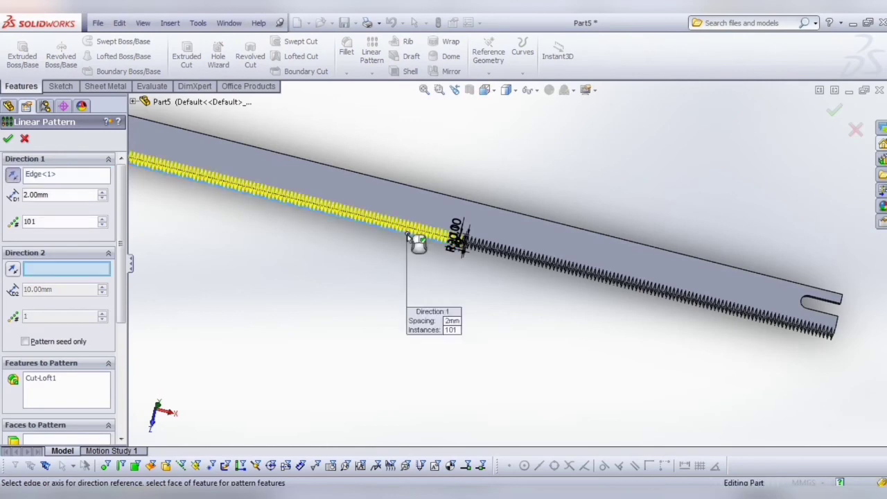
{"action": "scroll", "coordinate": [228, 297], "scroll_direction": "up", "scroll_amount": 3}
{"action": "scroll", "coordinate": [272, 243], "scroll_direction": "down", "scroll_amount": 5}
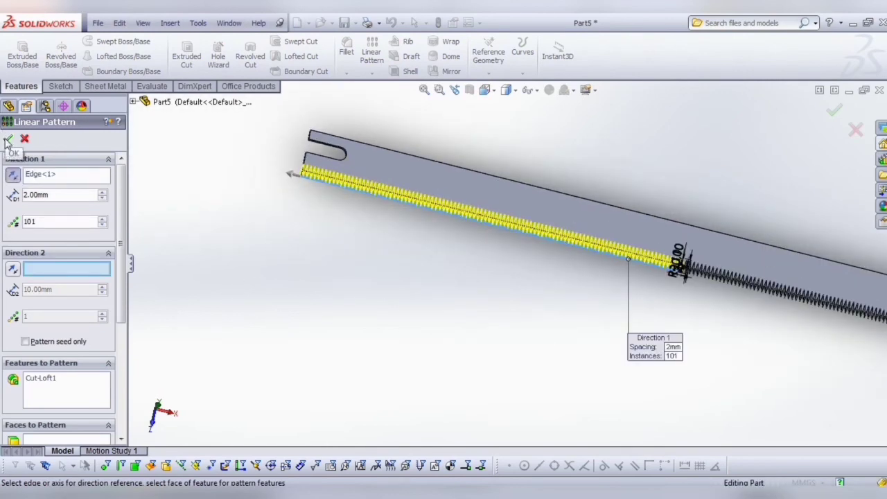
{"action": "left_click", "coordinate": [7, 139]}
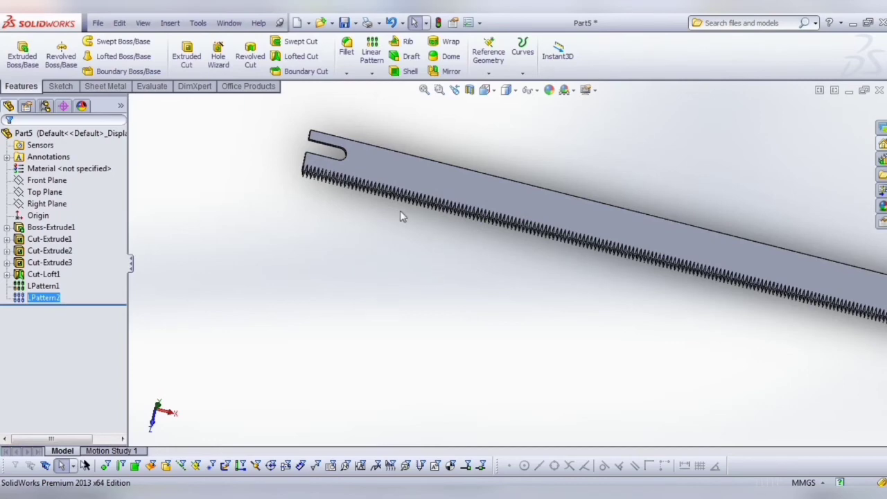
{"action": "scroll", "coordinate": [402, 212], "scroll_direction": "down", "scroll_amount": 3}
{"action": "scroll", "coordinate": [367, 216], "scroll_direction": "down", "scroll_amount": 3}
{"action": "scroll", "coordinate": [406, 325], "scroll_direction": "down", "scroll_amount": 2}
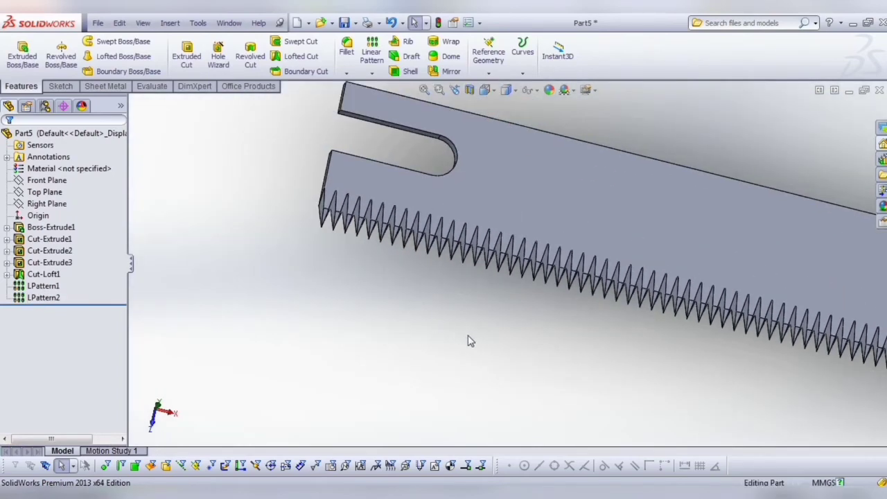
{"action": "mouse_move", "coordinate": [467, 341]}
{"action": "middle_mouse_down"}
{"action": "mouse_move", "coordinate": [453, 293]}
{"action": "mouse_move", "coordinate": [455, 188]}
{"action": "mouse_move", "coordinate": [613, 348]}
{"action": "mouse_move", "coordinate": [635, 325]}
{"action": "mouse_move", "coordinate": [625, 297]}
{"action": "mouse_move", "coordinate": [657, 322]}
{"action": "mouse_move", "coordinate": [655, 442]}
{"action": "middle_mouse_up"}
{"action": "scroll", "coordinate": [635, 250], "scroll_direction": "down", "scroll_amount": 1}
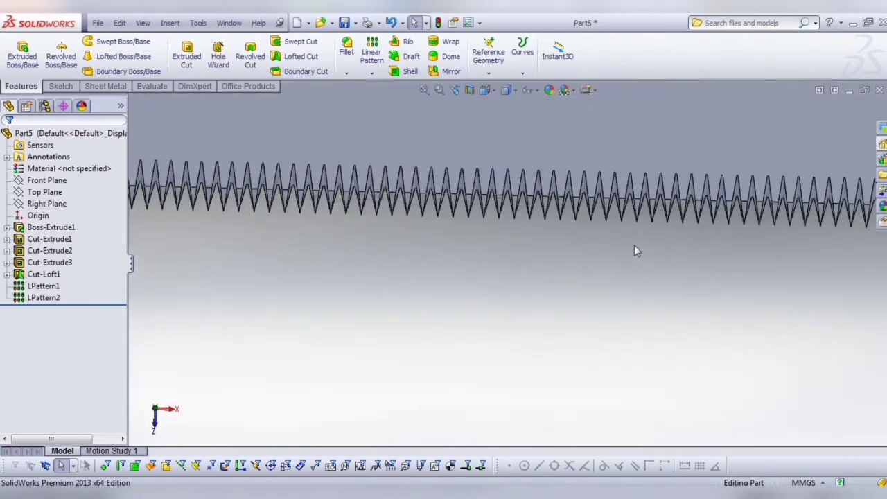
{"action": "scroll", "coordinate": [605, 267], "scroll_direction": "down", "scroll_amount": 3}
{"action": "key", "text": "f"}
{"action": "scroll", "coordinate": [610, 311], "scroll_direction": "down", "scroll_amount": 3}
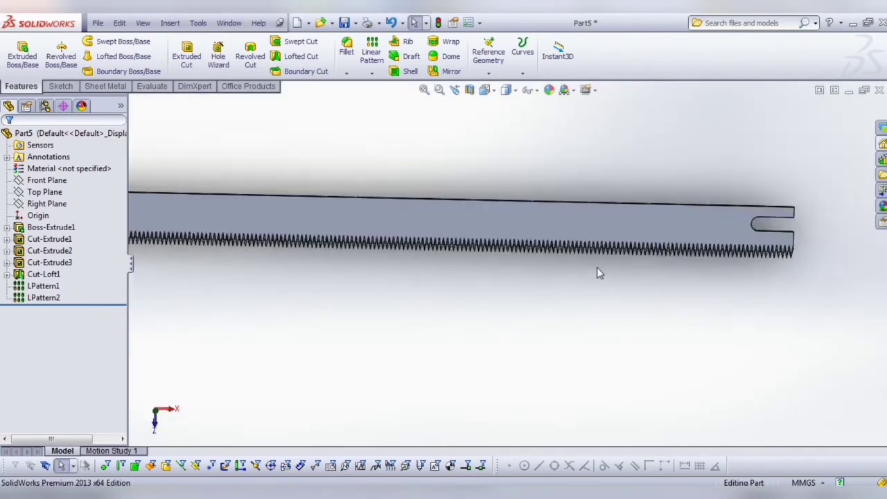
{"action": "scroll", "coordinate": [598, 271], "scroll_direction": "down", "scroll_amount": 3}
{"action": "mouse_move", "coordinate": [610, 259]}
{"action": "middle_mouse_down"}
{"action": "mouse_move", "coordinate": [603, 304]}
{"action": "mouse_move", "coordinate": [614, 265]}
{"action": "mouse_move", "coordinate": [605, 173]}
{"action": "middle_mouse_up"}
{"action": "scroll", "coordinate": [640, 213], "scroll_direction": "down", "scroll_amount": 3}
{"action": "scroll", "coordinate": [611, 219], "scroll_direction": "down", "scroll_amount": 3}
{"action": "mouse_move", "coordinate": [610, 217]}
{"action": "middle_mouse_down"}
{"action": "mouse_move", "coordinate": [614, 134]}
{"action": "mouse_move", "coordinate": [617, 212]}
{"action": "middle_mouse_up"}
{"action": "scroll", "coordinate": [617, 212], "scroll_direction": "up", "scroll_amount": 3}
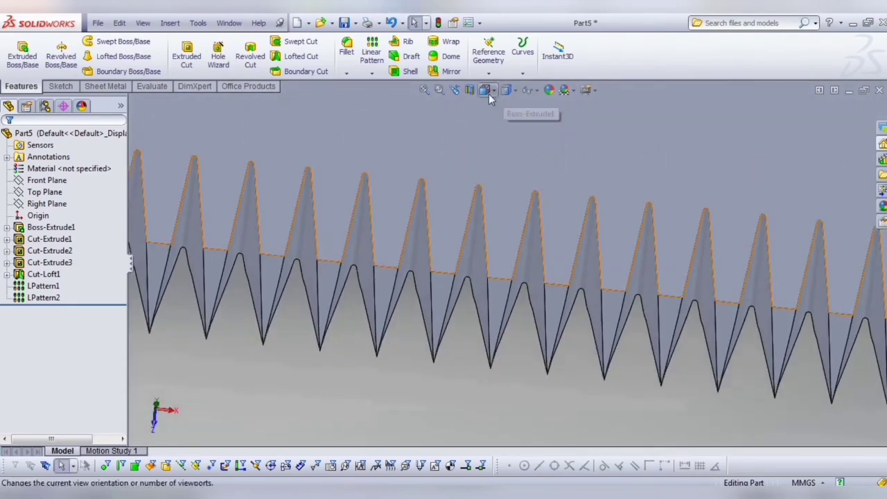
{"action": "left_click", "coordinate": [485, 90]}
{"action": "left_click", "coordinate": [500, 124]}
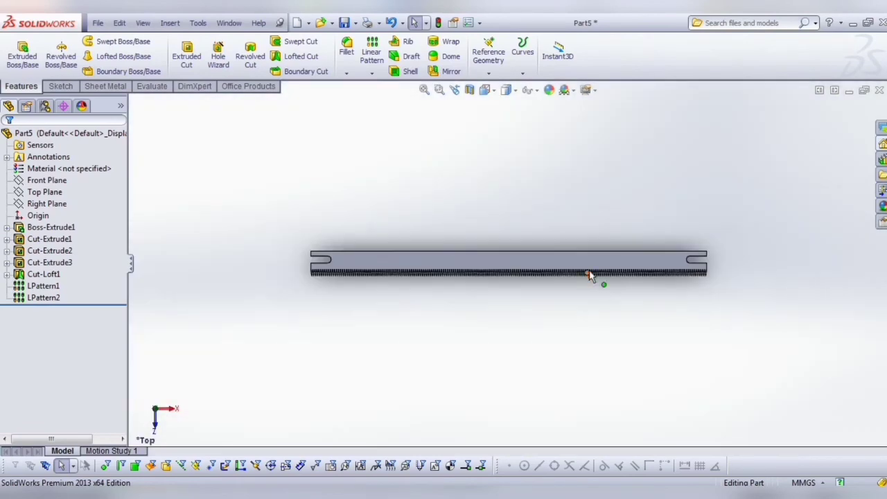
{"action": "scroll", "coordinate": [590, 277], "scroll_direction": "down", "scroll_amount": 3}
{"action": "scroll", "coordinate": [629, 281], "scroll_direction": "down", "scroll_amount": 2}
{"action": "scroll", "coordinate": [629, 280], "scroll_direction": "down", "scroll_amount": 2}
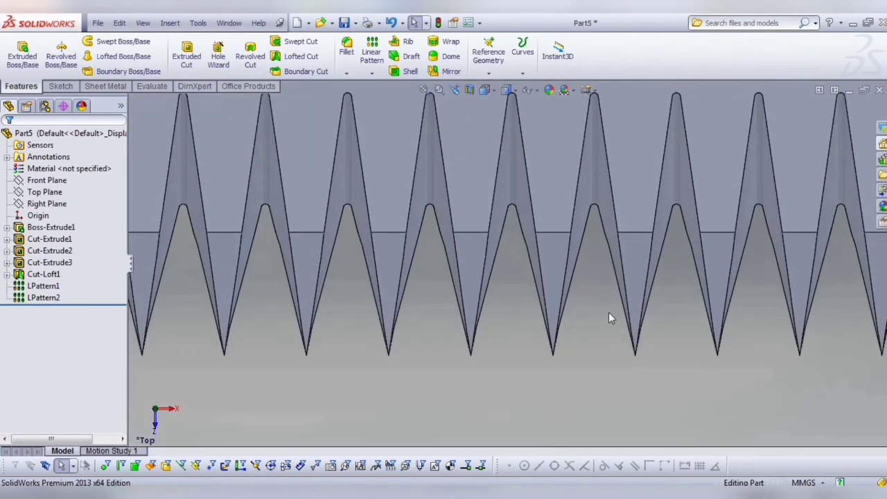
{"action": "scroll", "coordinate": [608, 311], "scroll_direction": "up", "scroll_amount": 2}
{"action": "scroll", "coordinate": [580, 322], "scroll_direction": "up", "scroll_amount": 2}
{"action": "scroll", "coordinate": [547, 333], "scroll_direction": "up", "scroll_amount": 2}
{"action": "scroll", "coordinate": [547, 338], "scroll_direction": "up", "scroll_amount": 2}
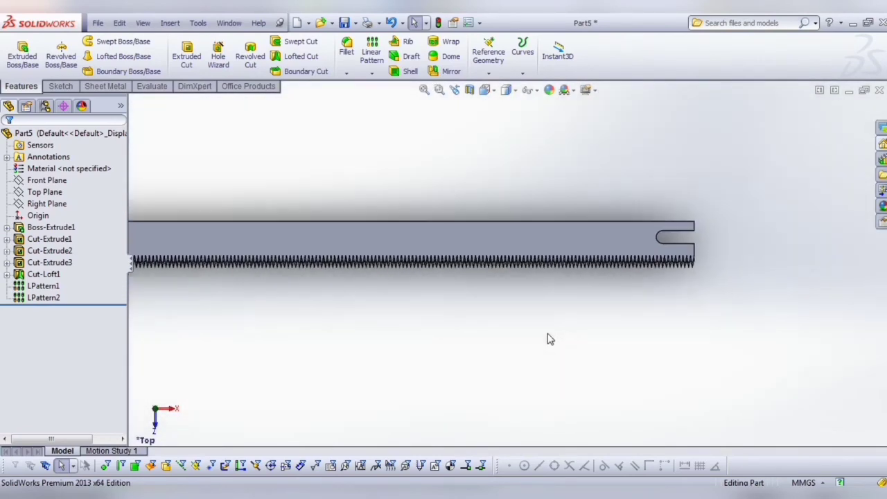
{"action": "mouse_move", "coordinate": [548, 339]}
{"action": "middle_mouse_down"}
{"action": "mouse_move", "coordinate": [665, 267]}
{"action": "mouse_move", "coordinate": [629, 253]}
{"action": "mouse_move", "coordinate": [590, 201]}
{"action": "mouse_move", "coordinate": [604, 257]}
{"action": "mouse_move", "coordinate": [501, 131]}
{"action": "mouse_move", "coordinate": [463, 152]}
{"action": "mouse_move", "coordinate": [455, 109]}
{"action": "middle_mouse_up"}
{"action": "scroll", "coordinate": [554, 307], "scroll_direction": "up", "scroll_amount": 2}
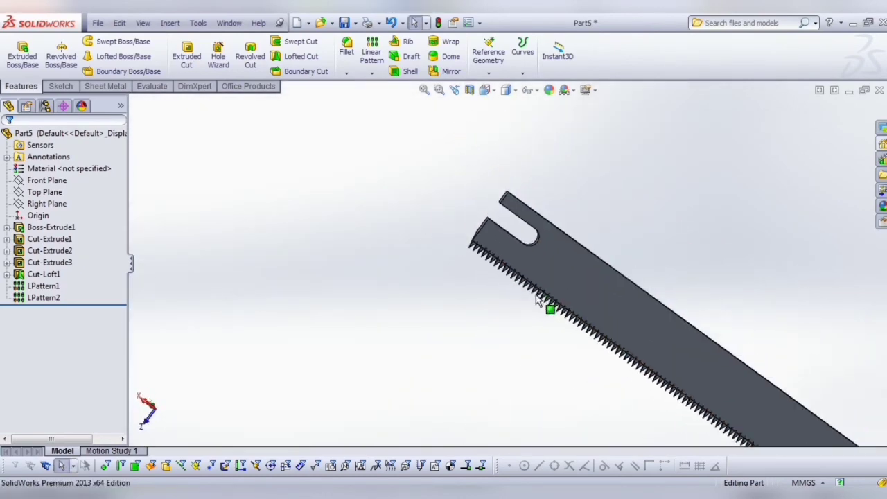
{"action": "scroll", "coordinate": [566, 291], "scroll_direction": "up", "scroll_amount": 2}
{"action": "scroll", "coordinate": [568, 311], "scroll_direction": "down", "scroll_amount": 1}
{"action": "scroll", "coordinate": [523, 287], "scroll_direction": "down", "scroll_amount": 3}
{"action": "scroll", "coordinate": [524, 288], "scroll_direction": "down", "scroll_amount": 2}
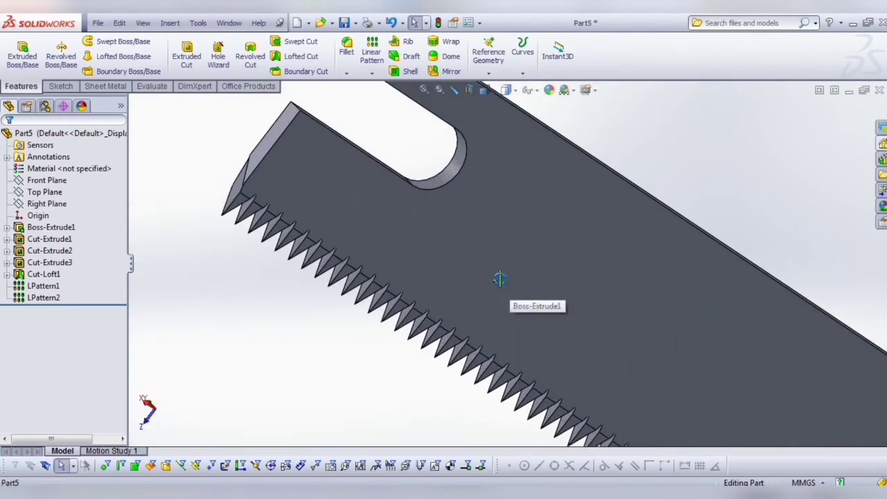
{"action": "mouse_move", "coordinate": [501, 277]}
{"action": "middle_mouse_down"}
{"action": "mouse_move", "coordinate": [520, 311]}
{"action": "mouse_move", "coordinate": [488, 246]}
{"action": "mouse_move", "coordinate": [546, 356]}
{"action": "mouse_move", "coordinate": [589, 369]}
{"action": "middle_mouse_up"}
{"action": "scroll", "coordinate": [505, 392], "scroll_direction": "up", "scroll_amount": 2}
{"action": "scroll", "coordinate": [477, 441], "scroll_direction": "down", "scroll_amount": 2}
{"action": "scroll", "coordinate": [523, 432], "scroll_direction": "up", "scroll_amount": 2}
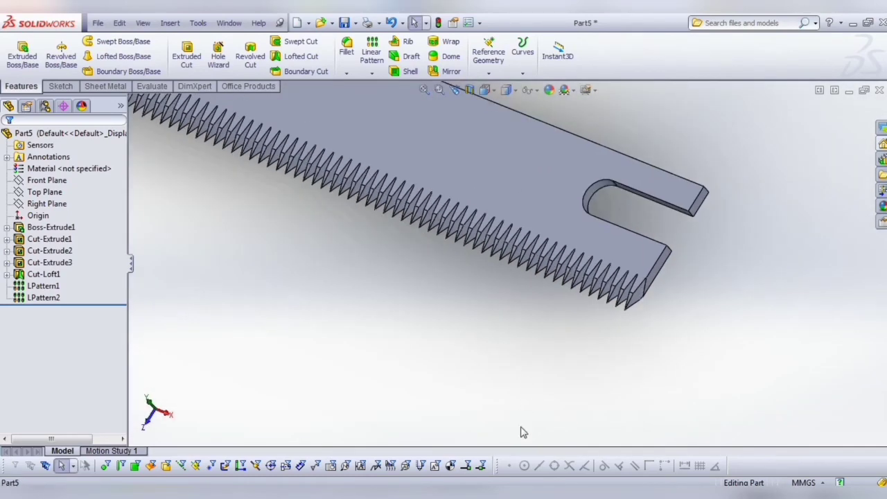
{"action": "left_click", "coordinate": [500, 429]}
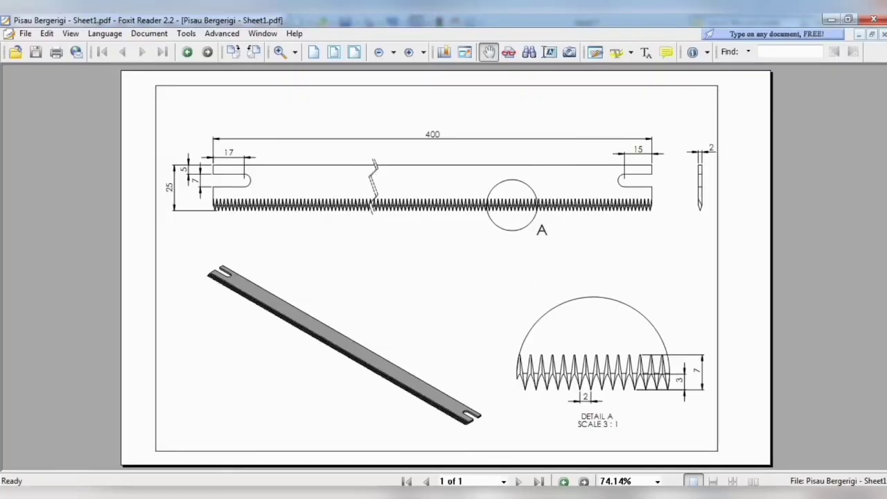
{"action": "scroll", "coordinate": [531, 298], "scroll_direction": "up", "scroll_amount": 3}
{"action": "scroll", "coordinate": [462, 281], "scroll_direction": "up", "scroll_amount": 2}
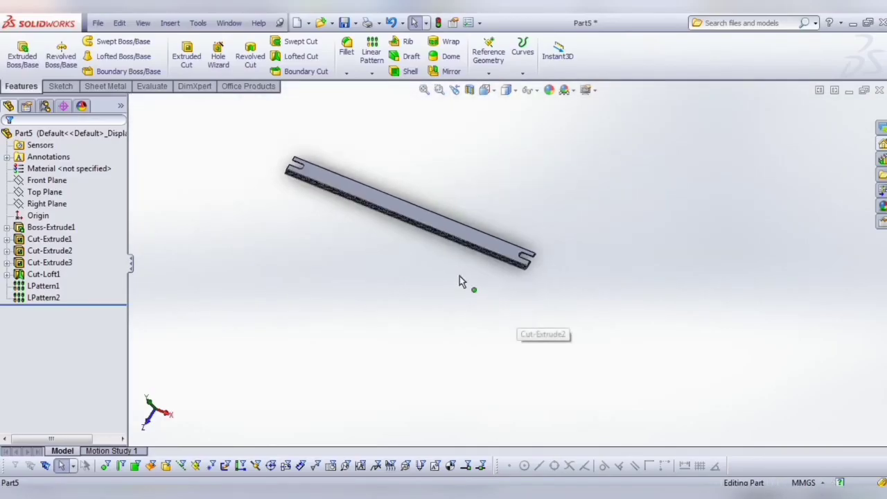
{"action": "scroll", "coordinate": [386, 192], "scroll_direction": "down", "scroll_amount": 3}
{"action": "scroll", "coordinate": [386, 191], "scroll_direction": "down", "scroll_amount": 2}
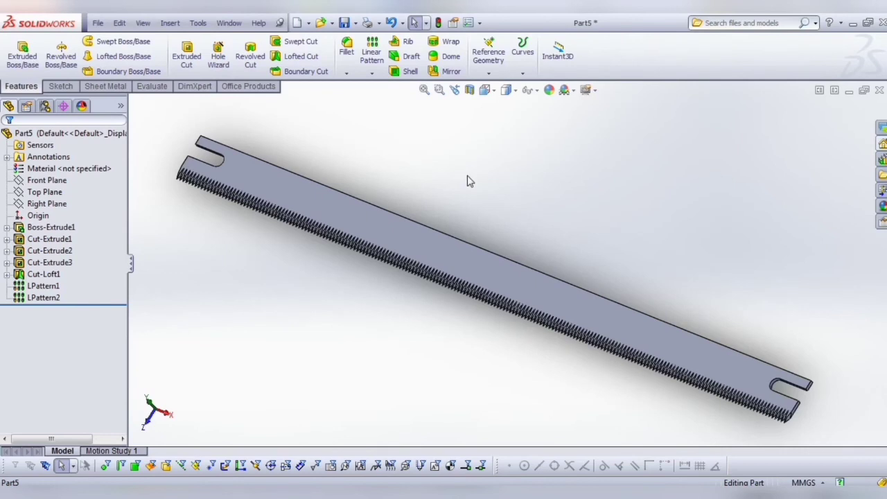
{"action": "key", "text": "ctrl+7"}
{"action": "scroll", "coordinate": [388, 271], "scroll_direction": "down", "scroll_amount": 5}
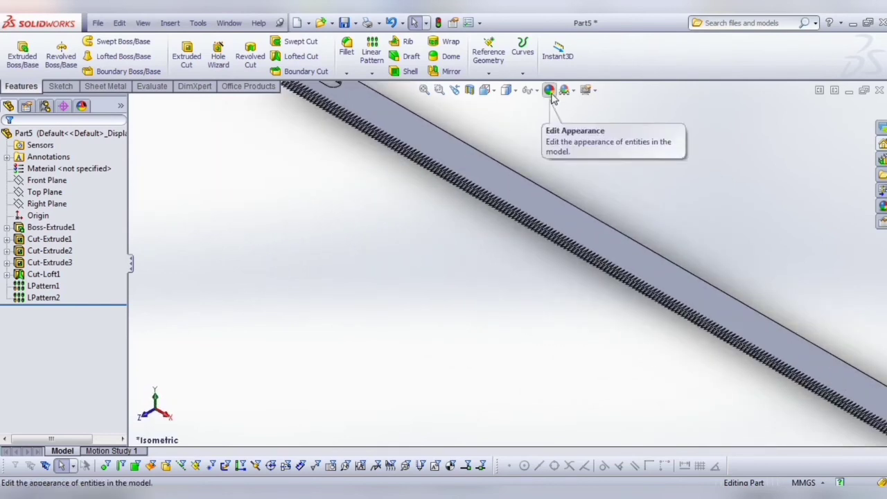
Try grey, green and dark grey swatches, then apply white to the blade.
{"action": "left_click", "coordinate": [549, 92]}
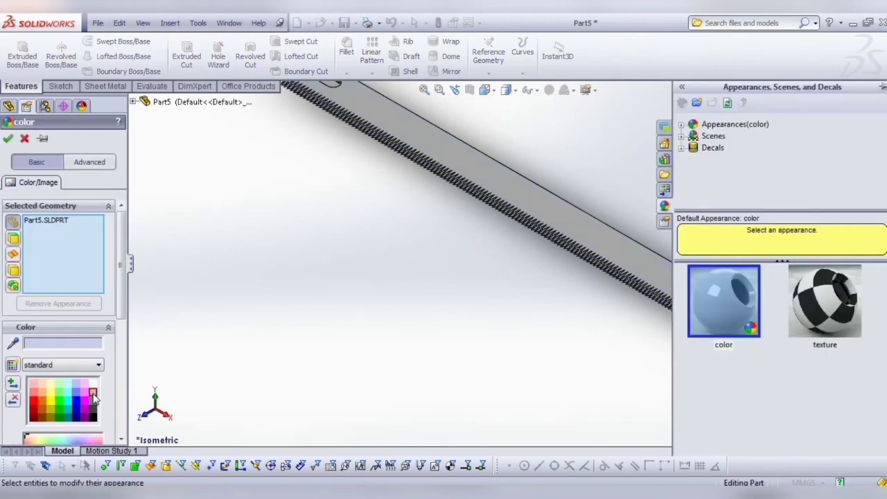
{"action": "left_click", "coordinate": [93, 394]}
{"action": "scroll", "coordinate": [450, 291], "scroll_direction": "down", "scroll_amount": 3}
{"action": "scroll", "coordinate": [547, 218], "scroll_direction": "up", "scroll_amount": 2}
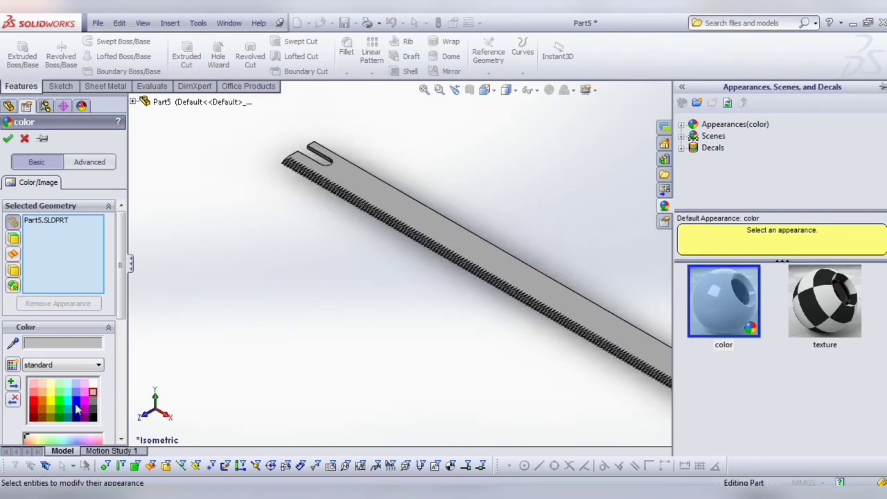
{"action": "left_click", "coordinate": [62, 412]}
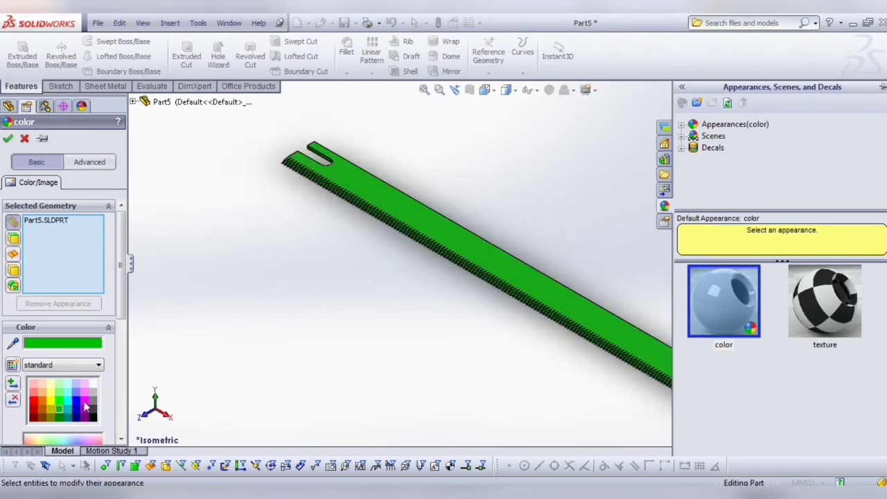
{"action": "left_click", "coordinate": [92, 394]}
{"action": "left_click", "coordinate": [92, 410]}
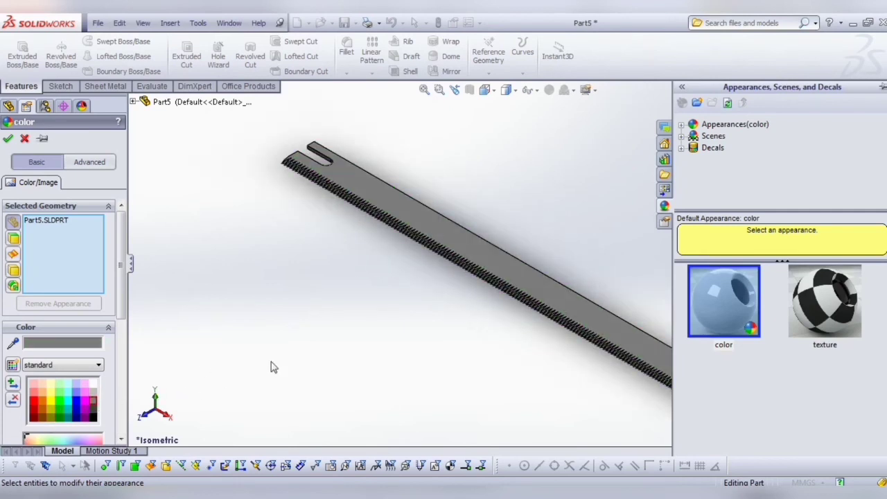
{"action": "scroll", "coordinate": [553, 262], "scroll_direction": "down", "scroll_amount": 3}
{"action": "scroll", "coordinate": [465, 237], "scroll_direction": "up", "scroll_amount": 5}
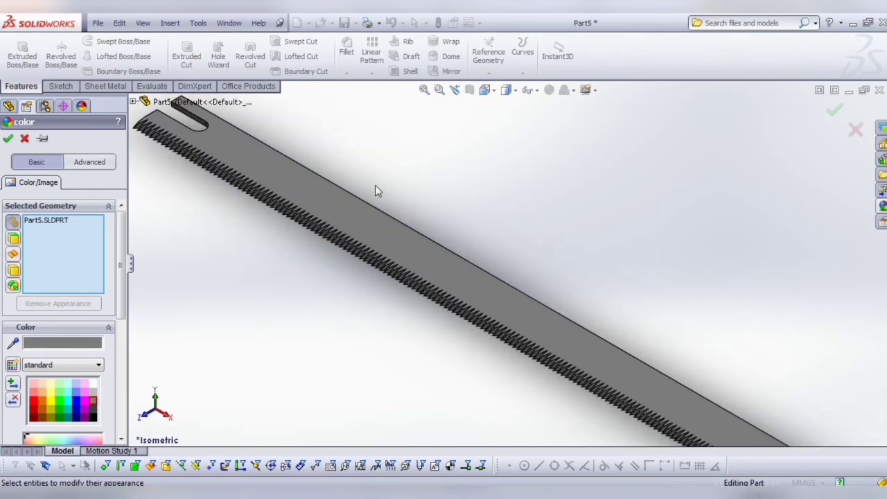
{"action": "left_click", "coordinate": [92, 383]}
{"action": "mouse_move", "coordinate": [324, 339]}
{"action": "middle_mouse_down"}
{"action": "mouse_move", "coordinate": [578, 196]}
{"action": "mouse_move", "coordinate": [533, 179]}
{"action": "mouse_move", "coordinate": [550, 238]}
{"action": "mouse_move", "coordinate": [246, 300]}
{"action": "middle_mouse_up"}
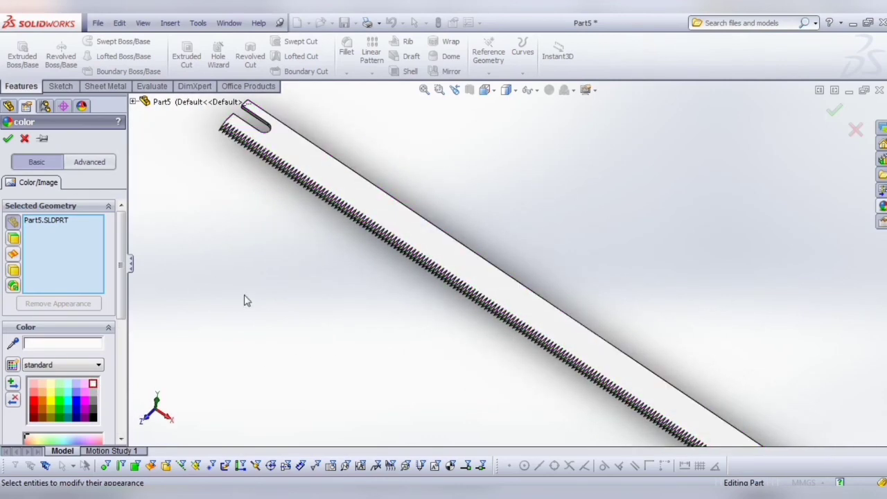
{"action": "left_click", "coordinate": [8, 140]}
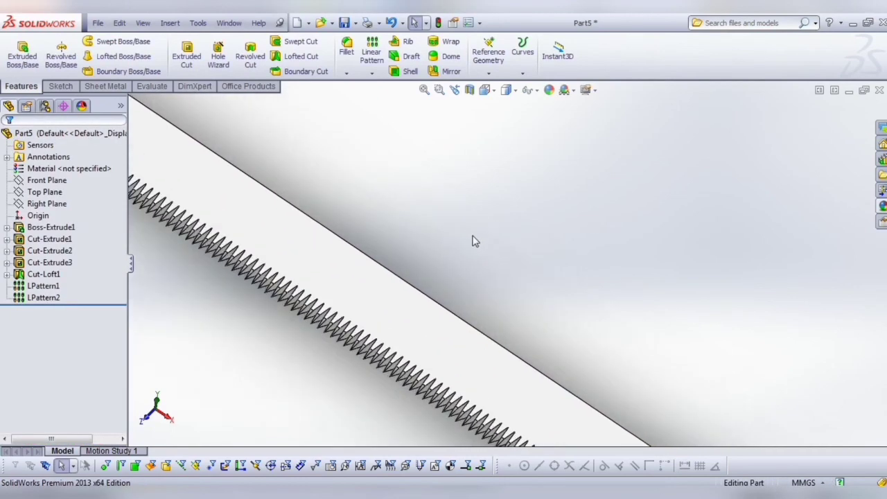
{"action": "scroll", "coordinate": [475, 240], "scroll_direction": "down", "scroll_amount": 3}
{"action": "scroll", "coordinate": [417, 275], "scroll_direction": "down", "scroll_amount": 3}
{"action": "scroll", "coordinate": [309, 346], "scroll_direction": "up", "scroll_amount": 2}
{"action": "scroll", "coordinate": [326, 332], "scroll_direction": "up", "scroll_amount": 2}
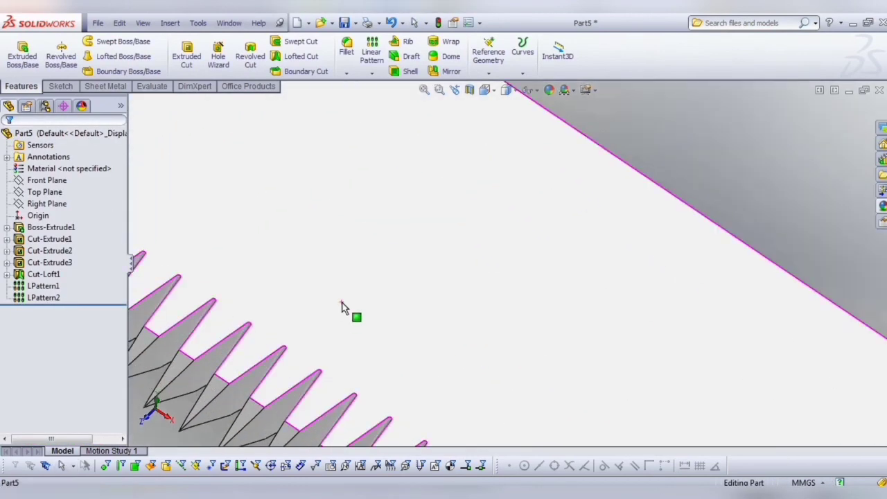
{"action": "scroll", "coordinate": [353, 298], "scroll_direction": "up", "scroll_amount": 3}
{"action": "scroll", "coordinate": [430, 284], "scroll_direction": "up", "scroll_amount": 2}
{"action": "scroll", "coordinate": [489, 275], "scroll_direction": "down", "scroll_amount": 3}
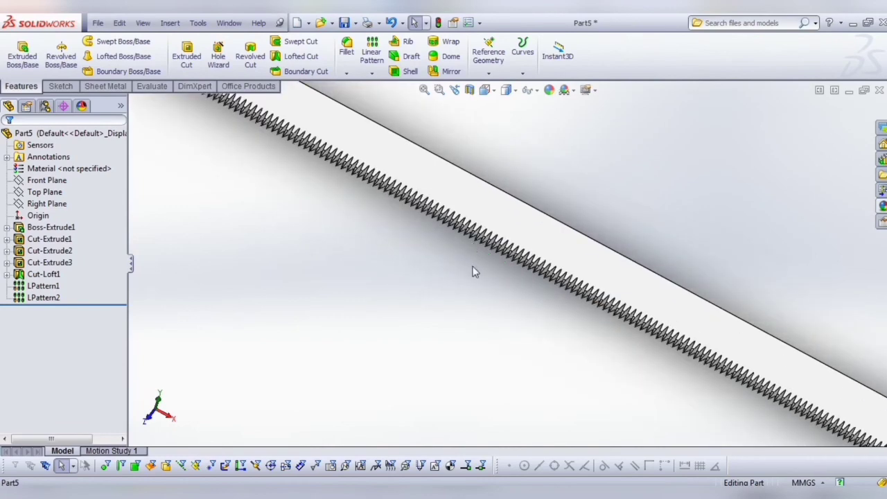
{"action": "scroll", "coordinate": [476, 271], "scroll_direction": "down", "scroll_amount": 2}
{"action": "scroll", "coordinate": [464, 291], "scroll_direction": "down", "scroll_amount": 2}
{"action": "mouse_move", "coordinate": [442, 311]}
{"action": "middle_mouse_down"}
{"action": "mouse_move", "coordinate": [441, 364]}
{"action": "mouse_move", "coordinate": [433, 366]}
{"action": "middle_mouse_up"}
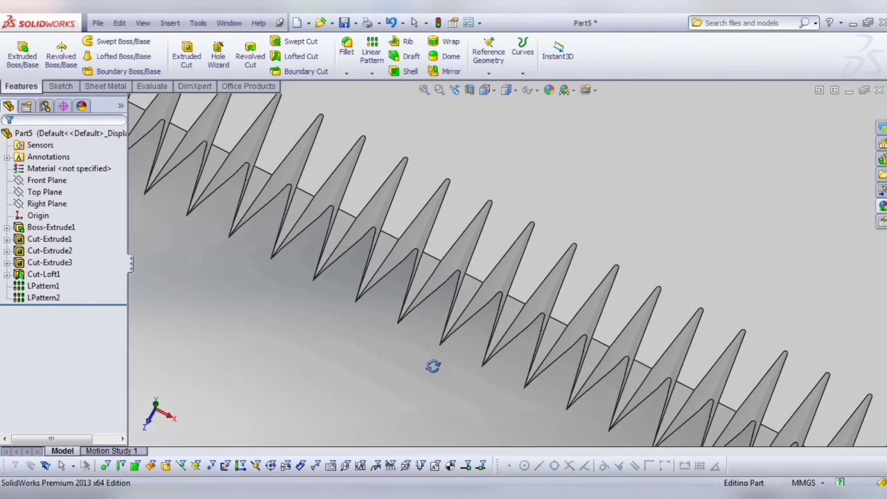
{"action": "scroll", "coordinate": [436, 363], "scroll_direction": "up", "scroll_amount": 3}
{"action": "scroll", "coordinate": [426, 358], "scroll_direction": "up", "scroll_amount": 3}
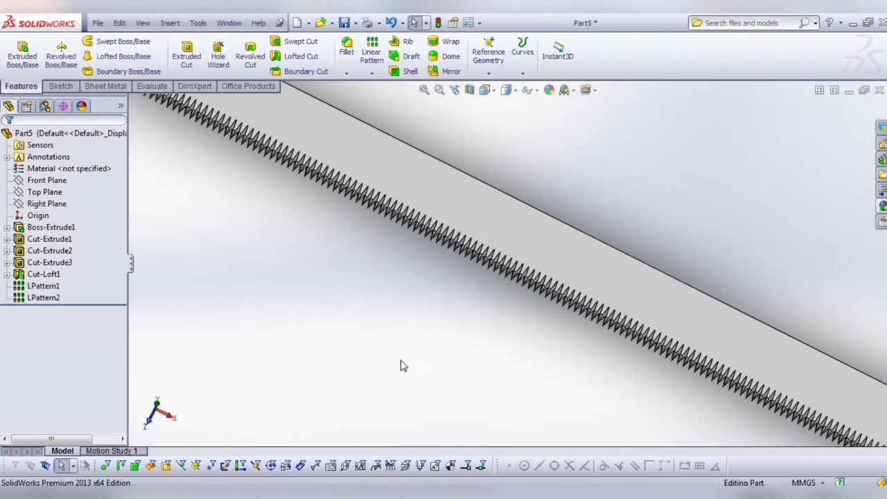
{"action": "key", "text": "ctrl+7"}
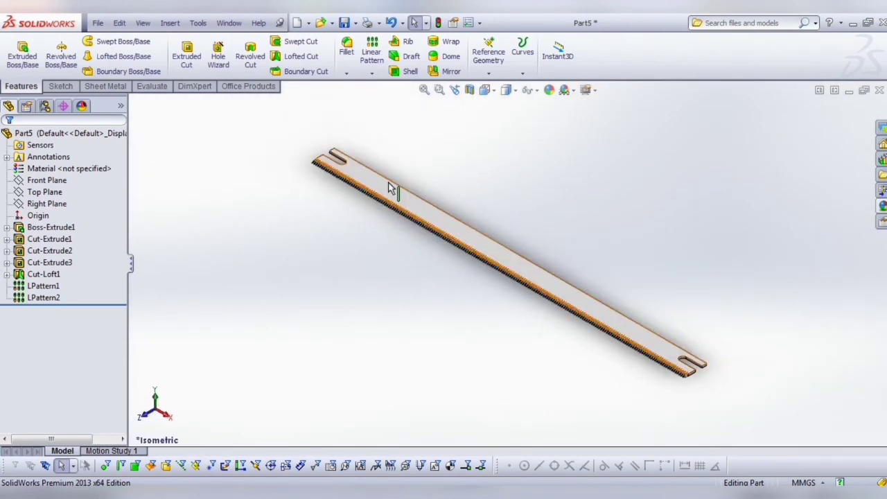
{"action": "scroll", "coordinate": [428, 157], "scroll_direction": "down", "scroll_amount": 2}
{"action": "scroll", "coordinate": [289, 230], "scroll_direction": "down", "scroll_amount": 2}
{"action": "scroll", "coordinate": [272, 230], "scroll_direction": "down", "scroll_amount": 3}
{"action": "scroll", "coordinate": [272, 230], "scroll_direction": "down", "scroll_amount": 2}
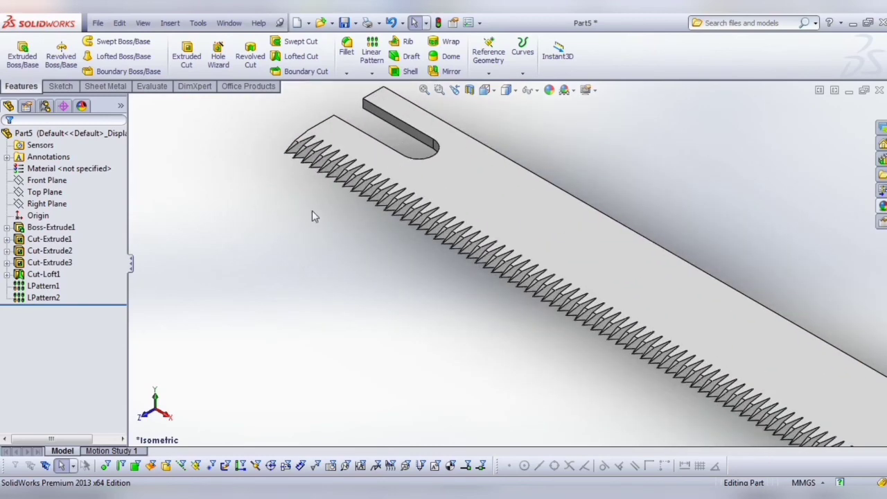
{"action": "scroll", "coordinate": [592, 166], "scroll_direction": "up", "scroll_amount": 4}
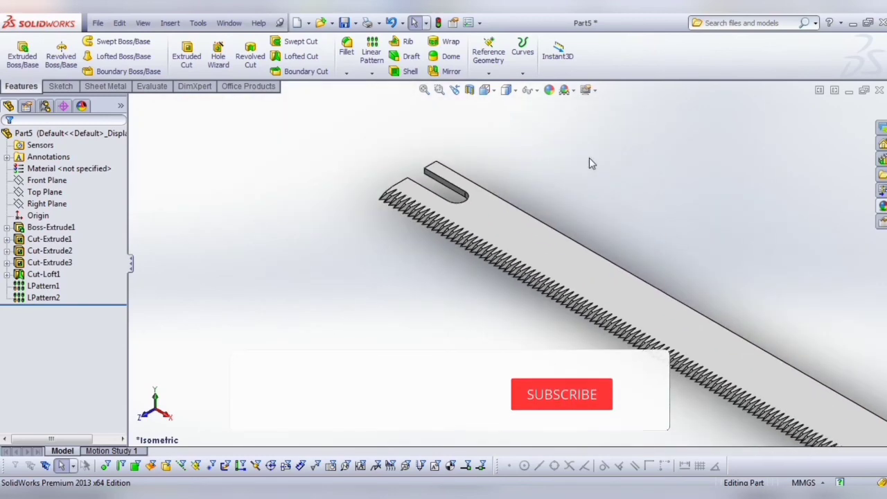
{"action": "scroll", "coordinate": [497, 306], "scroll_direction": "up", "scroll_amount": 3}
{"action": "scroll", "coordinate": [536, 245], "scroll_direction": "down", "scroll_amount": 3}
{"action": "scroll", "coordinate": [674, 205], "scroll_direction": "down", "scroll_amount": 3}
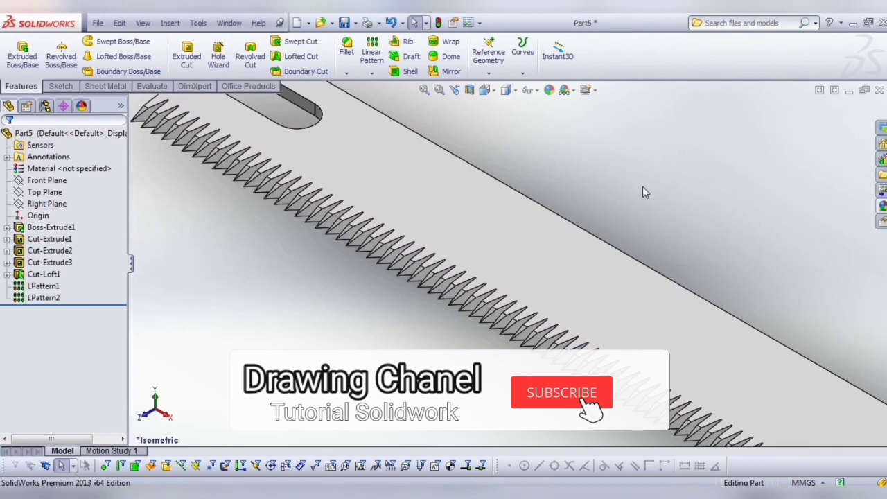
{"action": "scroll", "coordinate": [636, 183], "scroll_direction": "up", "scroll_amount": 3}
{"action": "scroll", "coordinate": [683, 174], "scroll_direction": "up", "scroll_amount": 2}
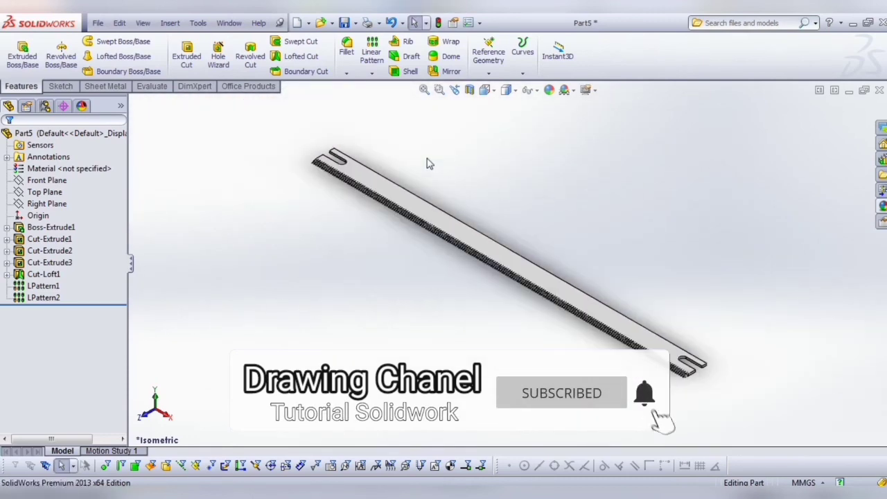
{"action": "scroll", "coordinate": [426, 162], "scroll_direction": "down", "scroll_amount": 4}
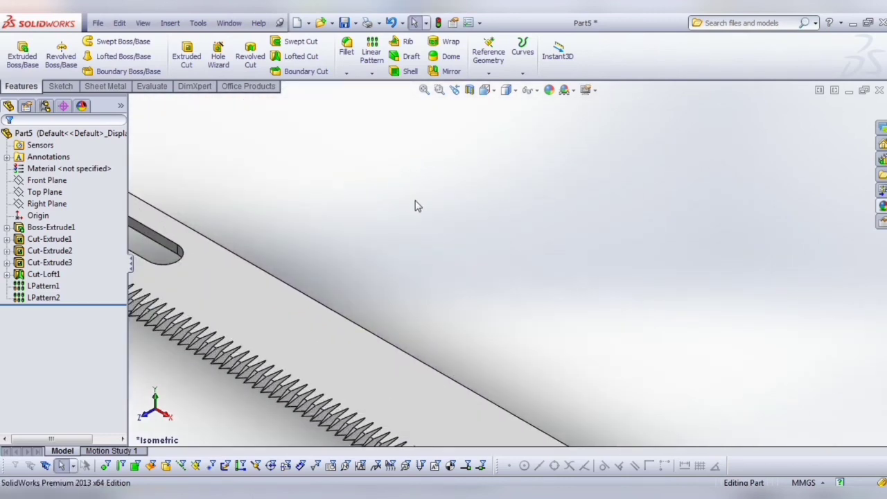
{"action": "scroll", "coordinate": [419, 242], "scroll_direction": "up", "scroll_amount": 4}
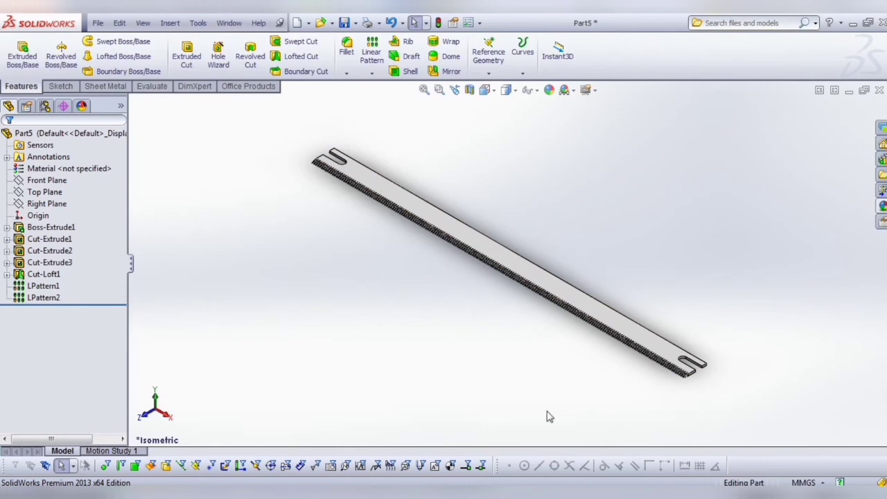